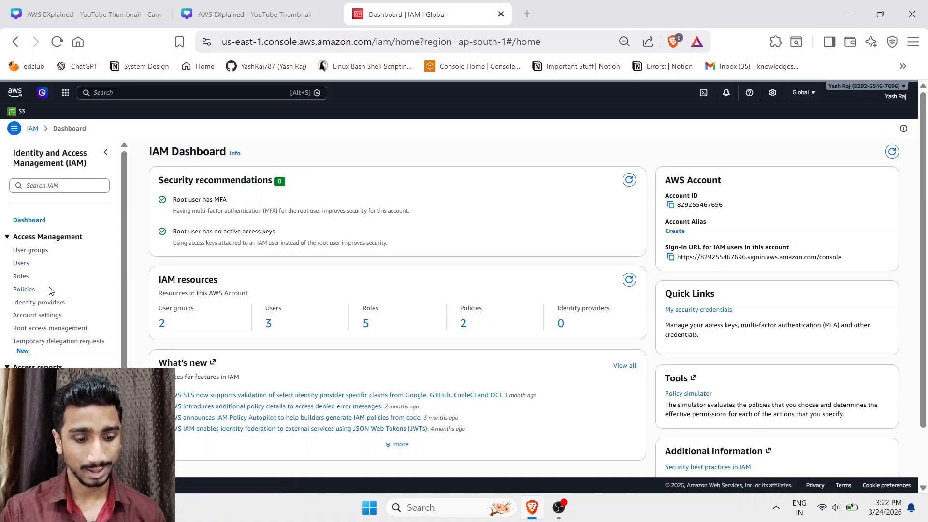
# - Start creating a new IAM user and enter the person's first name as the user name
pyautogui.click(21, 264)
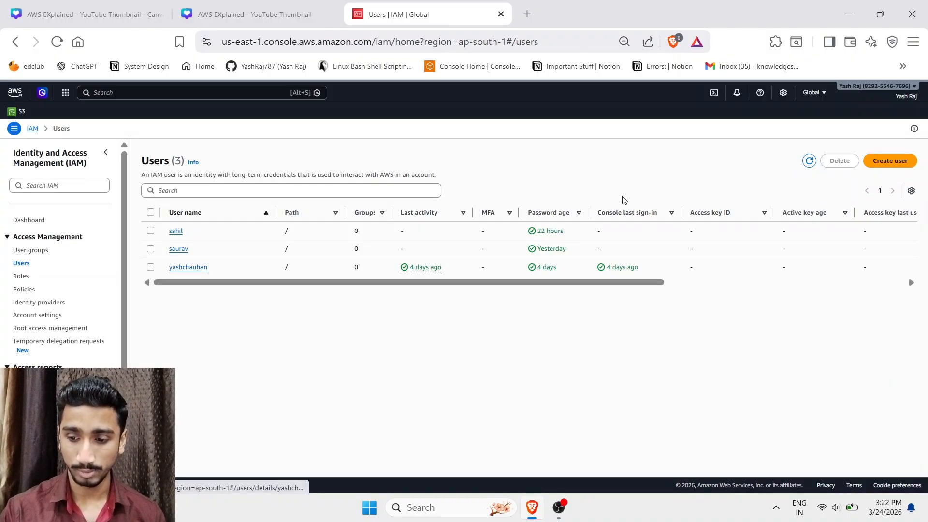
pyautogui.click(876, 160)
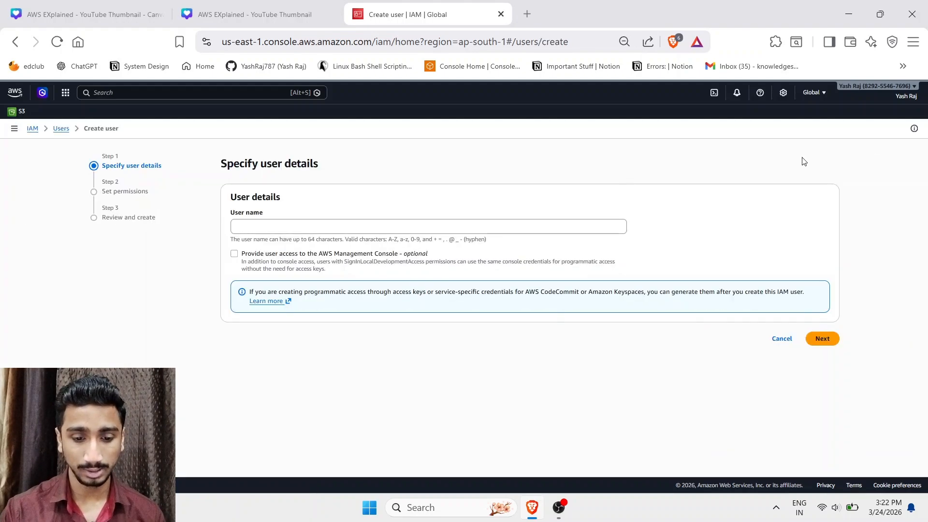
pyautogui.click(348, 228)
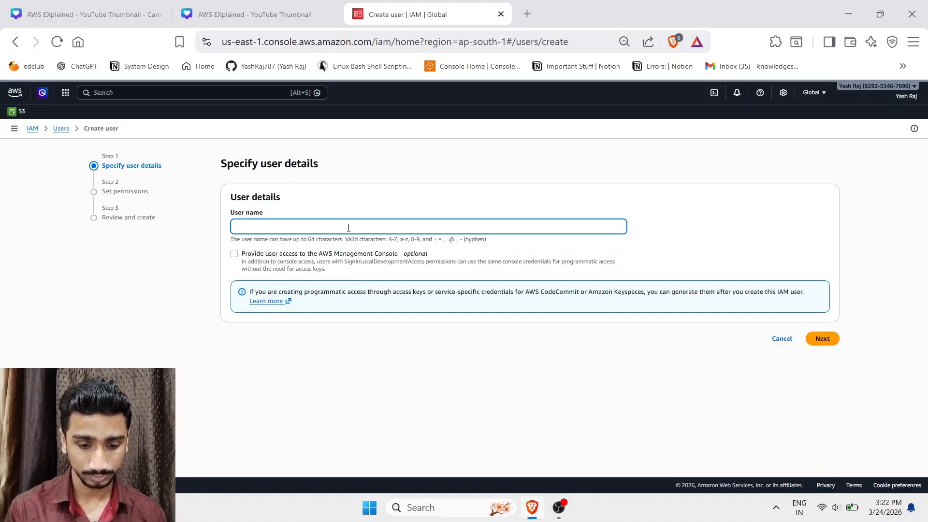
pyautogui.write('su')
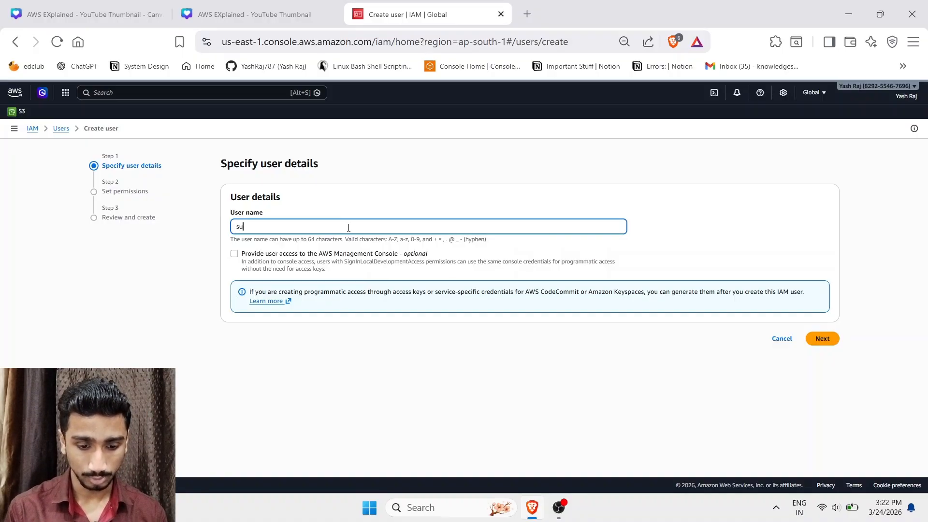
pyautogui.write('it')
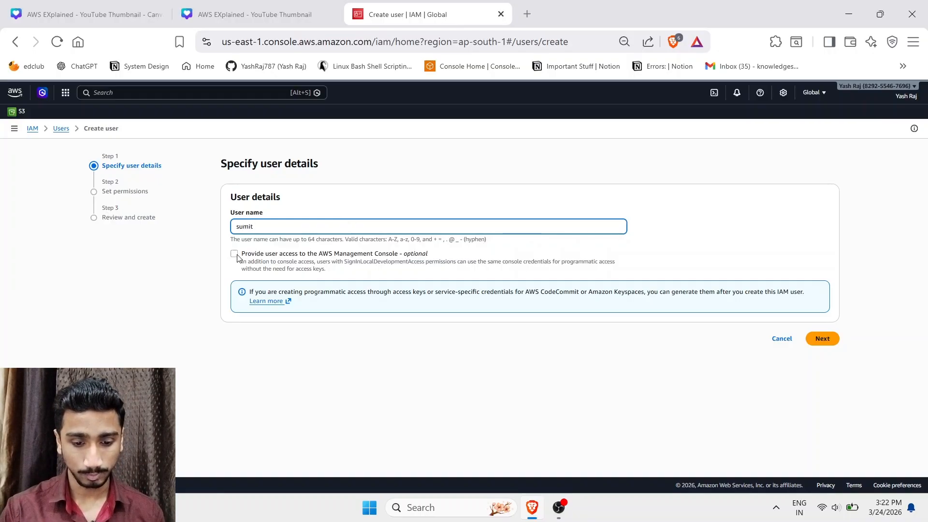
# - Give the new user AWS Management Console access with an autogenerated password and a required password change, and continue to permissions
pyautogui.click(255, 253)
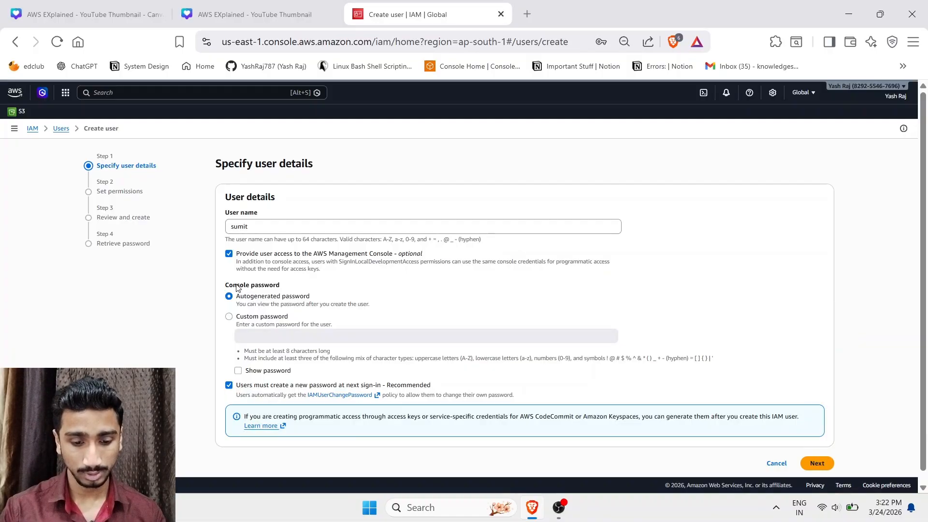
pyautogui.hotkey('ctrl', '+')
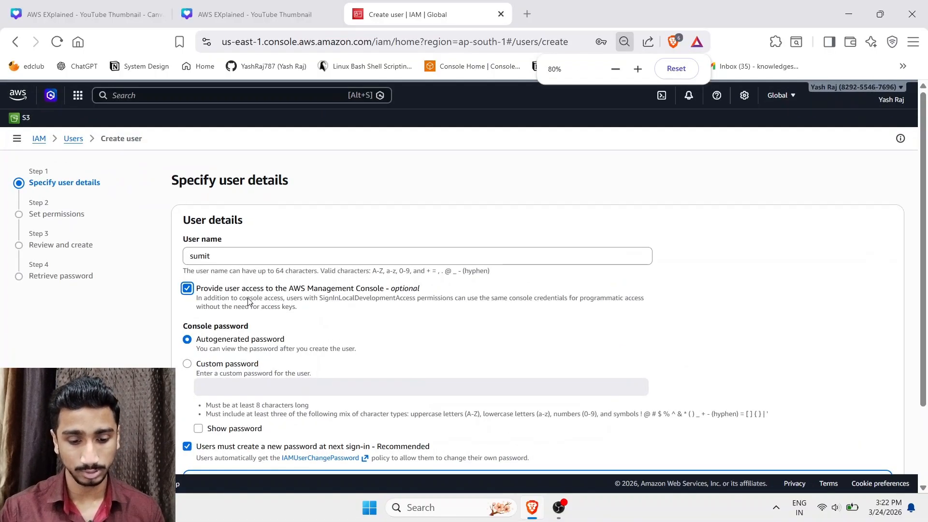
pyautogui.scroll(-2, 249, 302)
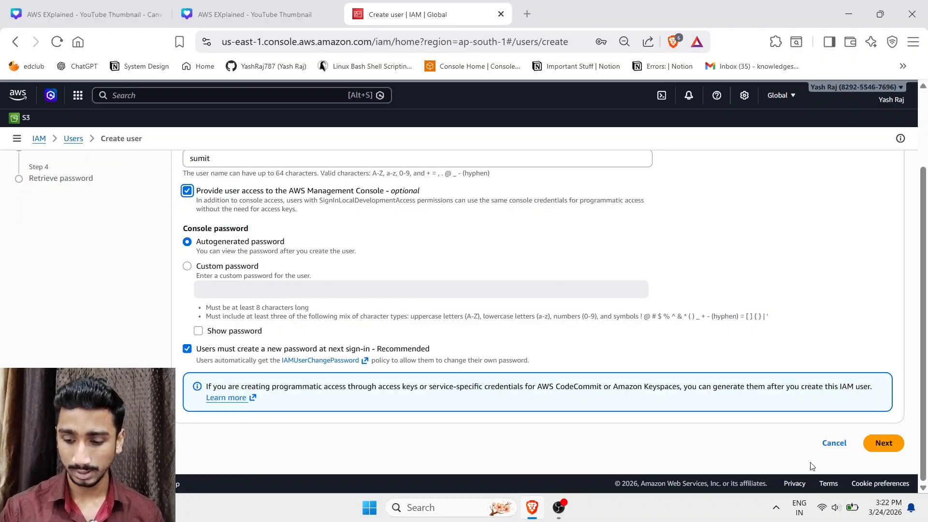
pyautogui.click(884, 444)
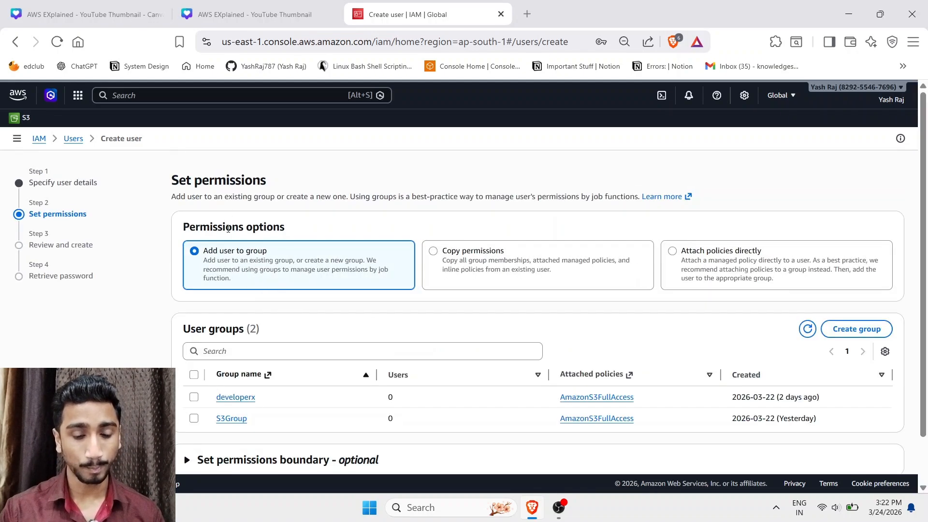
# - Choose to attach policies directly to the new user
pyautogui.scroll(-1, 228, 228)
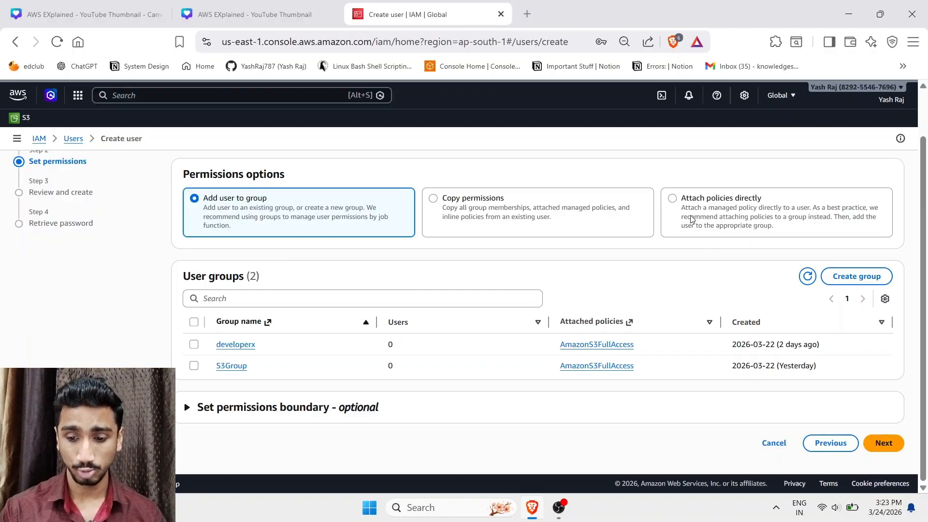
pyautogui.scroll(1, 690, 219)
pyautogui.click(701, 255)
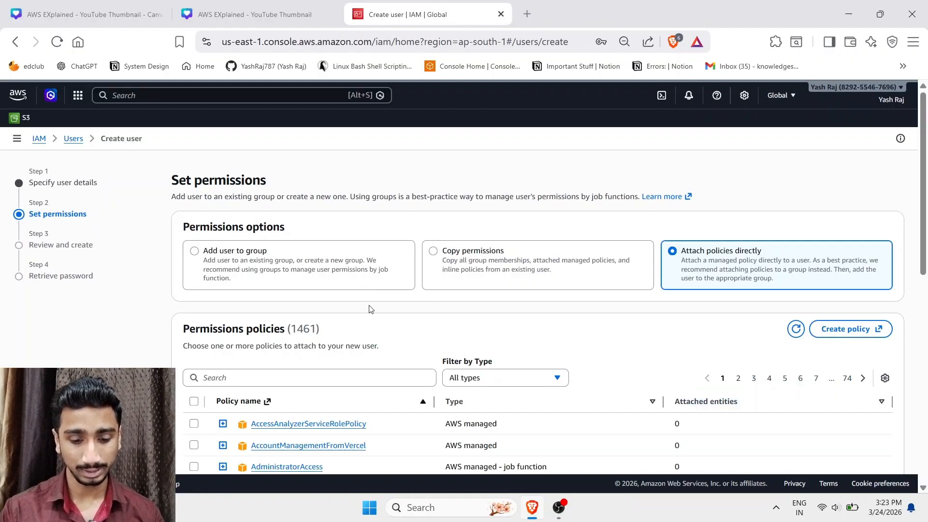
# - Filter the permissions policies by "ec2" and locate AmazonEC2FullAccess
pyautogui.scroll(-3, 357, 290)
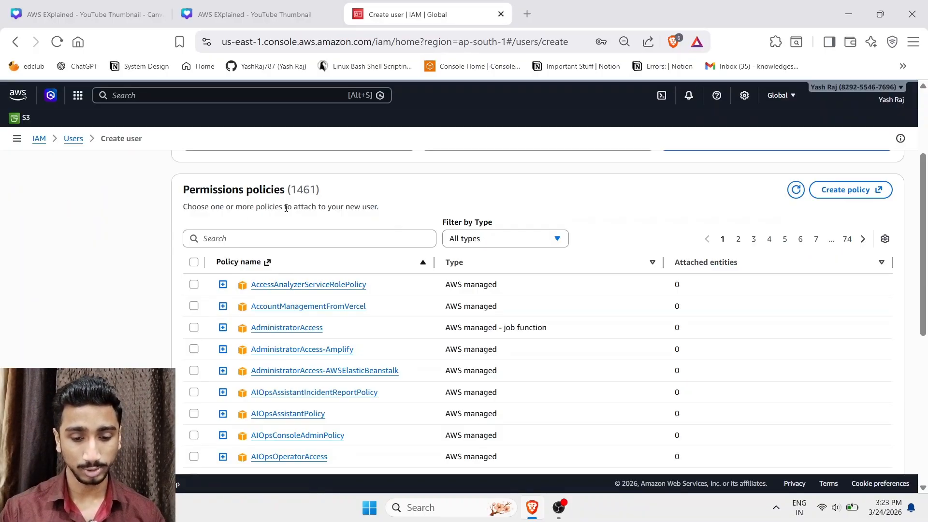
pyautogui.scroll(-8, 261, 304)
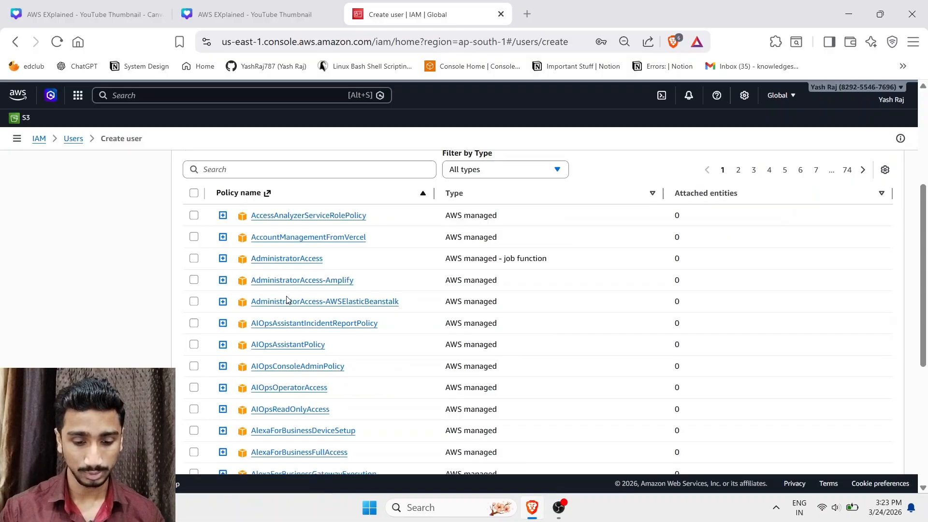
pyautogui.scroll(10, 261, 309)
pyautogui.scroll(-1, 261, 321)
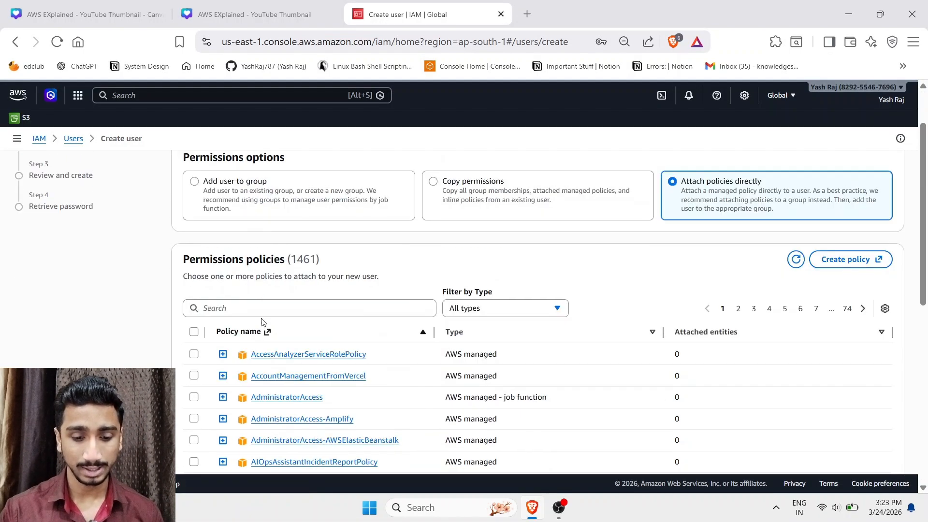
pyautogui.click(255, 310)
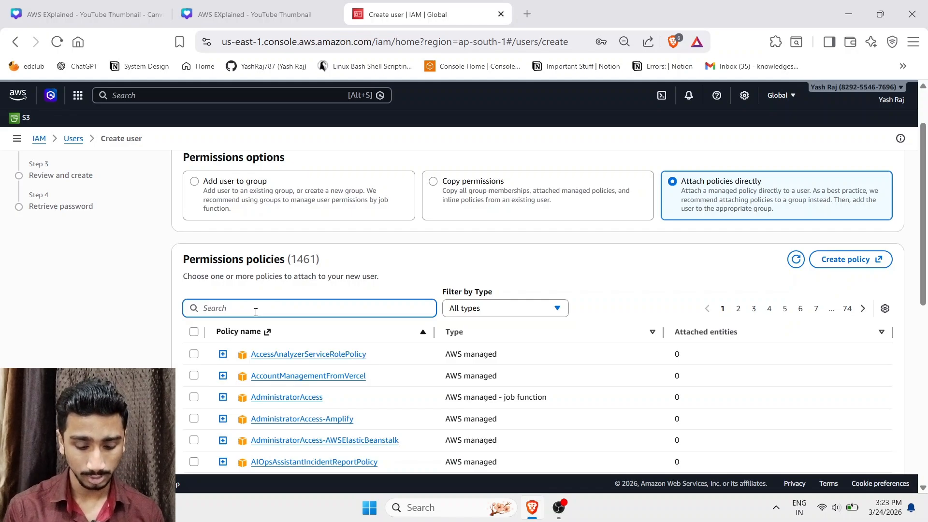
pyautogui.write('ec2')
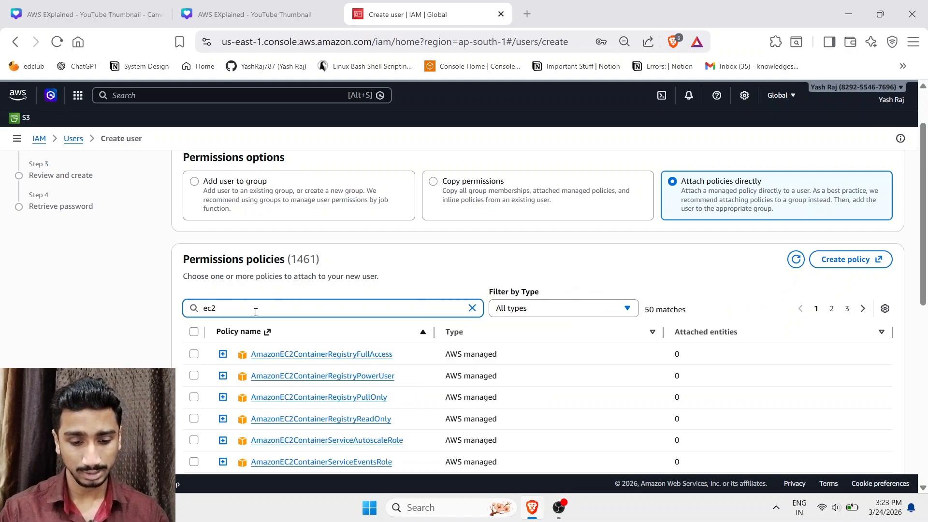
pyautogui.scroll(-1, 256, 311)
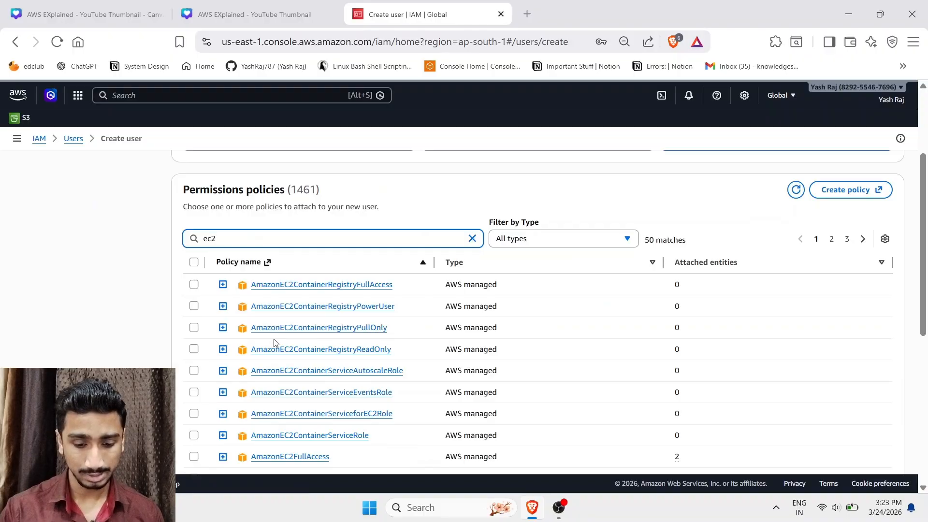
pyautogui.scroll(-2, 230, 379)
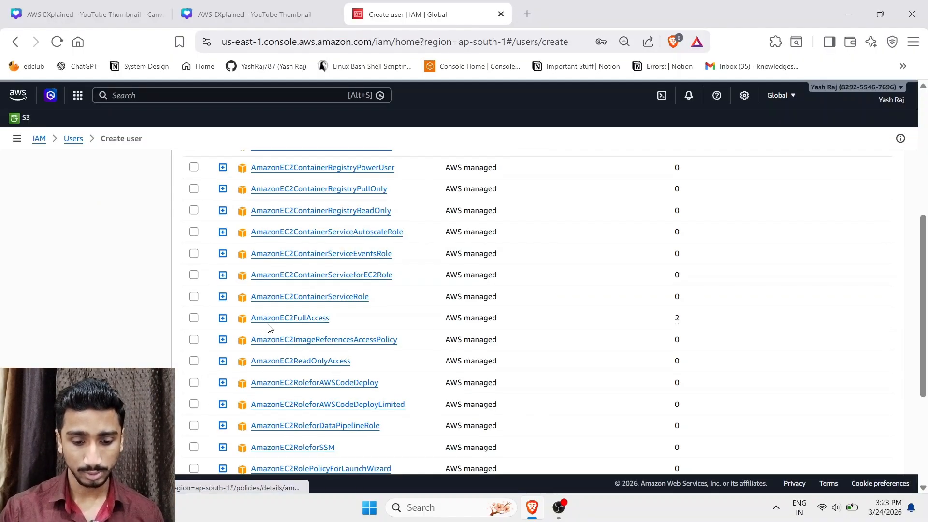
# - Expand the AmazonEC2FullAccess policy and examine the actions, effects and resources in its JSON
pyautogui.click(223, 318)
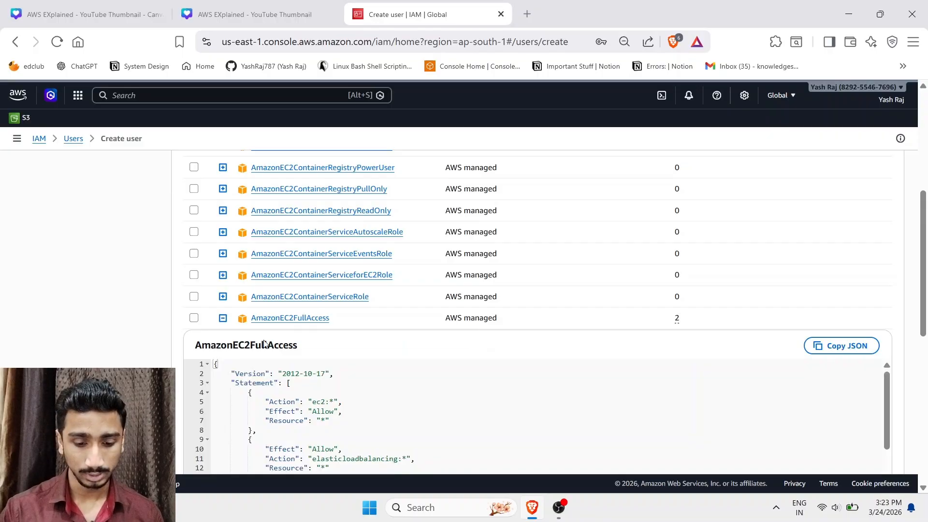
pyautogui.scroll(-3, 257, 321)
pyautogui.scroll(-1, 424, 354)
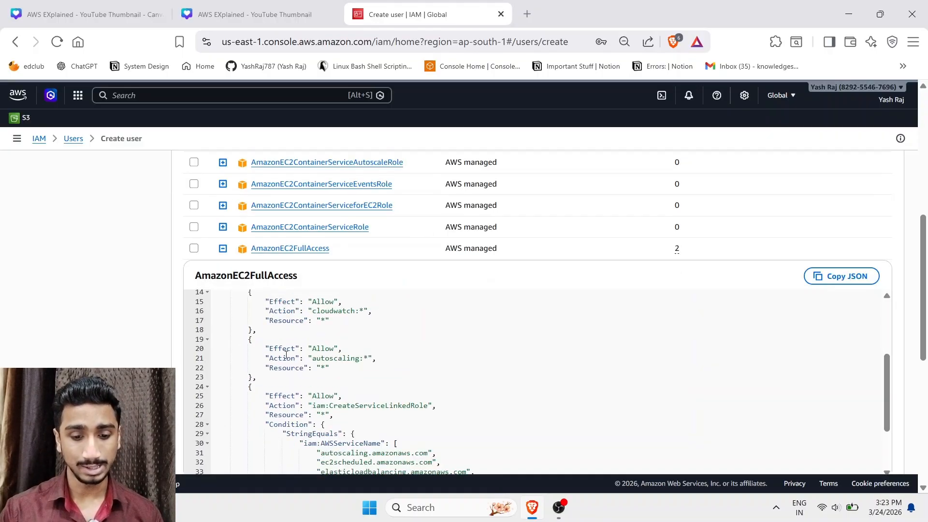
pyautogui.scroll(3, 217, 332)
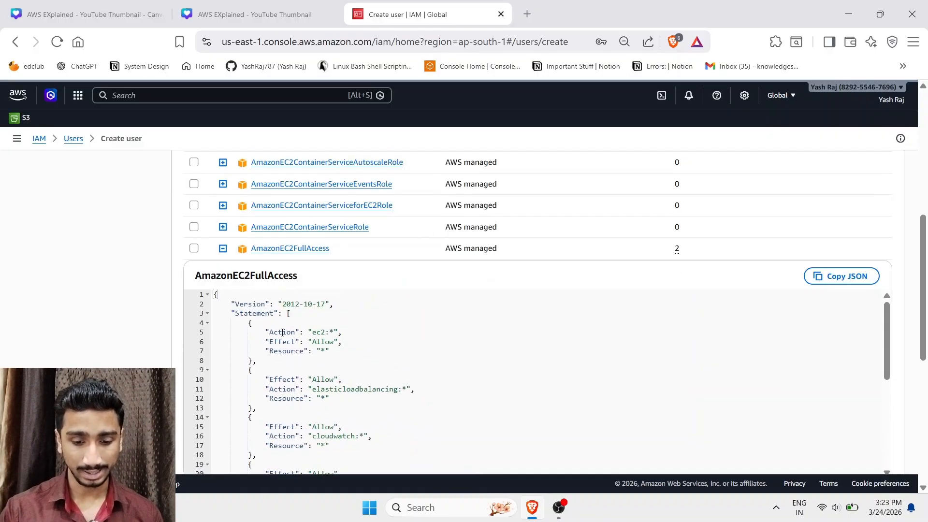
pyautogui.moveTo(265, 342); pyautogui.dragTo(342, 342)
pyautogui.click(280, 350)
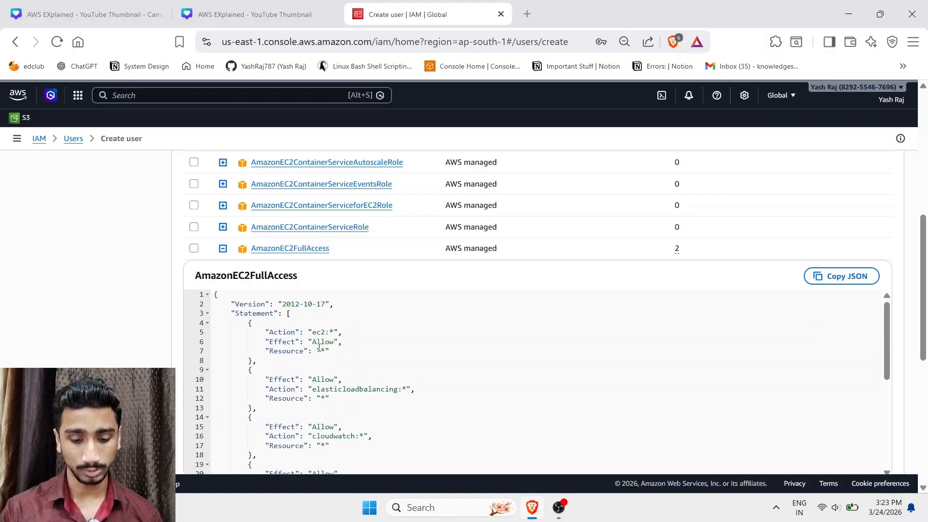
# - Select the AmazonEC2FullAccess policy for the new user and continue to the review
pyautogui.scroll(2, 310, 349)
pyautogui.click(194, 387)
pyautogui.scroll(-5, 134, 368)
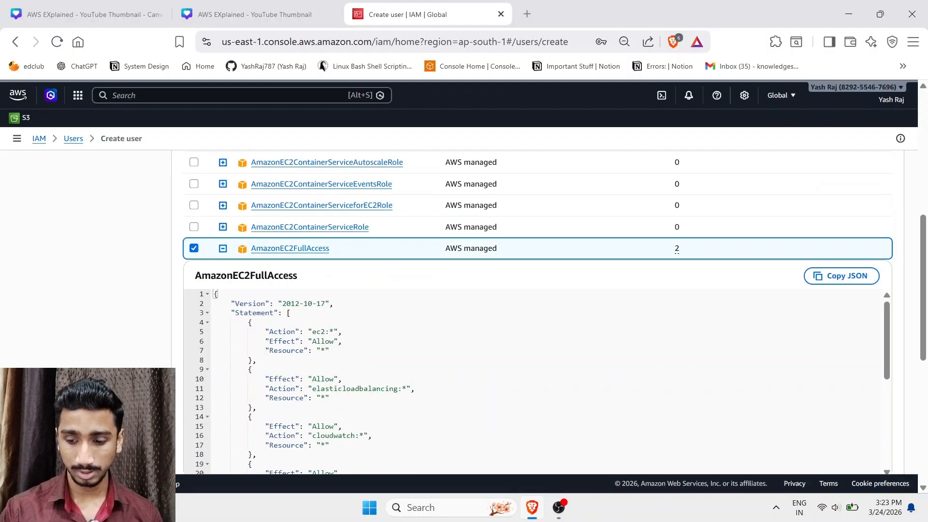
pyautogui.scroll(6, 134, 367)
pyautogui.scroll(-8, 109, 367)
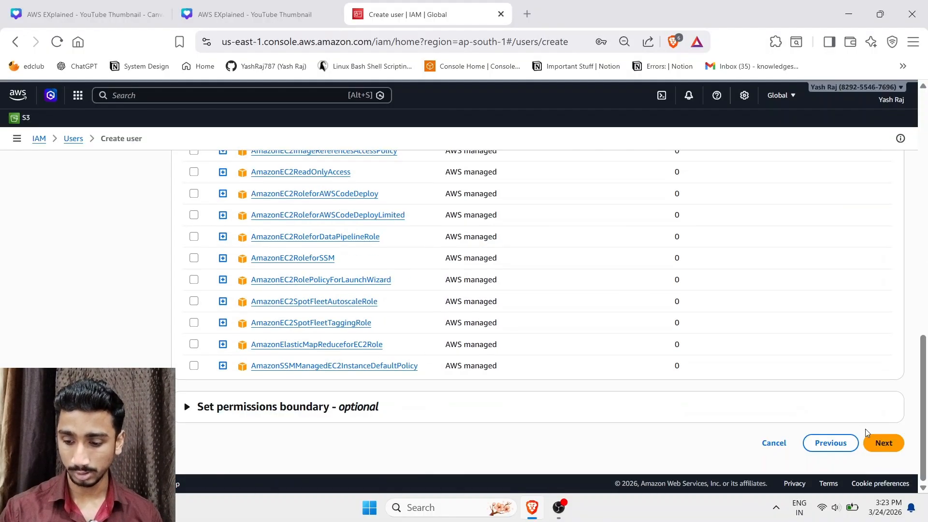
pyautogui.click(882, 443)
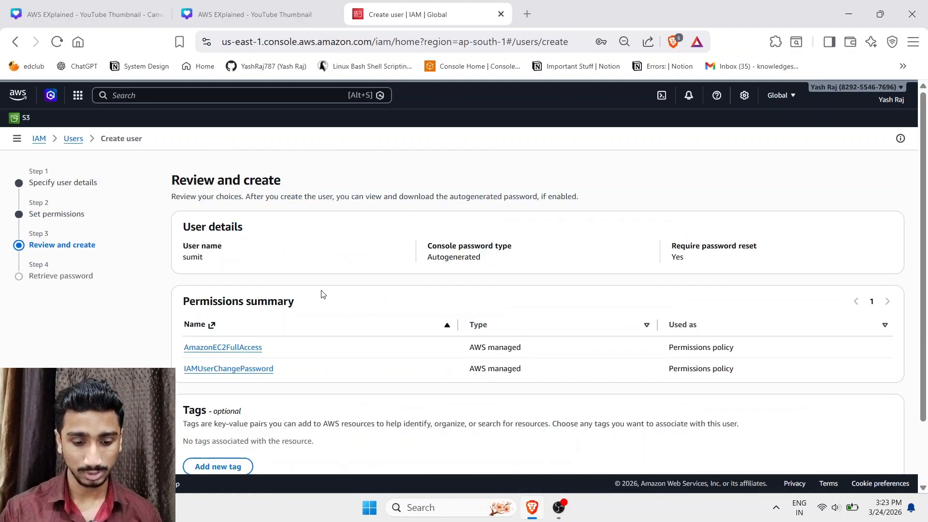
# - Review the user details and permissions summary, and create the user
pyautogui.scroll(-2, 323, 294)
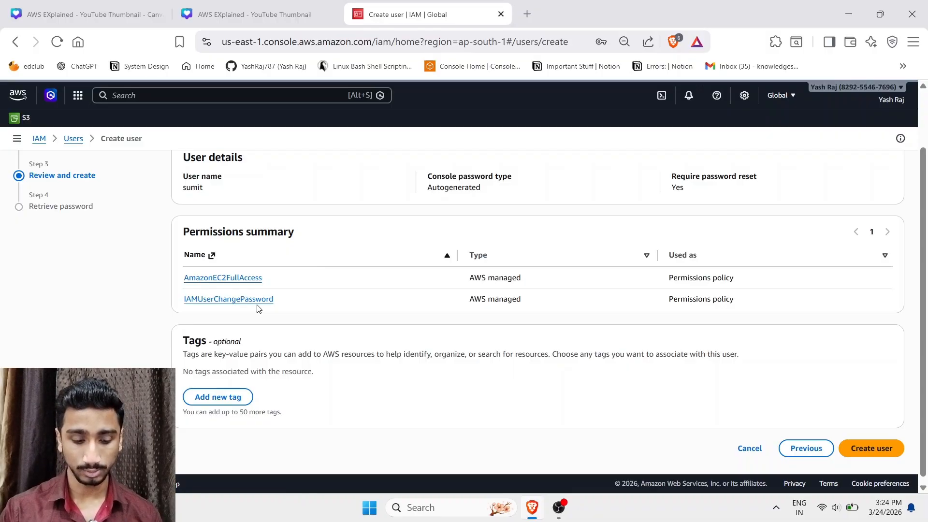
pyautogui.hotkey('ctrl', 'shift', 'b')
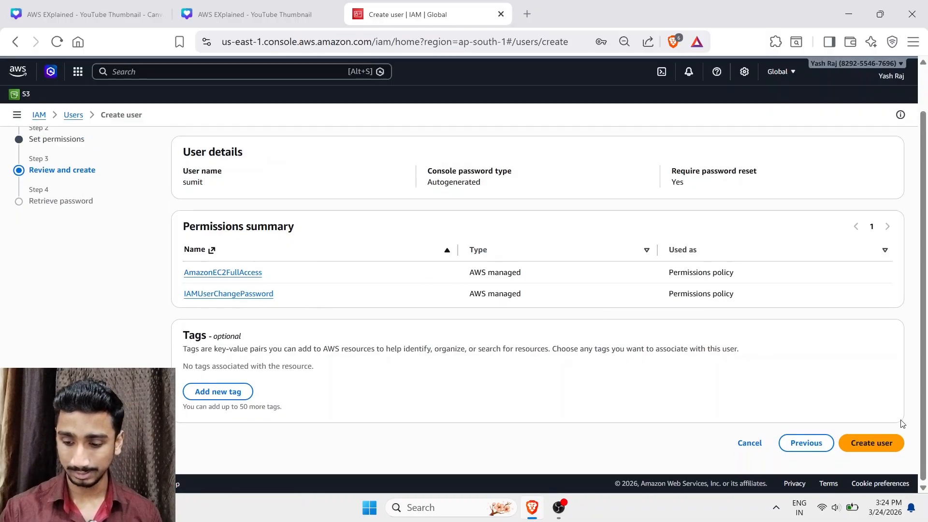
pyautogui.click(883, 441)
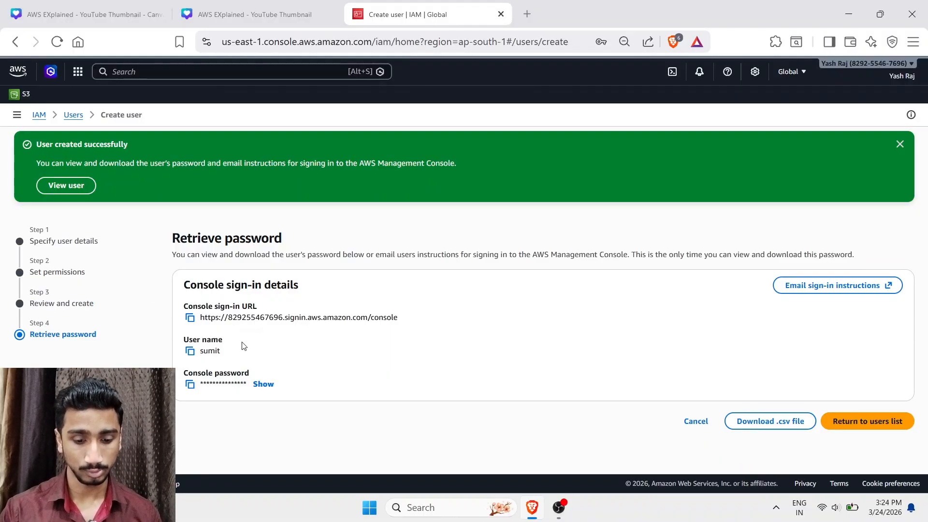
# - Reveal the new user's console password and save the sign-in credentials as a CSV file in the Crap folder
pyautogui.click(265, 384)
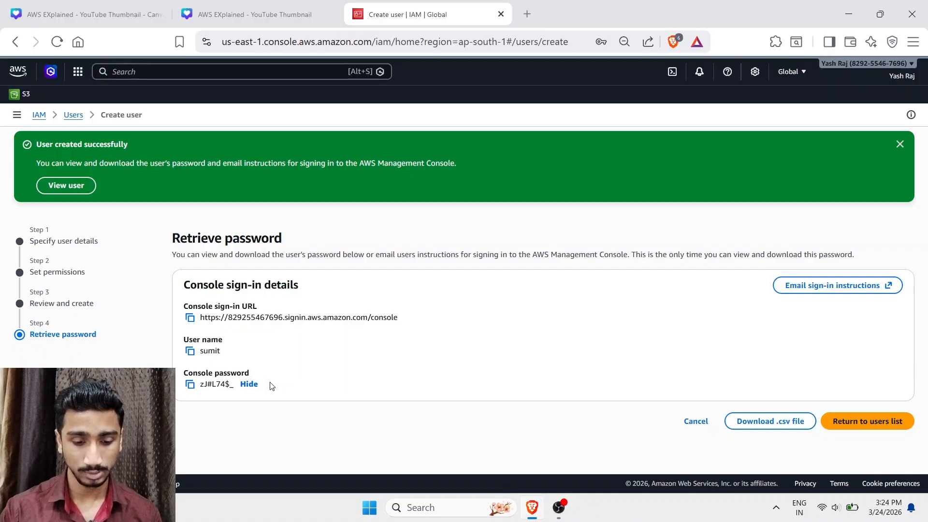
pyautogui.click(764, 423)
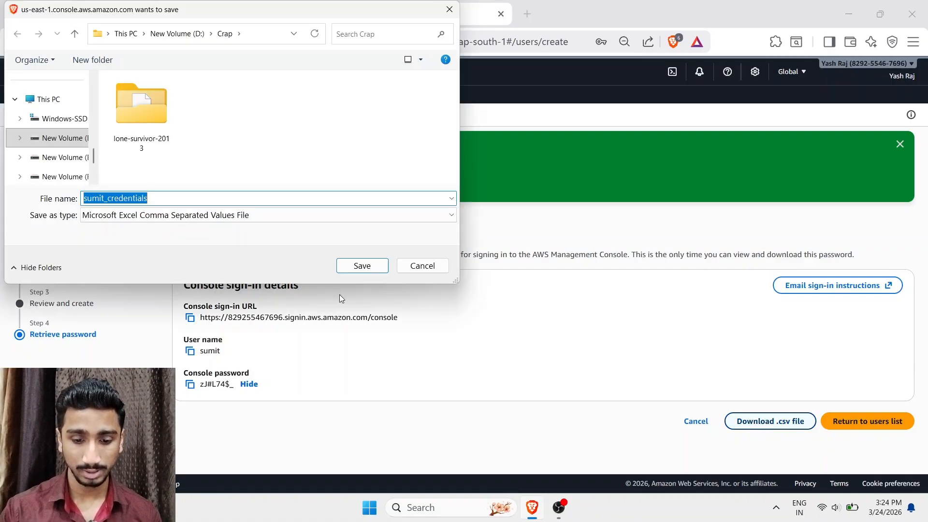
pyautogui.click(368, 272)
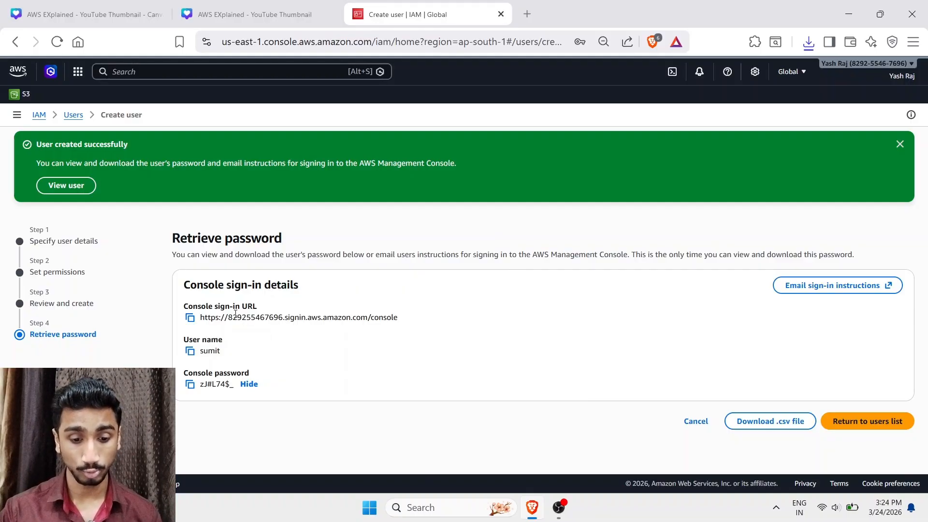
# - Copy the new user's console sign-in URL and open it in a new private window
pyautogui.click(190, 317)
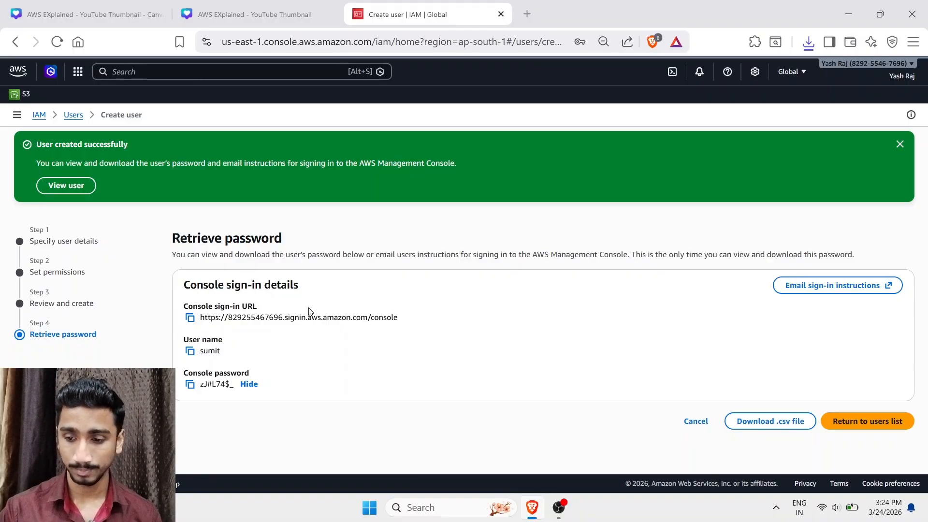
pyautogui.click(913, 41)
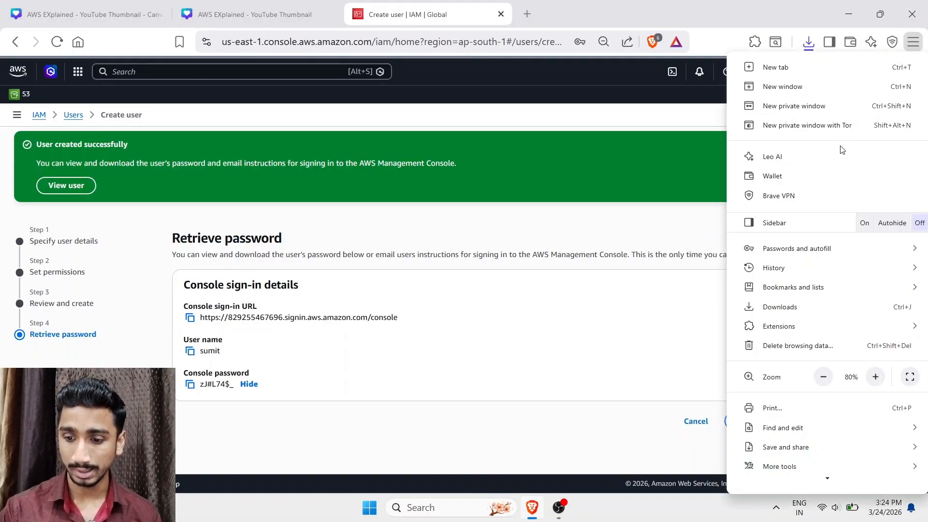
pyautogui.click(832, 106)
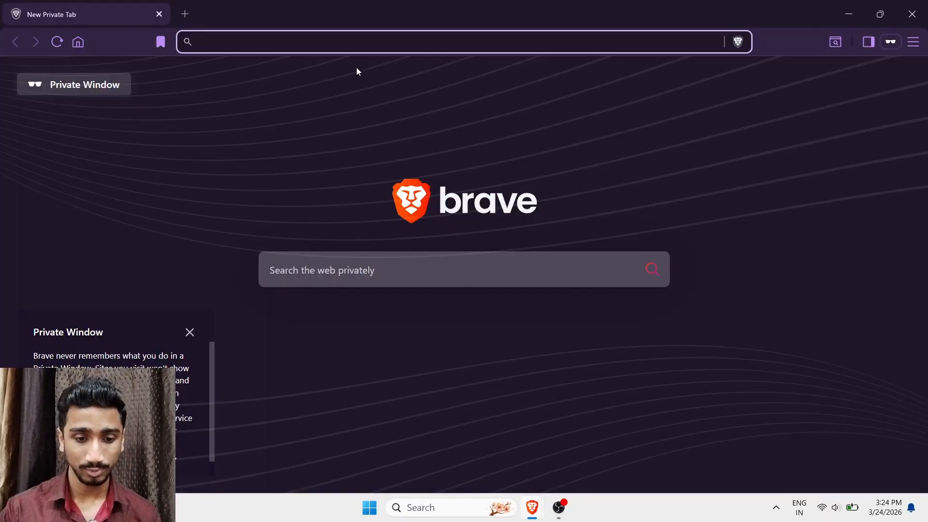
pyautogui.hotkey('ctrl', 'v')
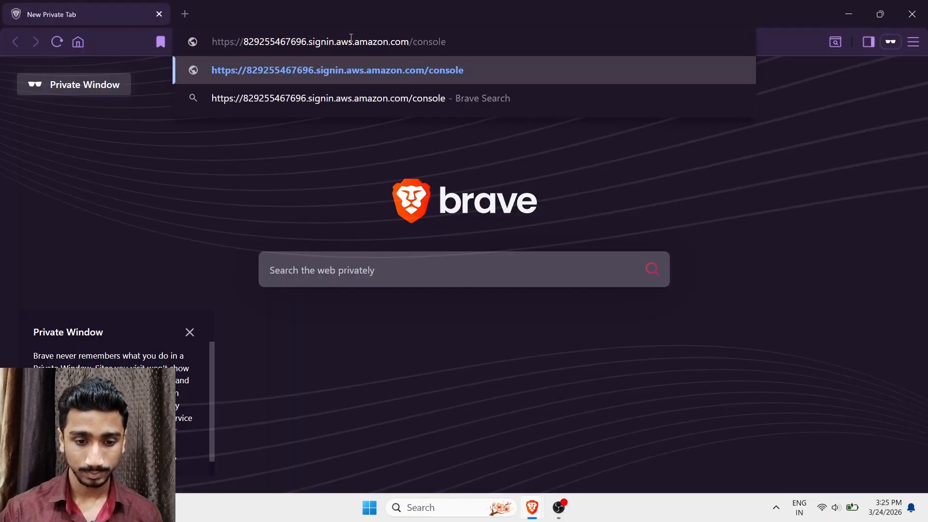
pyautogui.press('Return')
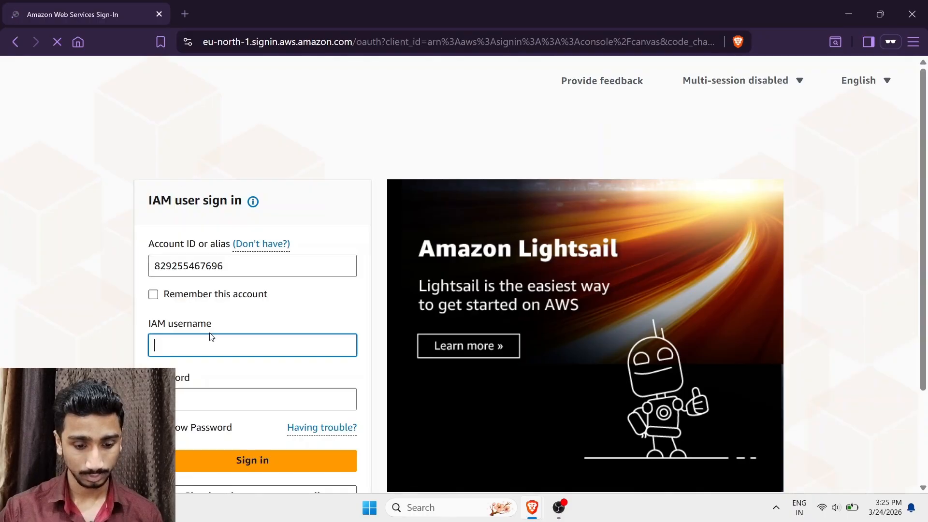
# - Enter the new user's IAM username, copy the console password from the user creation page, and sign in with it
pyautogui.click(203, 334)
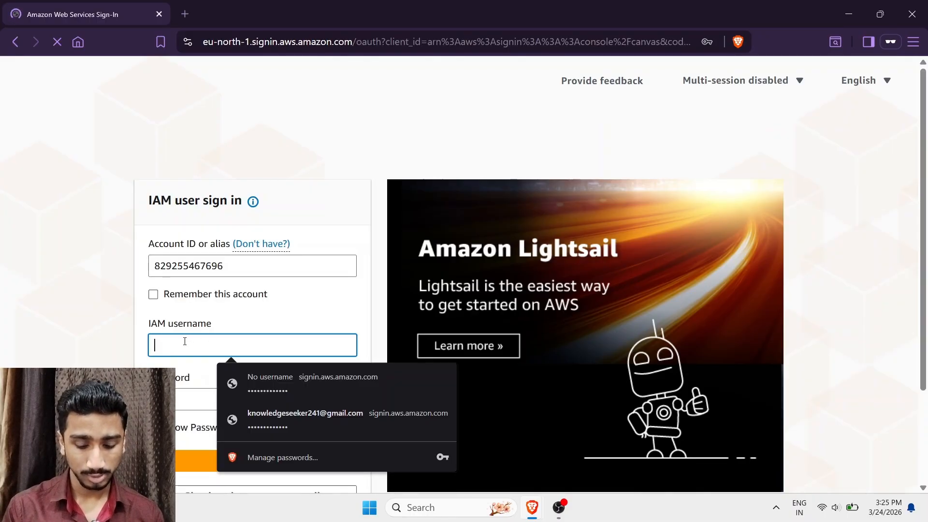
pyautogui.write('sumit')
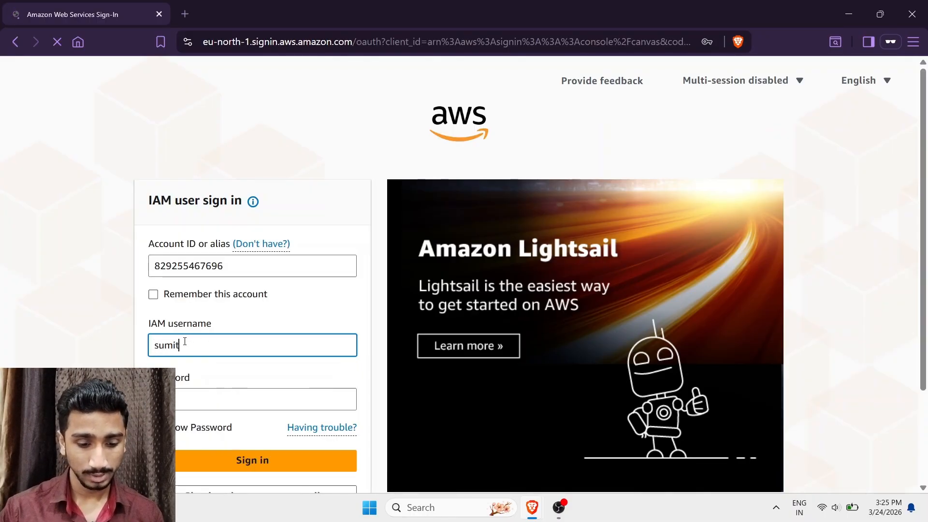
pyautogui.click(531, 507)
pyautogui.click(508, 478)
pyautogui.click(190, 383)
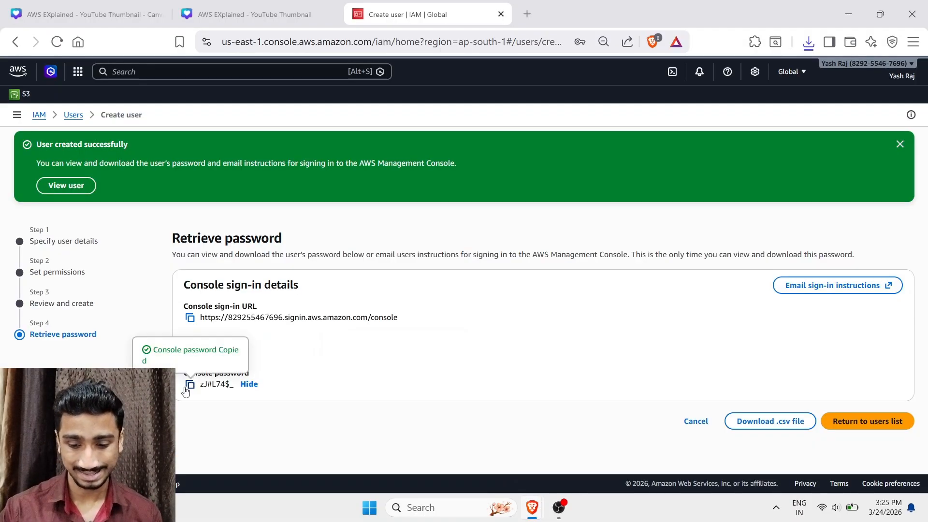
pyautogui.moveTo(532, 505)
pyautogui.click(599, 444)
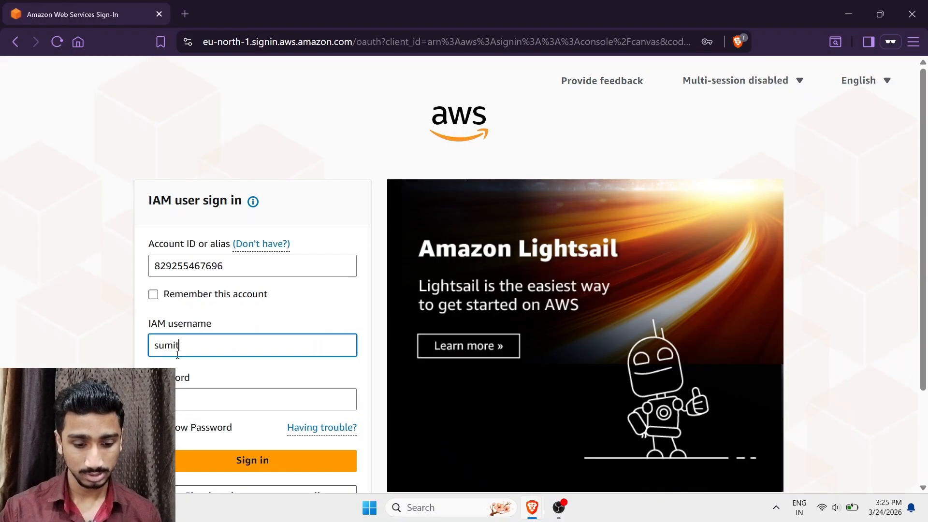
pyautogui.click(192, 394)
pyautogui.hotkey('ctrl', 'v')
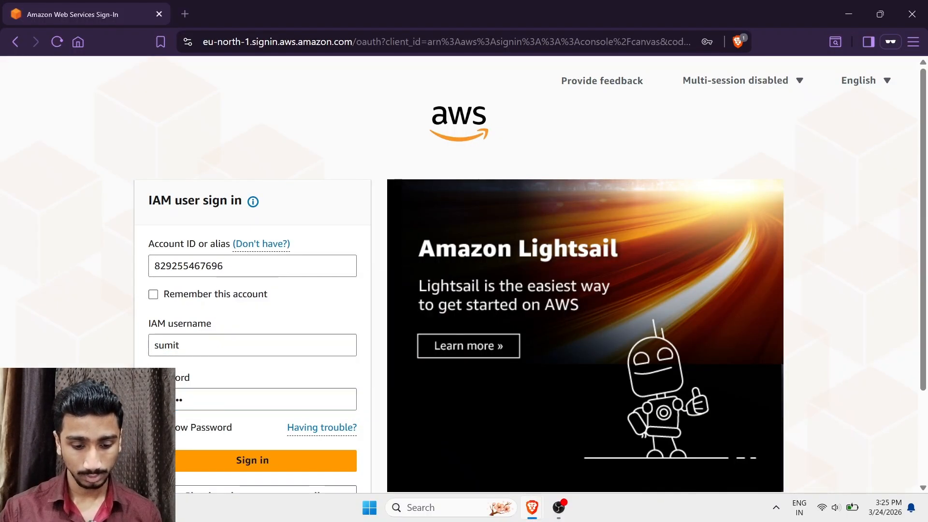
pyautogui.scroll(-2, 181, 420)
pyautogui.click(230, 392)
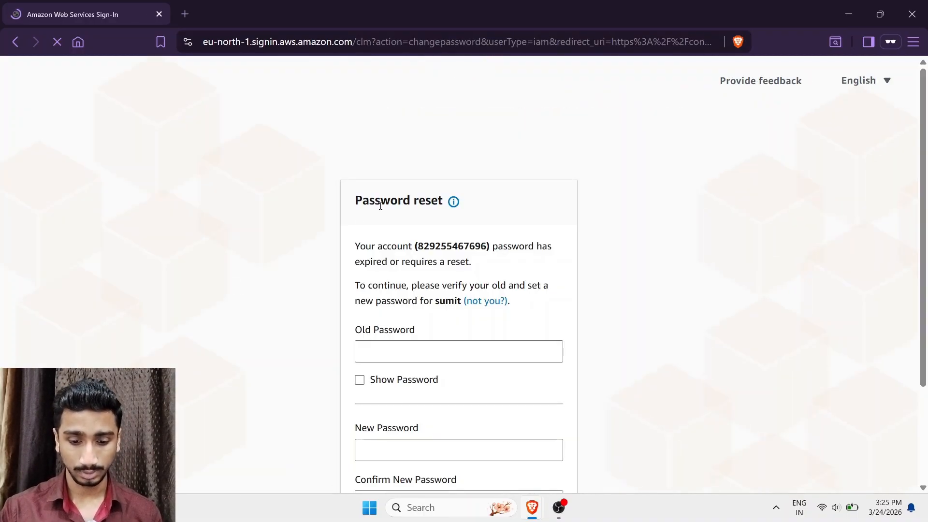
# - Fill in the password reset form with the old password, a new password and its confirmation
pyautogui.click(384, 347)
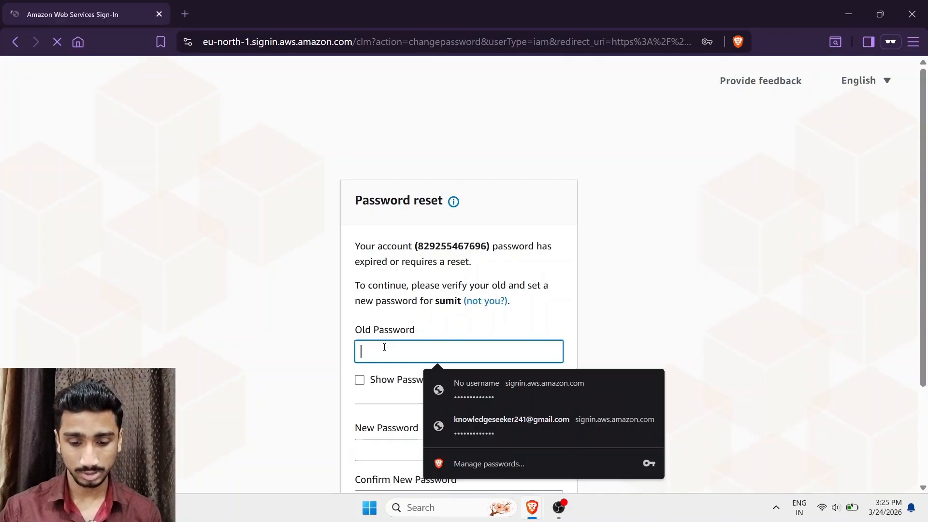
pyautogui.write('********')
pyautogui.scroll(-2, 384, 347)
pyautogui.click(374, 319)
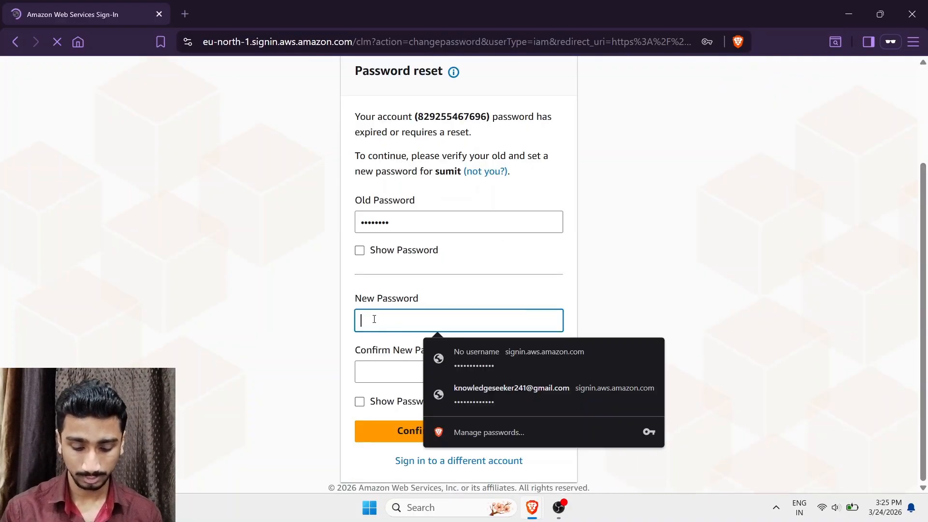
pyautogui.write('*****')
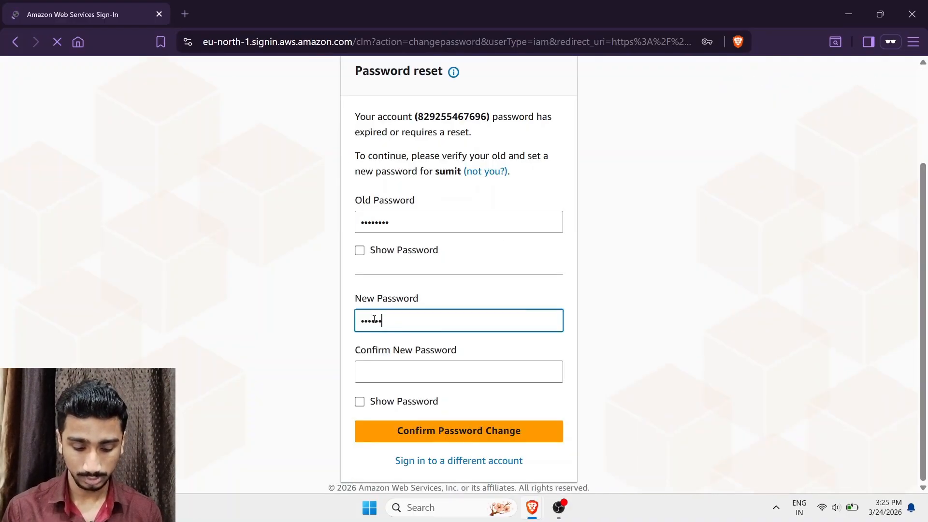
pyautogui.write('**')
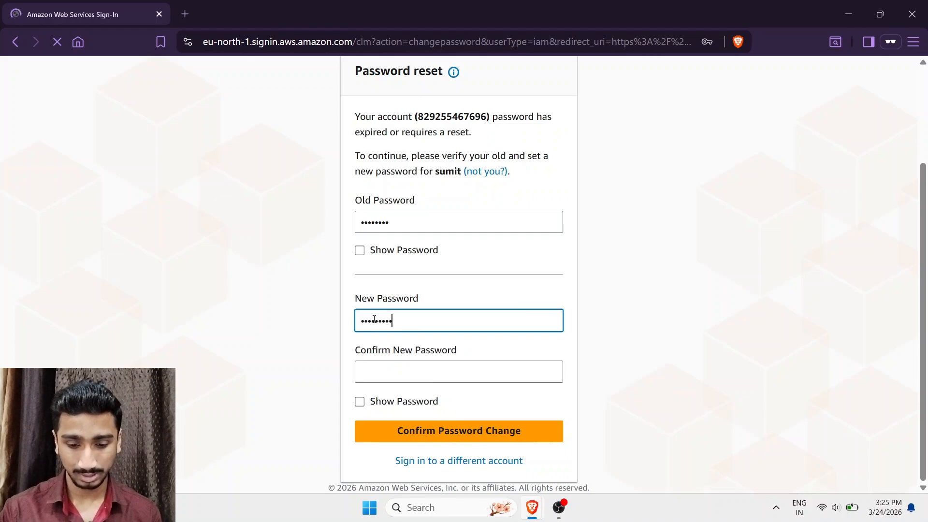
pyautogui.click(384, 380)
pyautogui.write('**')
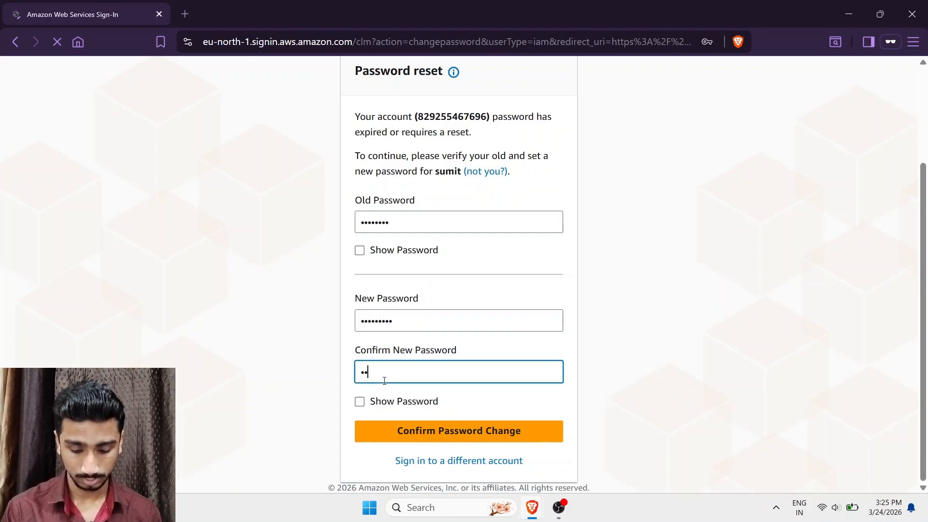
pyautogui.write('••••')
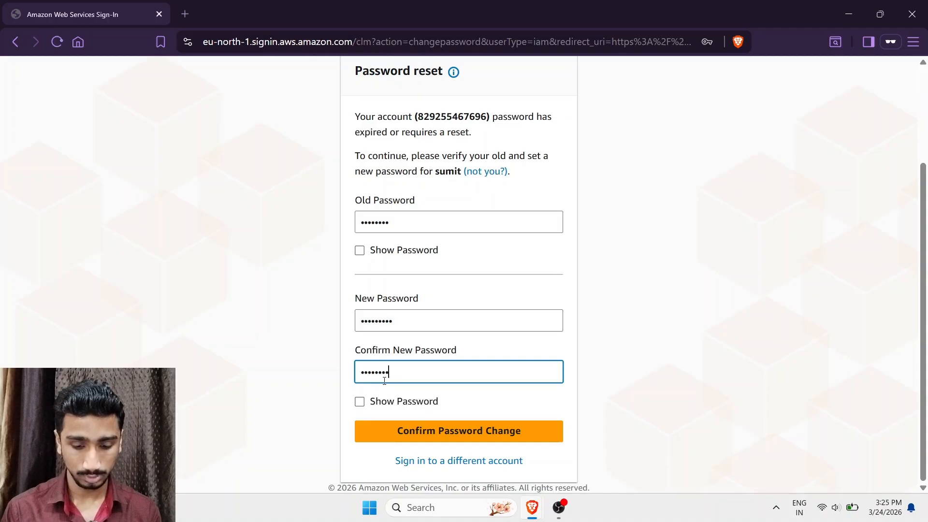
# - Reveal the new password entries, correct the confirmation to match, and submit the password change to continue to sign-in
pyautogui.click(345, 409)
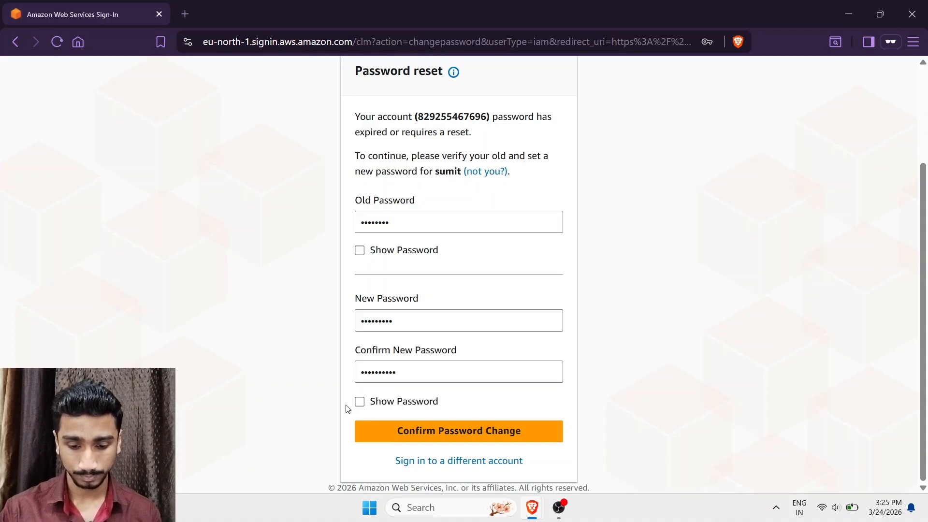
pyautogui.click(359, 403)
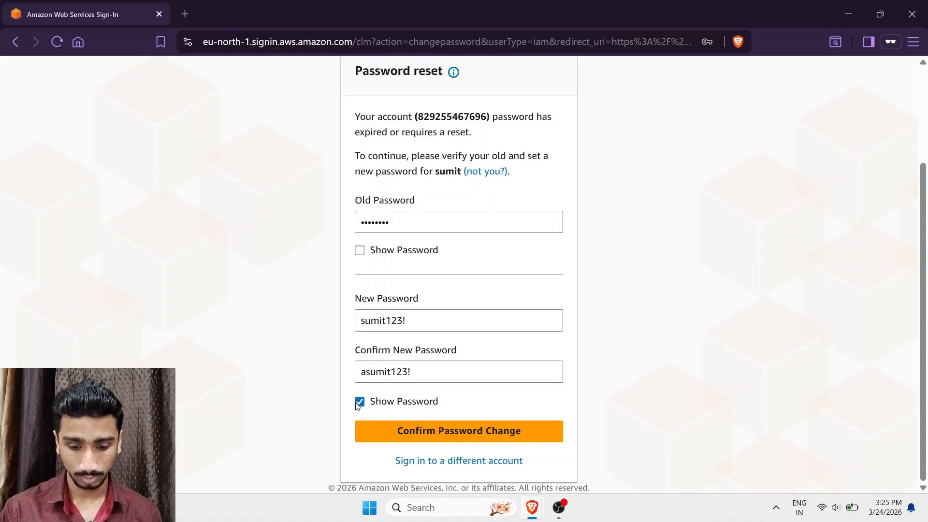
pyautogui.doubleClick(370, 368)
pyautogui.click(366, 368)
pyautogui.press('BackSpace')
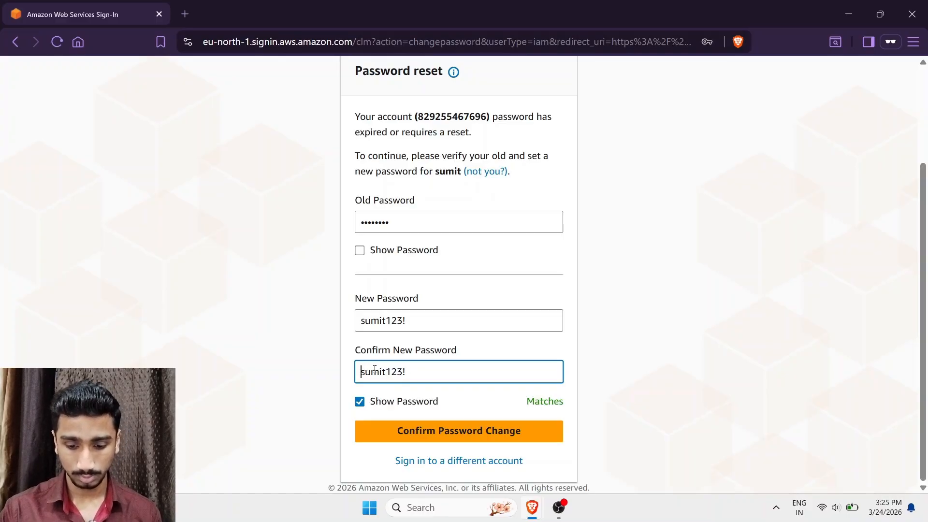
pyautogui.click(467, 430)
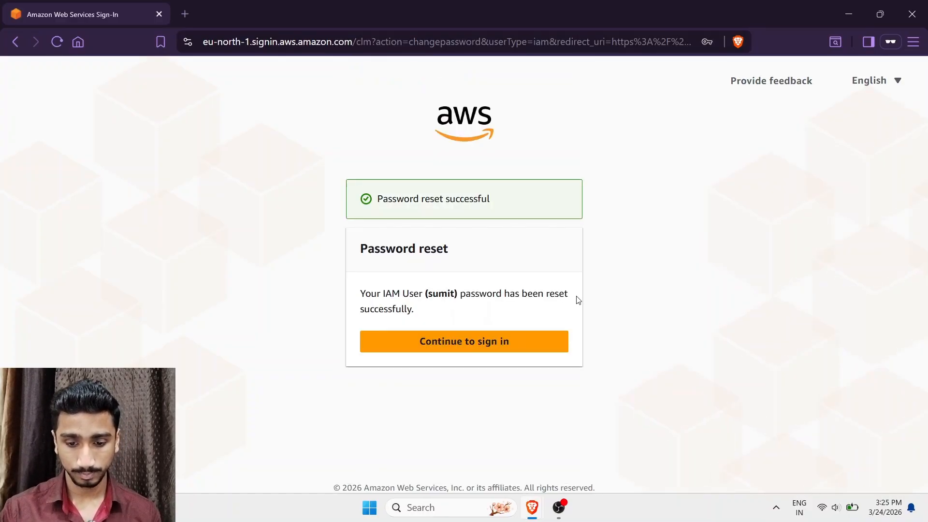
pyautogui.click(470, 341)
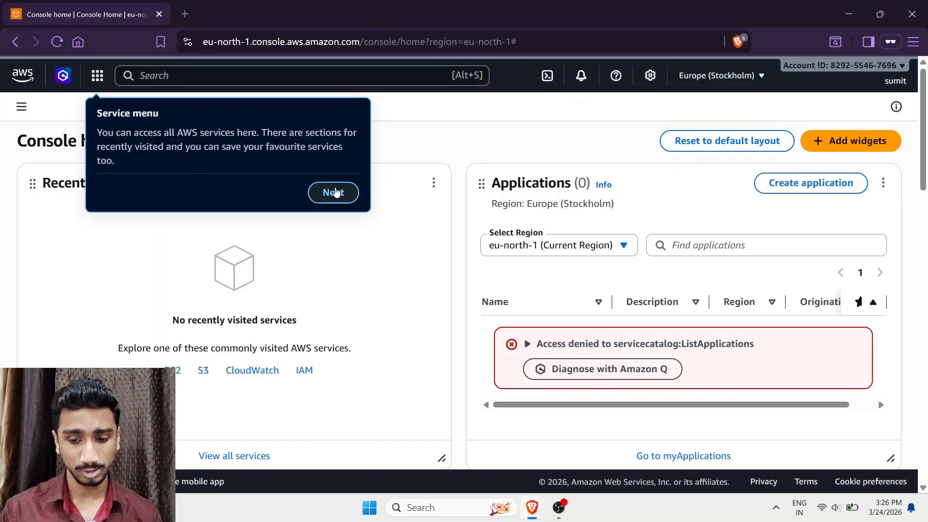
# - Go through the console tour tips and open the EC2 instances list by way of all services
pyautogui.click(335, 192)
pyautogui.click(375, 200)
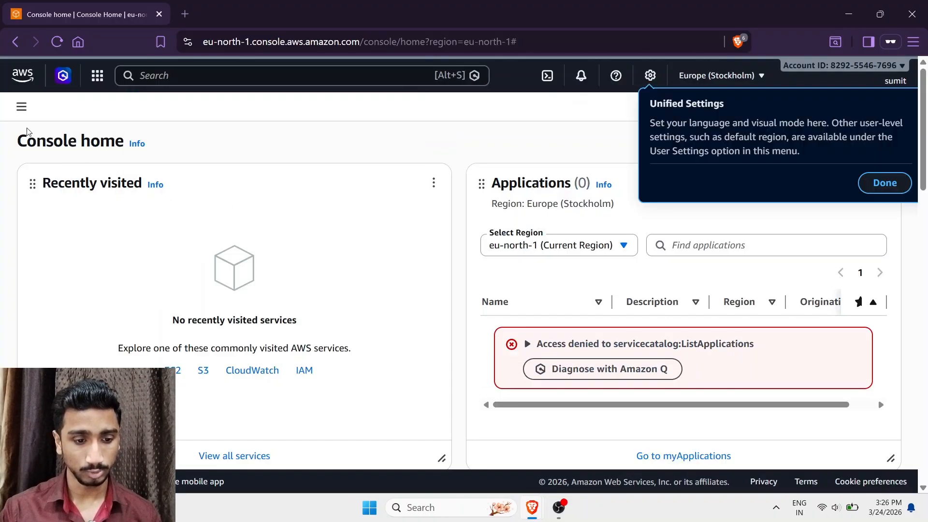
pyautogui.click(21, 107)
pyautogui.click(63, 192)
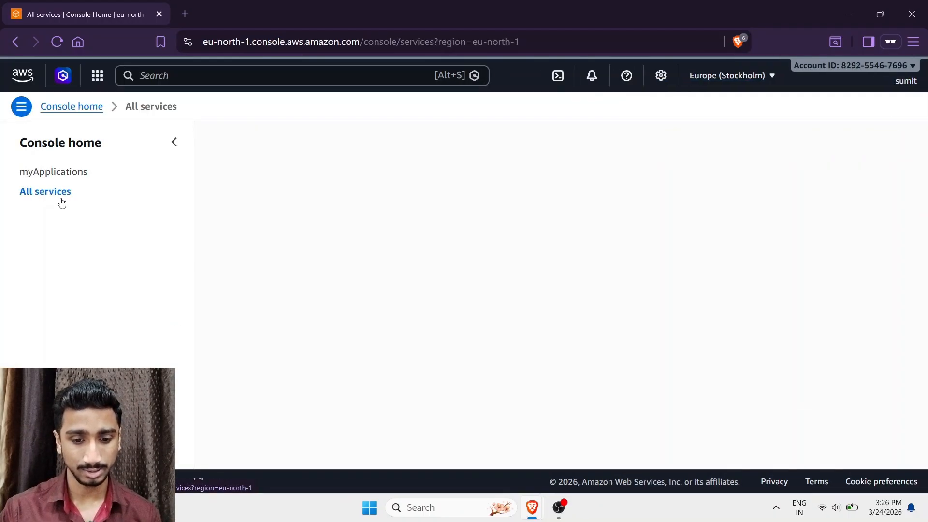
pyautogui.click(337, 239)
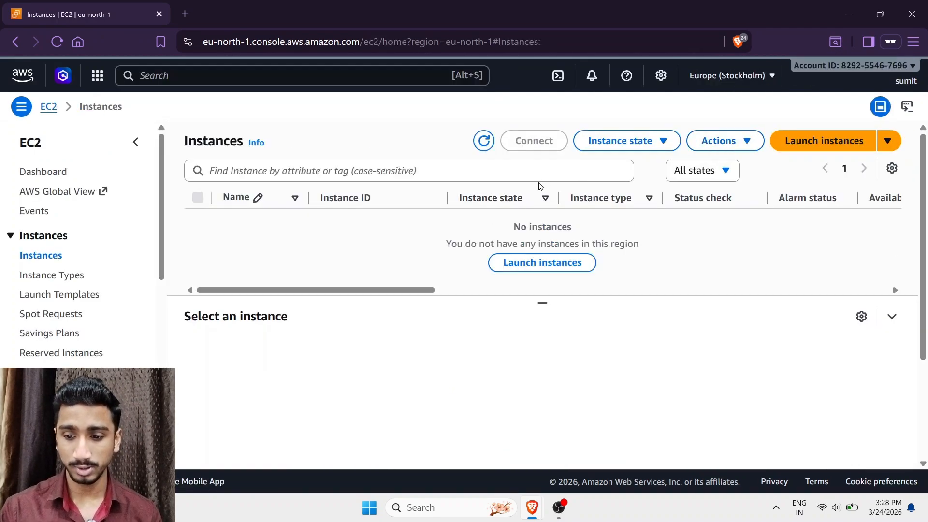
# - Open the EC2 instance launch form and examine its AMI, instance type and summary sections
pyautogui.click(804, 141)
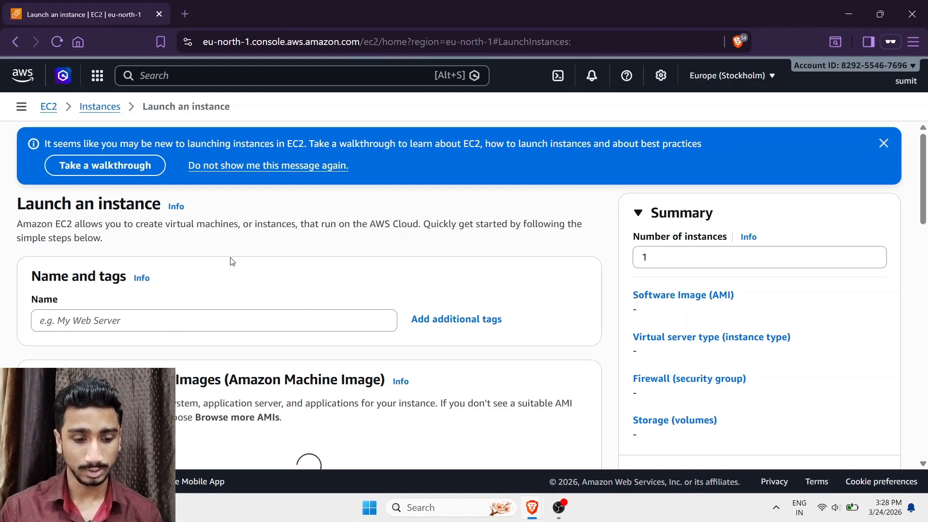
pyautogui.scroll(-3, 231, 261)
pyautogui.scroll(-5, 200, 199)
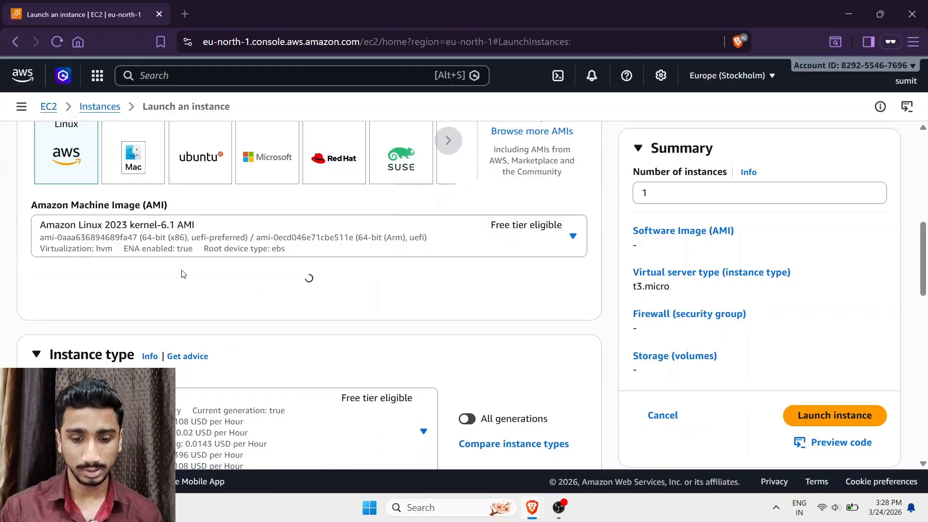
pyautogui.scroll(-6, 89, 222)
pyautogui.scroll(4, 89, 222)
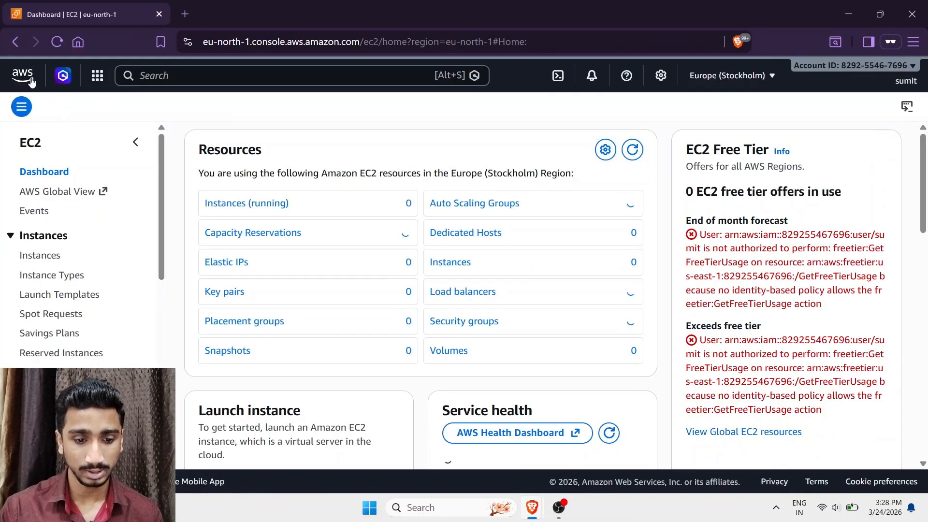
# - Return to the console home, search for "s3" and open the S3 service
pyautogui.click(30, 79)
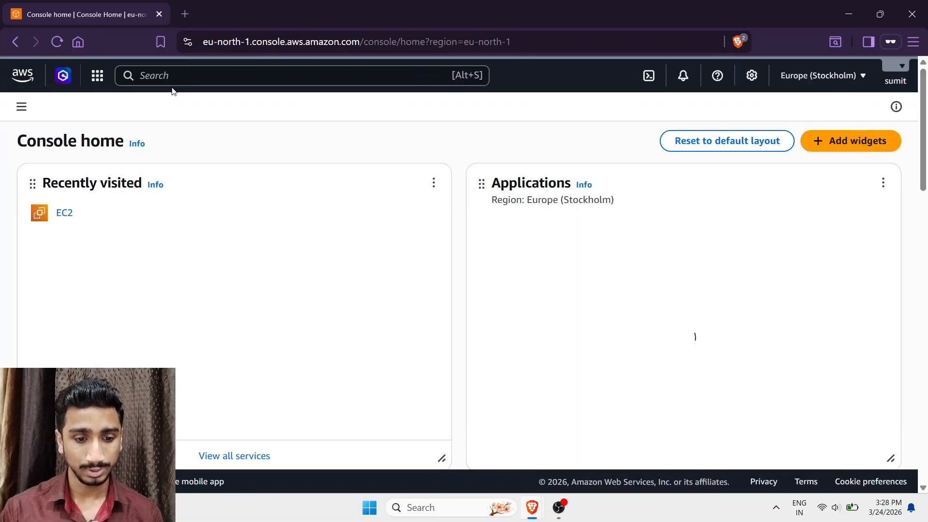
pyautogui.click(171, 76)
pyautogui.write('s3')
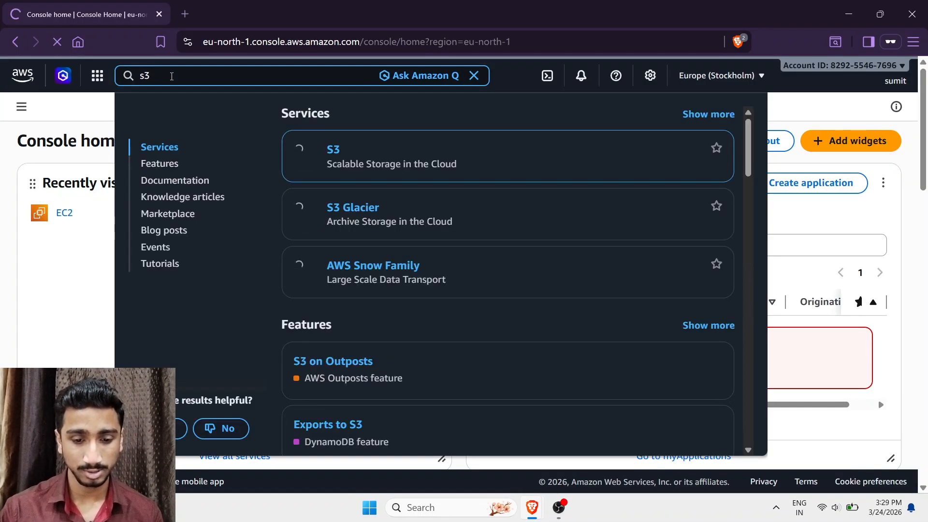
pyautogui.press('Return')
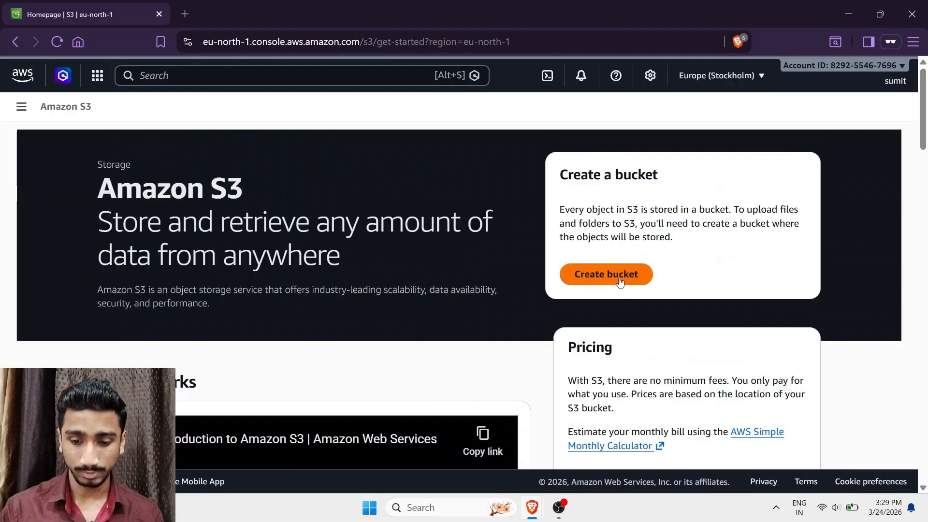
# - Open the S3 bucket creation form and look through its settings
pyautogui.click(618, 278)
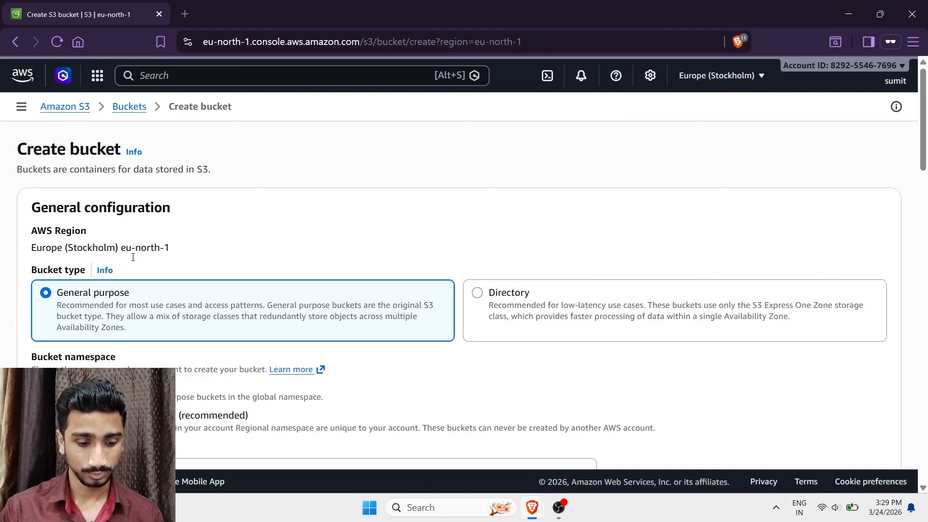
pyautogui.scroll(-20, 203, 280)
pyautogui.scroll(-3, 174, 279)
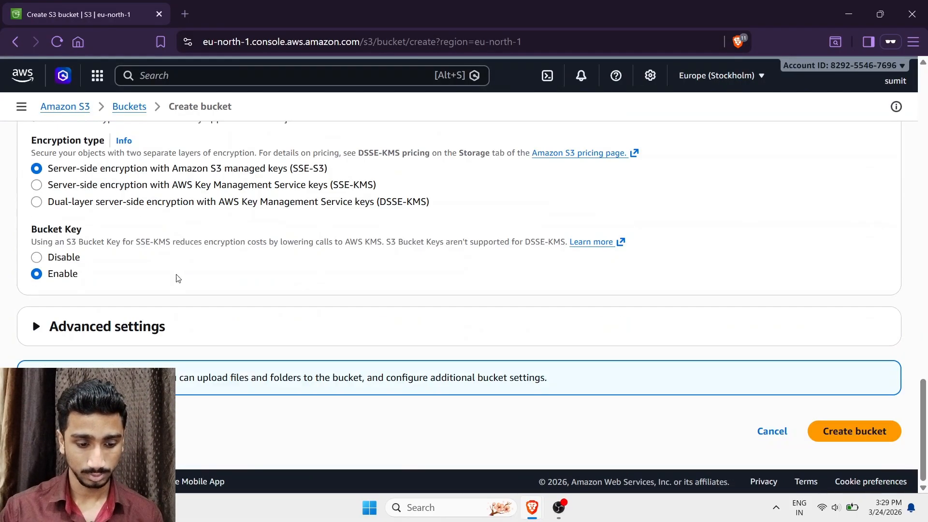
pyautogui.scroll(20, 198, 309)
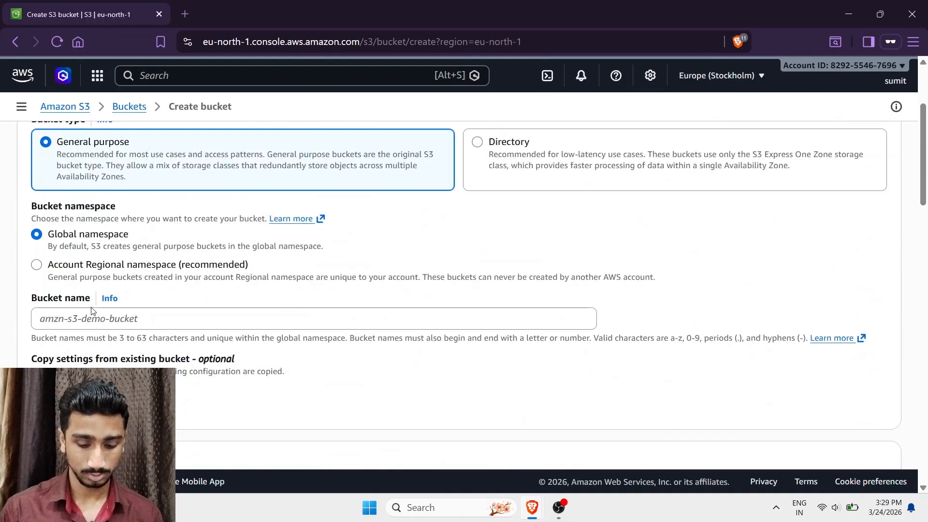
# - Name the bucket "anything" and try to create it with the default settings
pyautogui.click(92, 309)
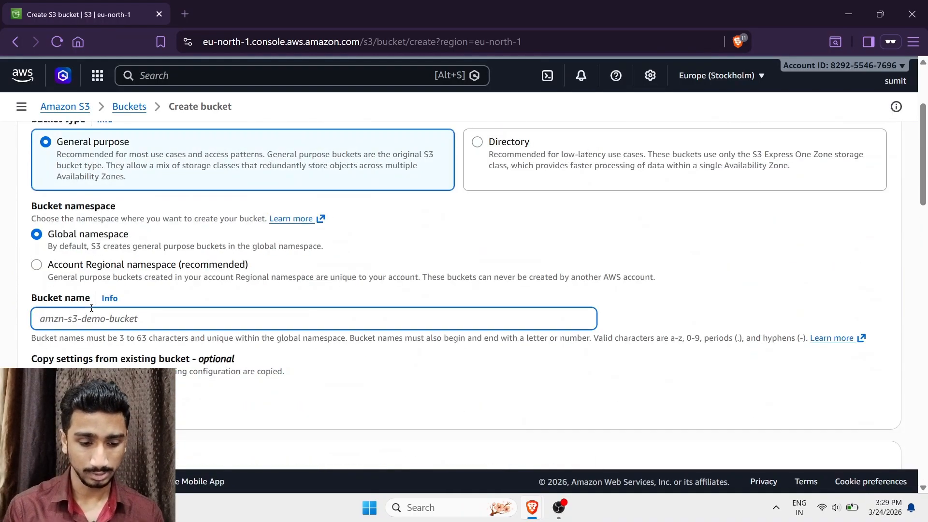
pyautogui.write('anything')
pyautogui.scroll(-20, 95, 307)
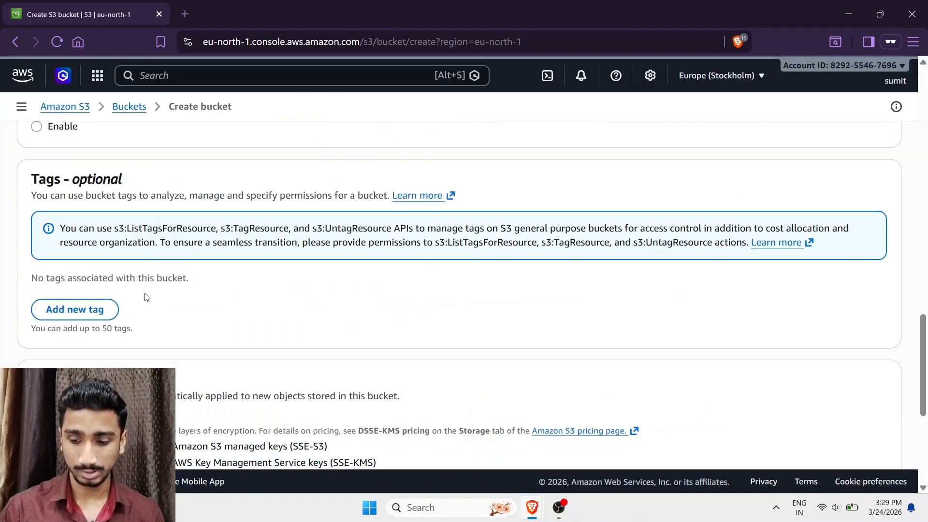
pyautogui.click(864, 430)
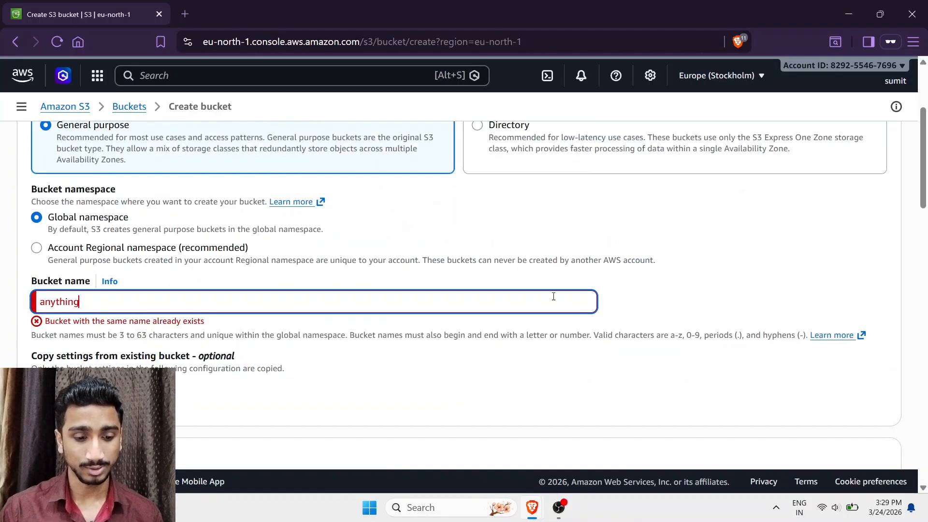
# - Extend the bucket name into a unique one that begins with "anythinguser" and ends in 98
pyautogui.click(249, 290)
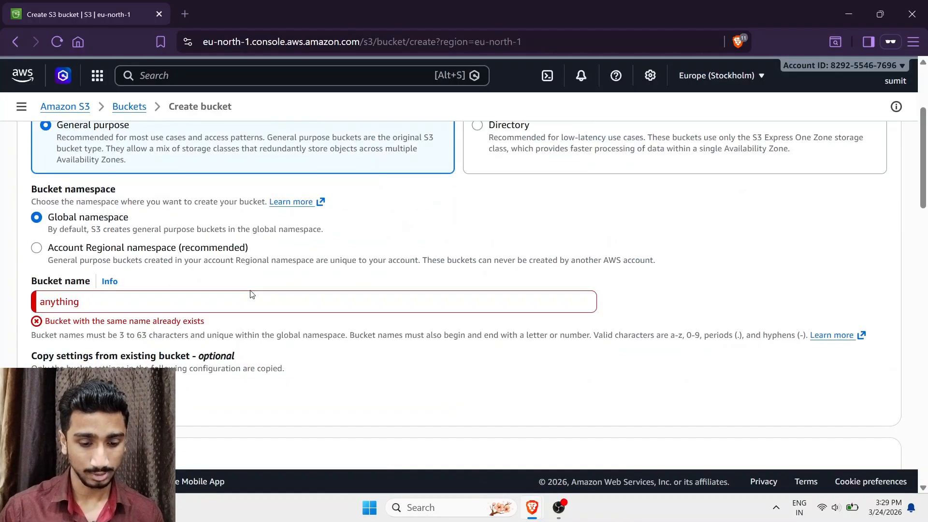
pyautogui.click(249, 290)
pyautogui.write('user')
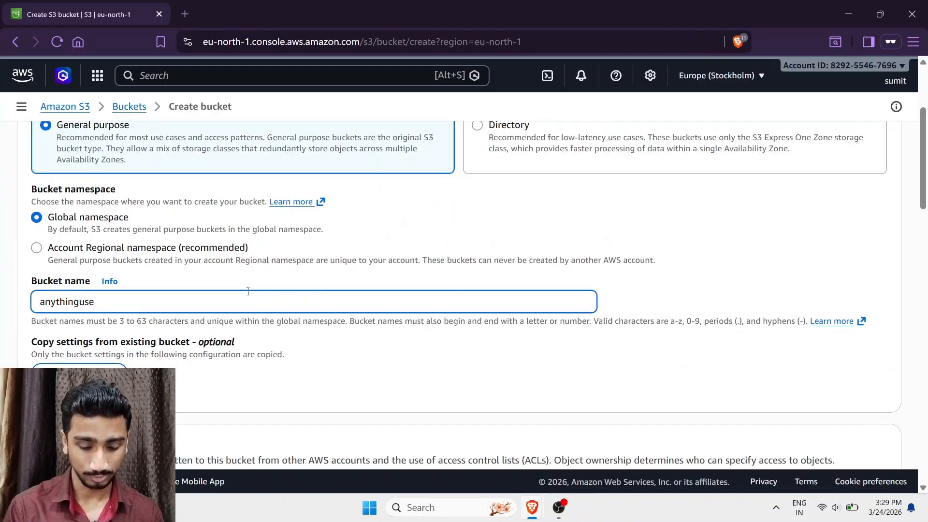
pyautogui.press('BackSpace')
pyautogui.press('BackSpace')
pyautogui.press('BackSpace')
pyautogui.press('BackSpace')
pyautogui.press('BackSpace')
pyautogui.write('us')
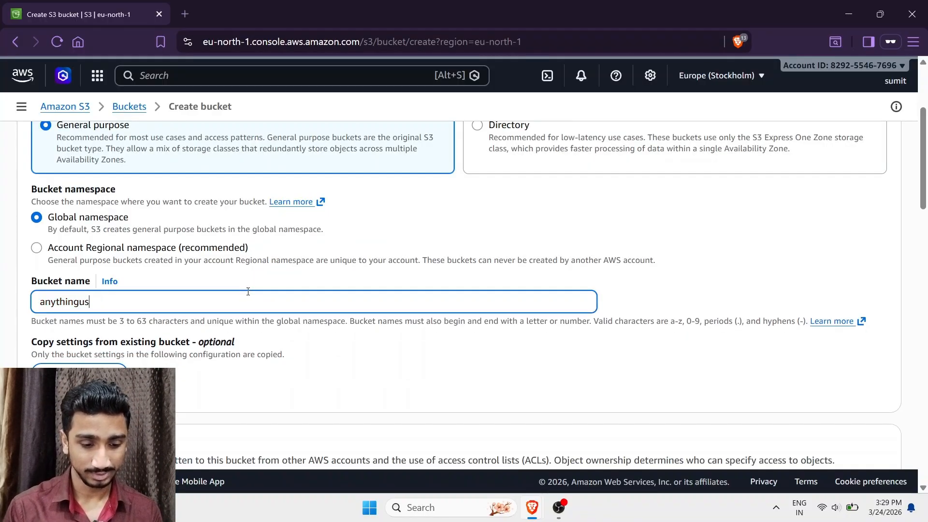
pyautogui.write('er')
pyautogui.press('BackSpace')
pyautogui.write('ya')
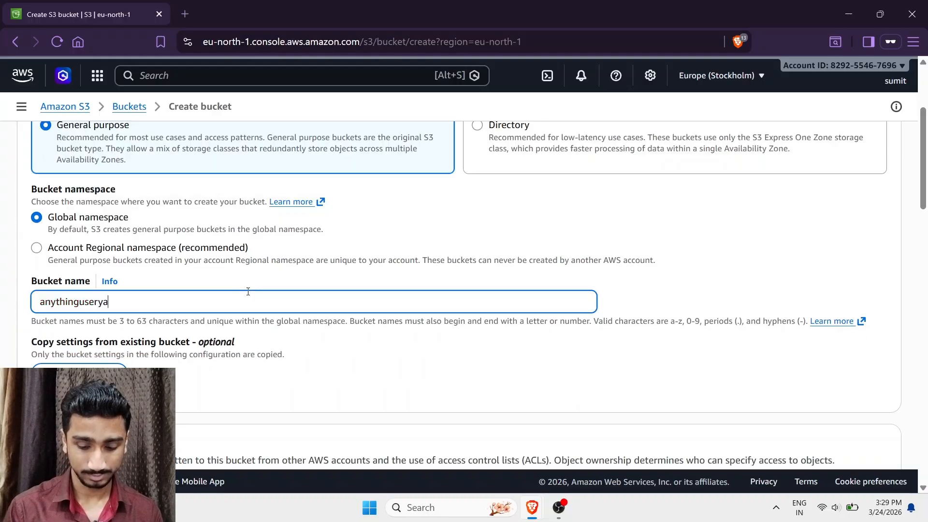
pyautogui.write('sh98')
# - Try to create the bucket under the revised name with default settings and read the message at the end of the form
pyautogui.scroll(-20, 247, 294)
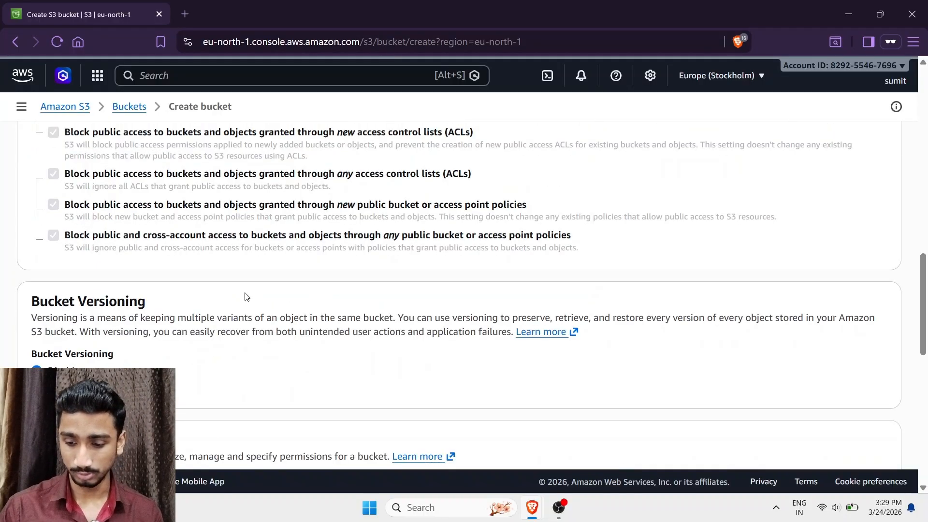
pyautogui.scroll(-1, 712, 382)
pyautogui.click(854, 428)
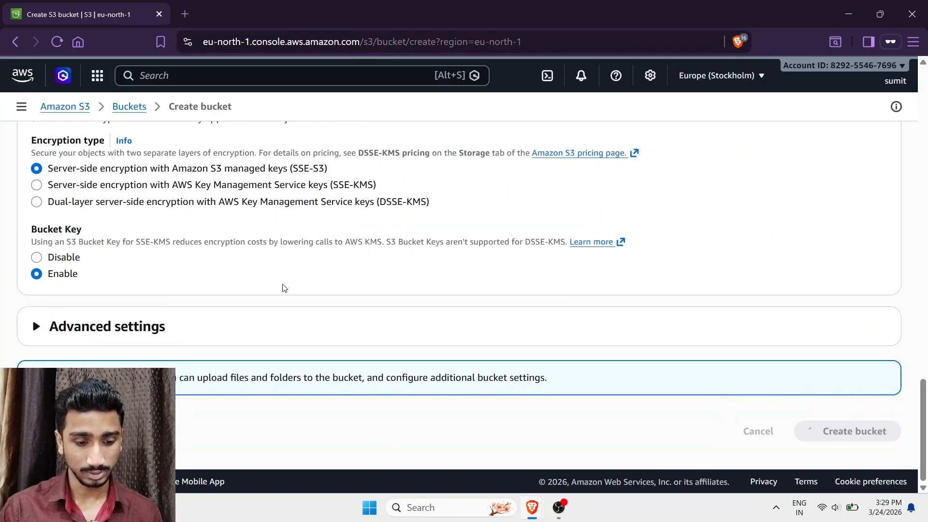
pyautogui.scroll(-2, 73, 304)
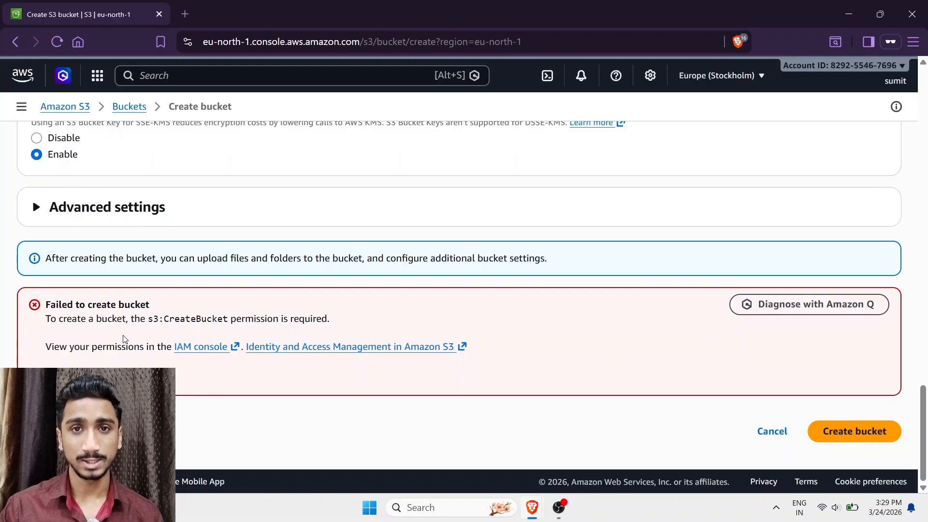
pyautogui.scroll(10, 124, 338)
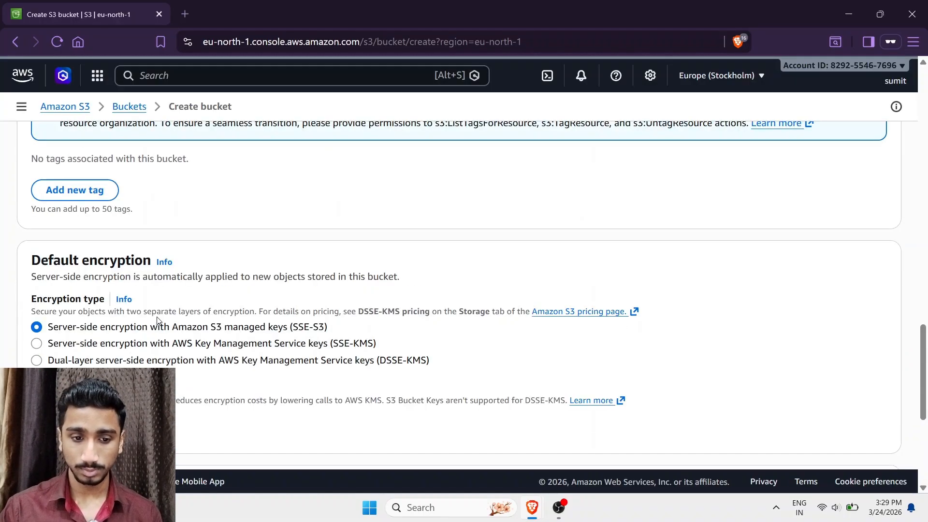
# - Leave the private window, check the AWS IAM Hands-ON slide in Canva, and return to the administrator's IAM console
pyautogui.click(850, 4)
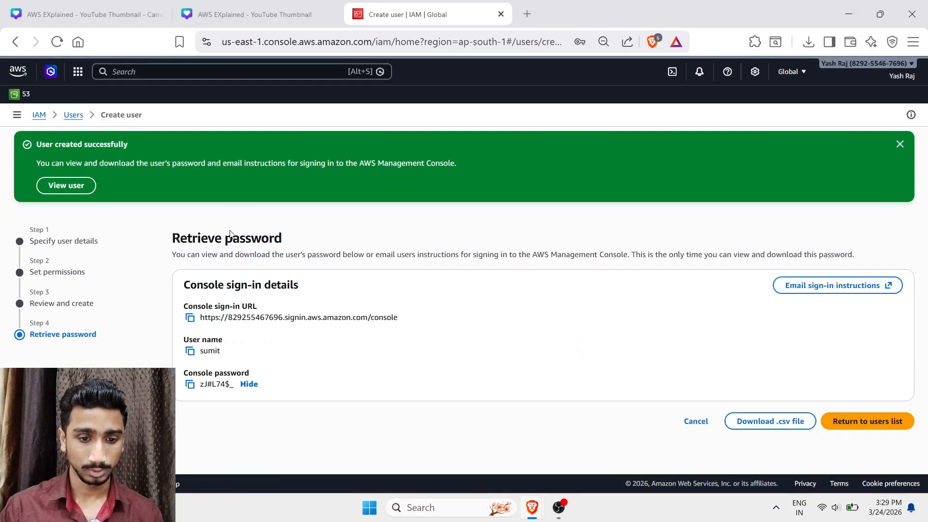
pyautogui.click(225, 4)
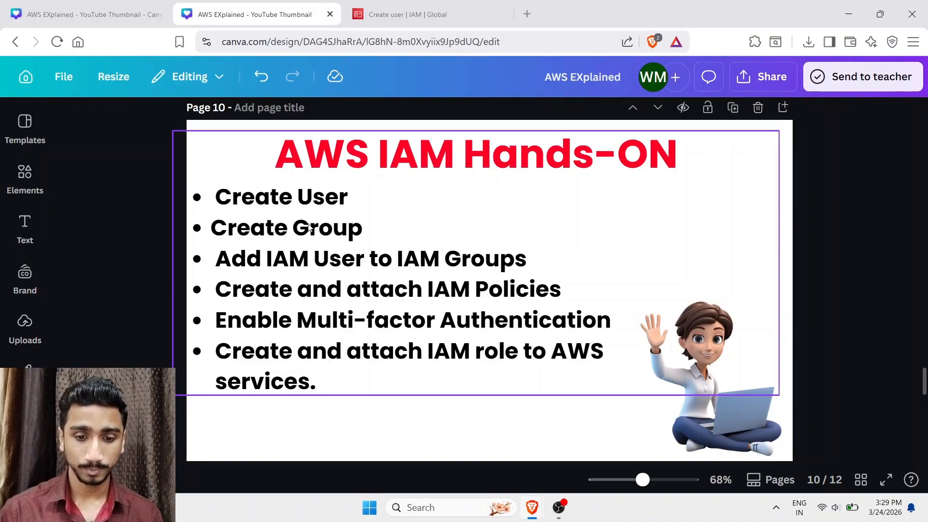
pyautogui.click(399, 10)
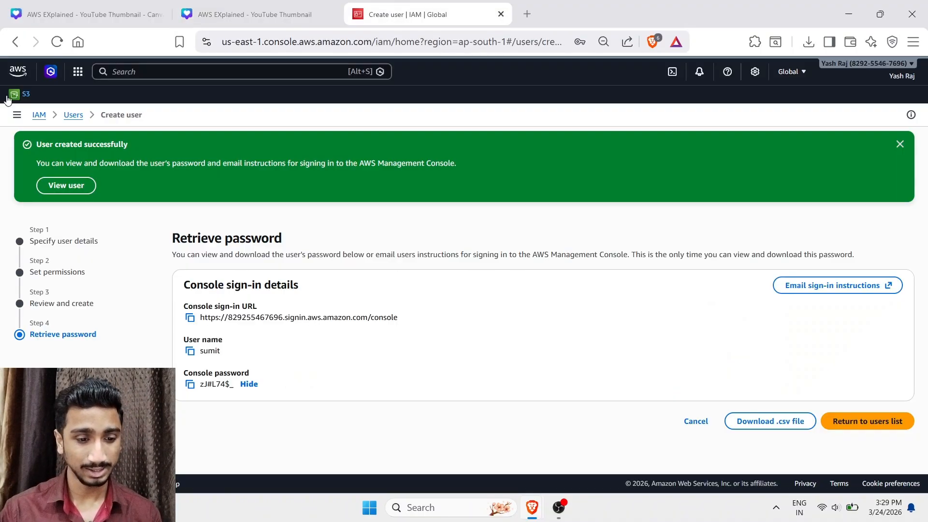
# - Go to the IAM user groups list and open the form for a new user group
pyautogui.click(39, 115)
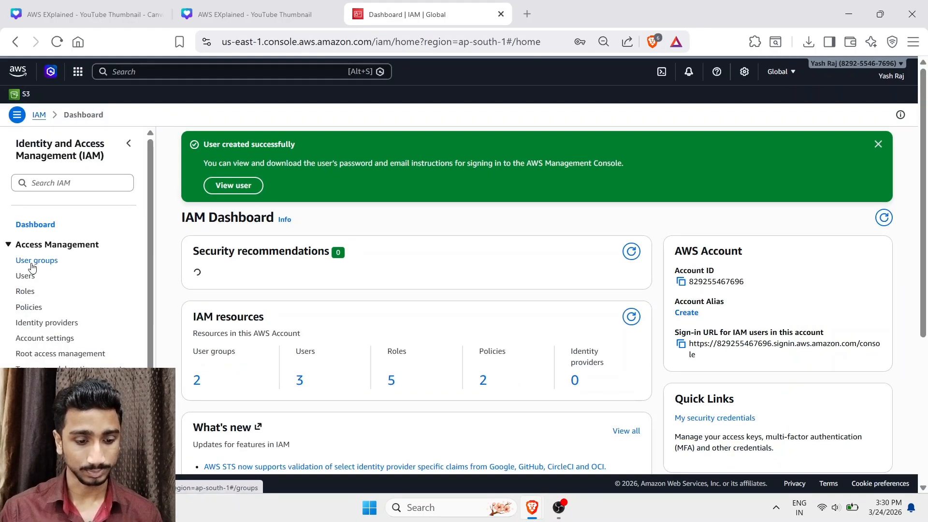
pyautogui.click(35, 261)
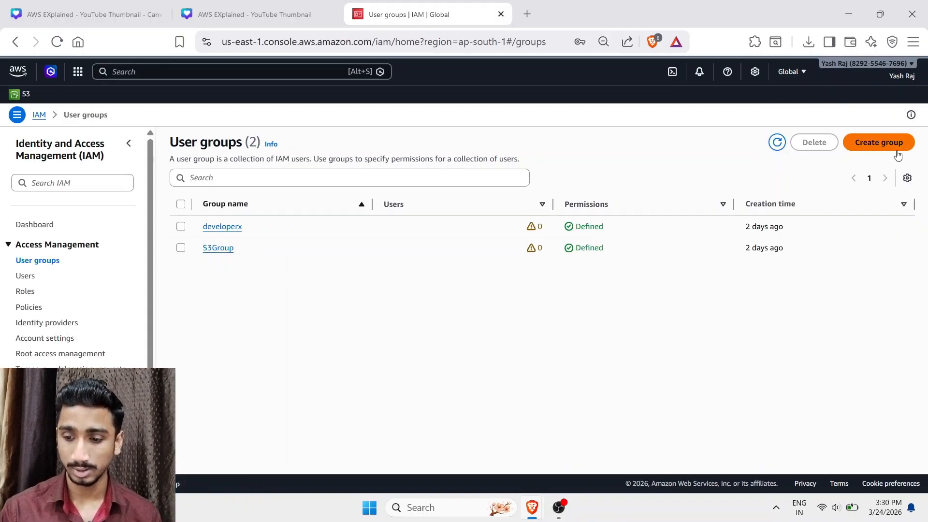
pyautogui.click(878, 142)
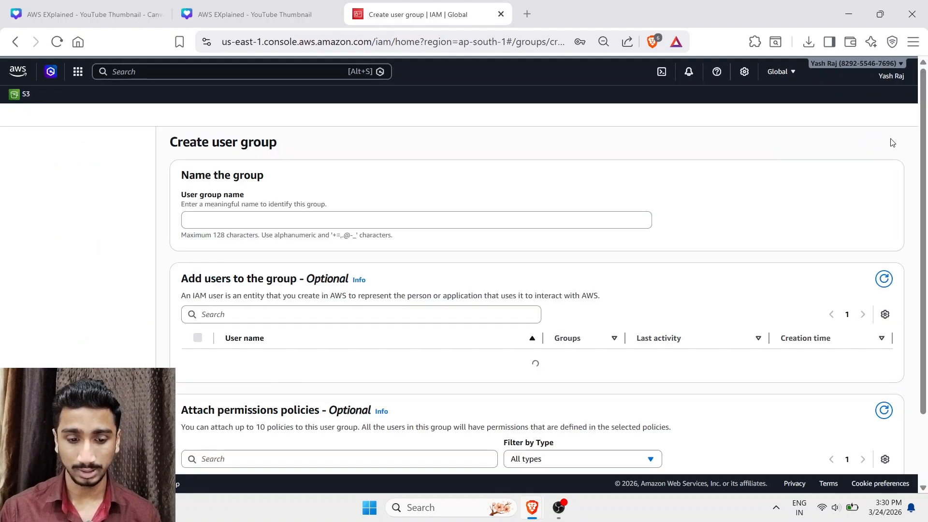
# - Name the new user group ec2group
pyautogui.click(352, 219)
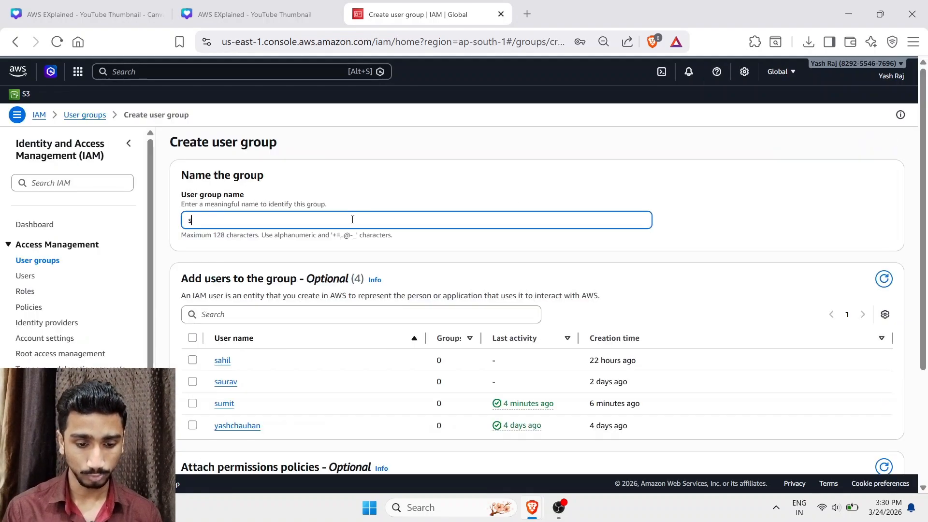
pyautogui.write('ec2full')
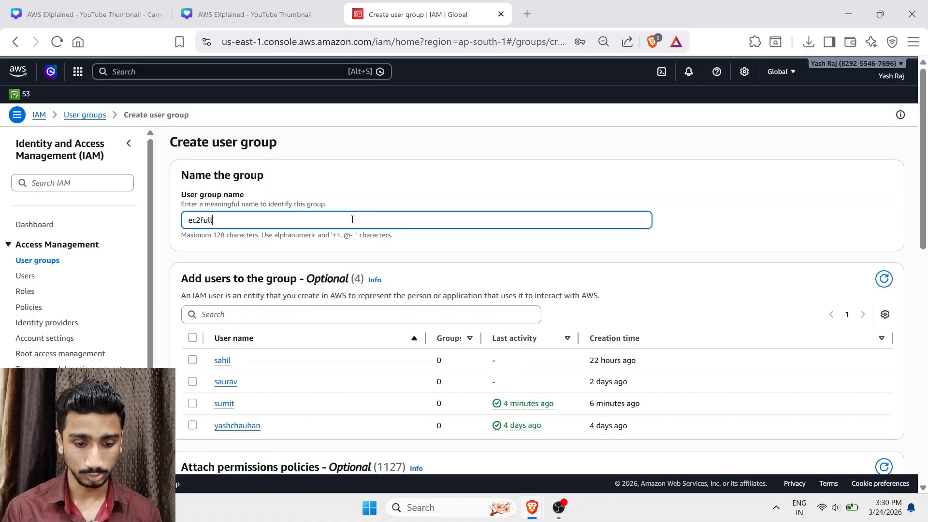
pyautogui.write('2froup')
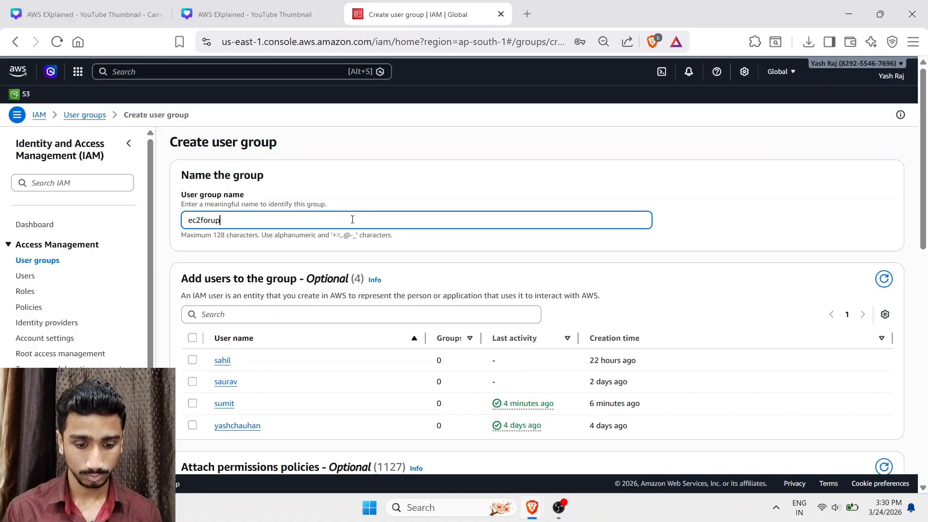
pyautogui.press('BackSpace')
pyautogui.press('BackSpace')
pyautogui.press('BackSpace')
pyautogui.press('BackSpace')
pyautogui.press('BackSpace')
pyautogui.write('grou')
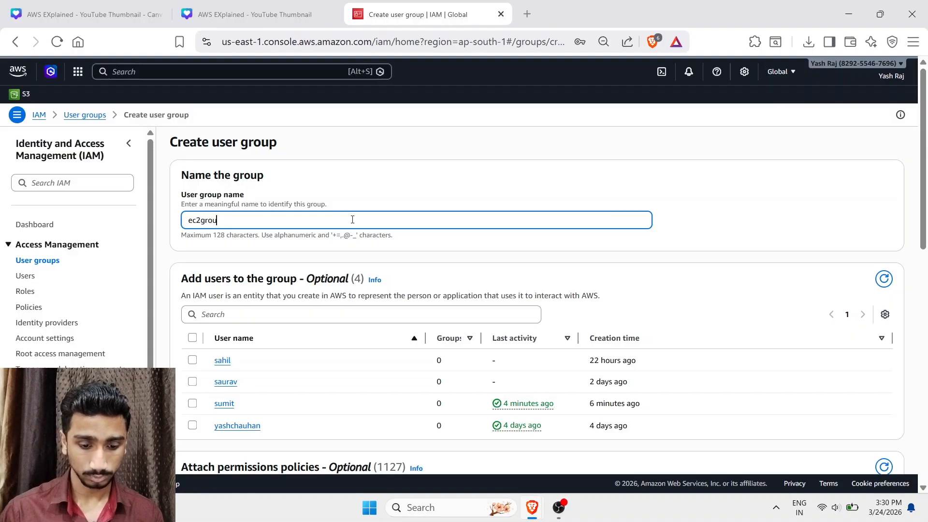
pyautogui.write('p')
# - Select the first, third and fourth listed users as members of the new group
pyautogui.scroll(-1, 351, 219)
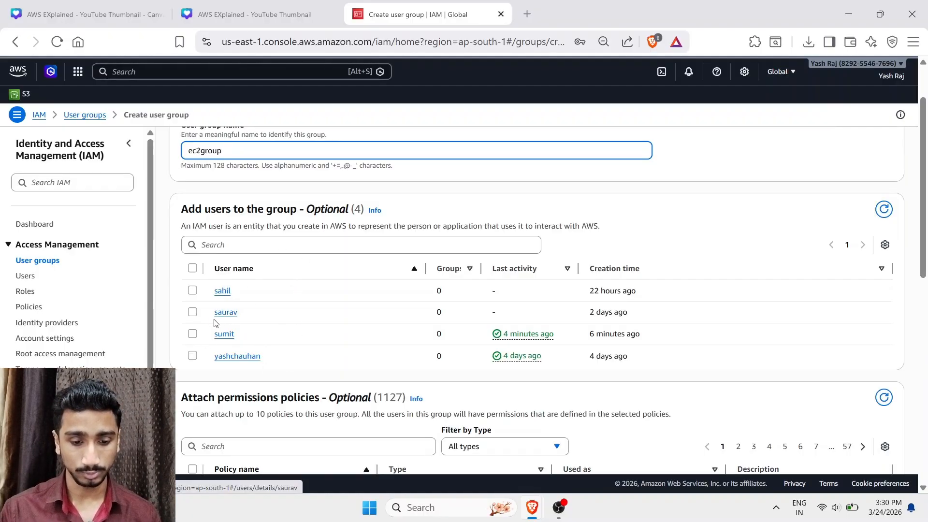
pyautogui.scroll(-2, 247, 204)
pyautogui.scroll(2, 216, 239)
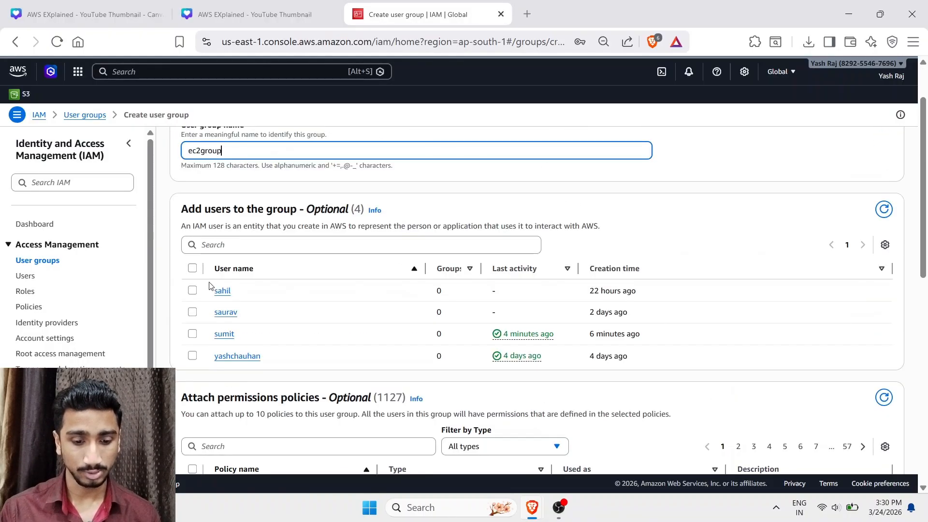
pyautogui.click(192, 291)
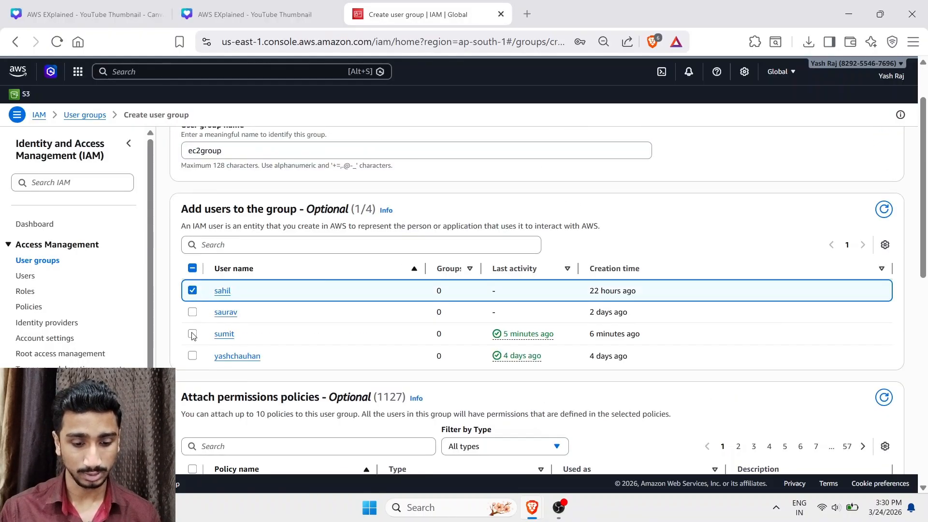
pyautogui.click(192, 334)
pyautogui.click(193, 356)
# - Look through the optional permissions policies offered for the group and recheck the selected users
pyautogui.scroll(-3, 317, 326)
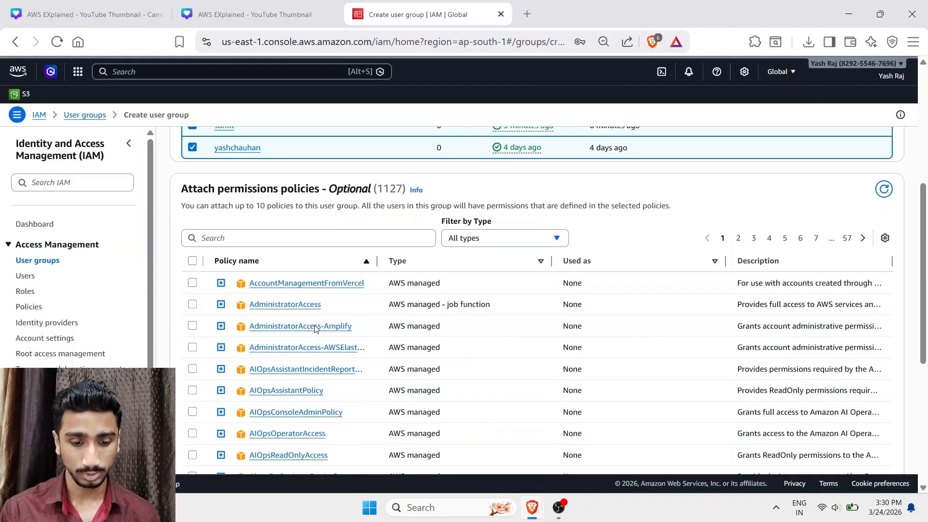
pyautogui.scroll(1, 223, 298)
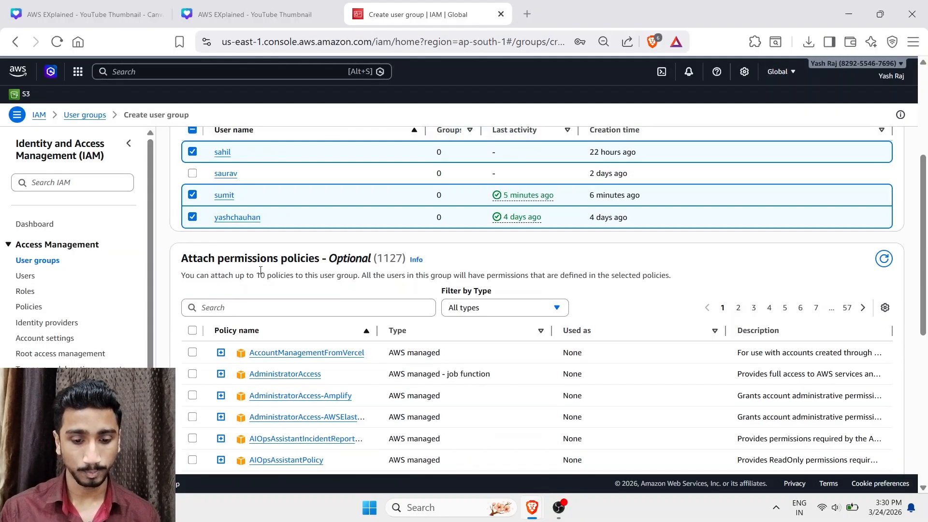
pyautogui.moveTo(218, 262); pyautogui.dragTo(349, 258)
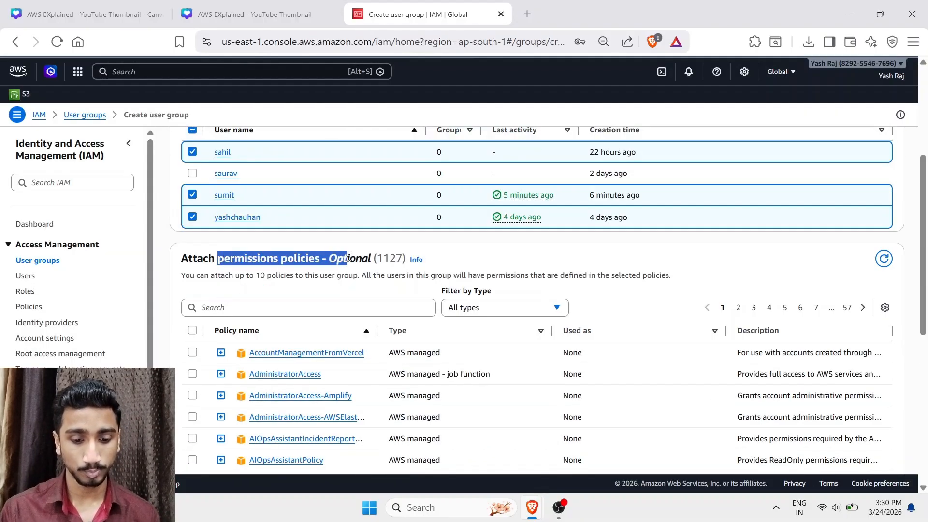
pyautogui.click(300, 271)
pyautogui.scroll(-3, 300, 272)
pyautogui.scroll(3, 297, 258)
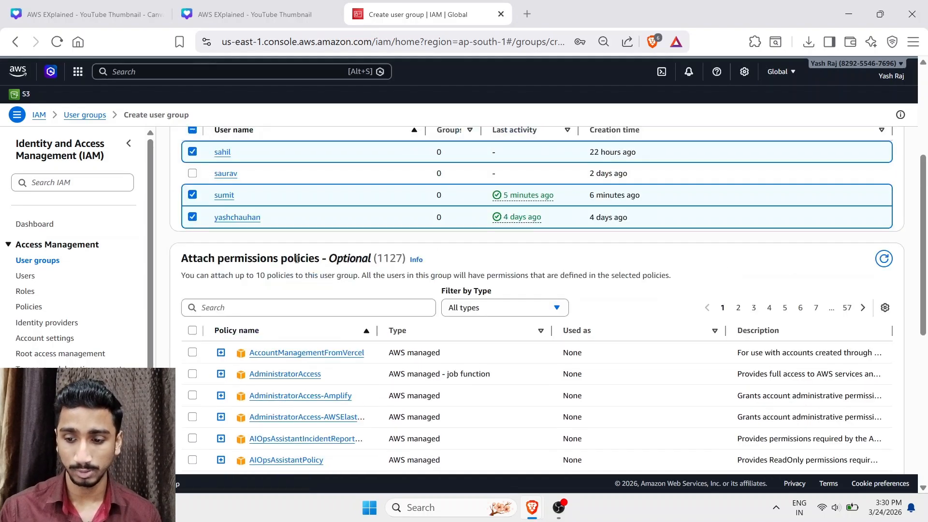
pyautogui.scroll(3, 296, 258)
pyautogui.scroll(-8, 309, 263)
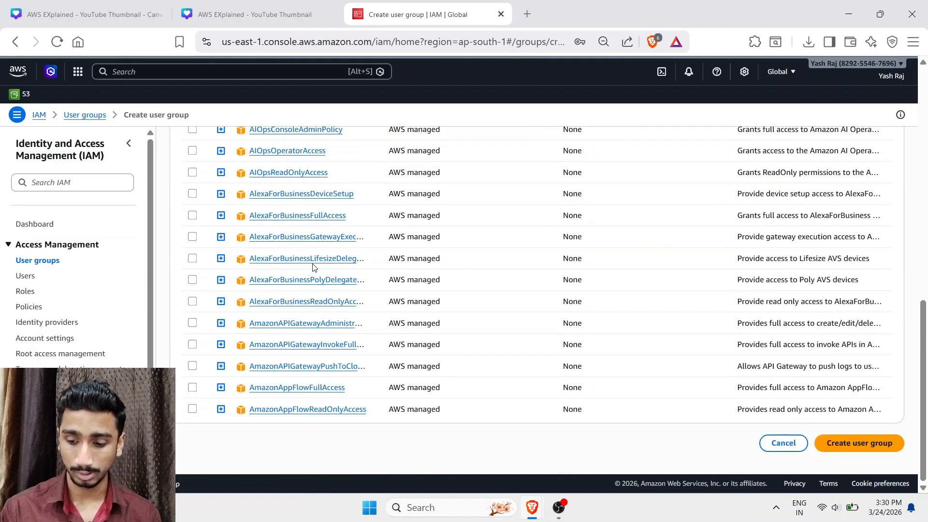
# - Create the user group without attaching any policy, and open ec2group's details to review its users
pyautogui.click(859, 442)
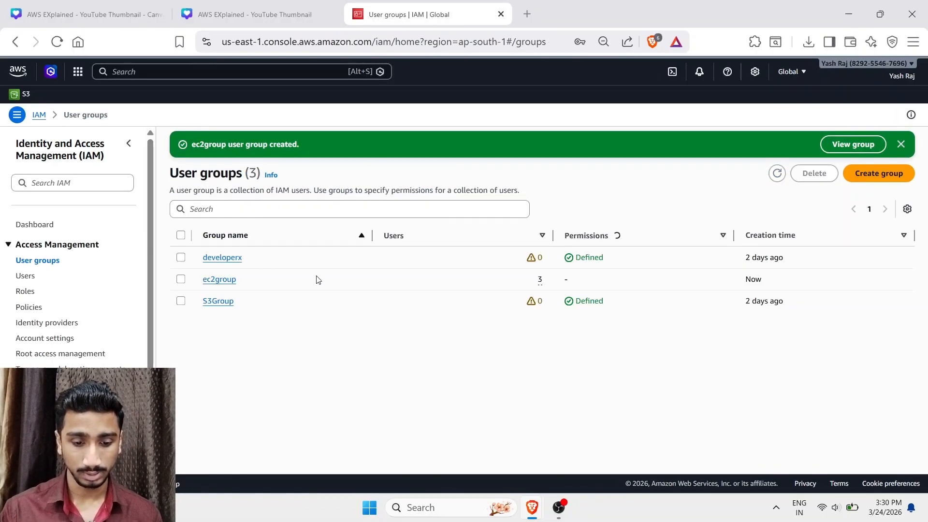
pyautogui.click(221, 280)
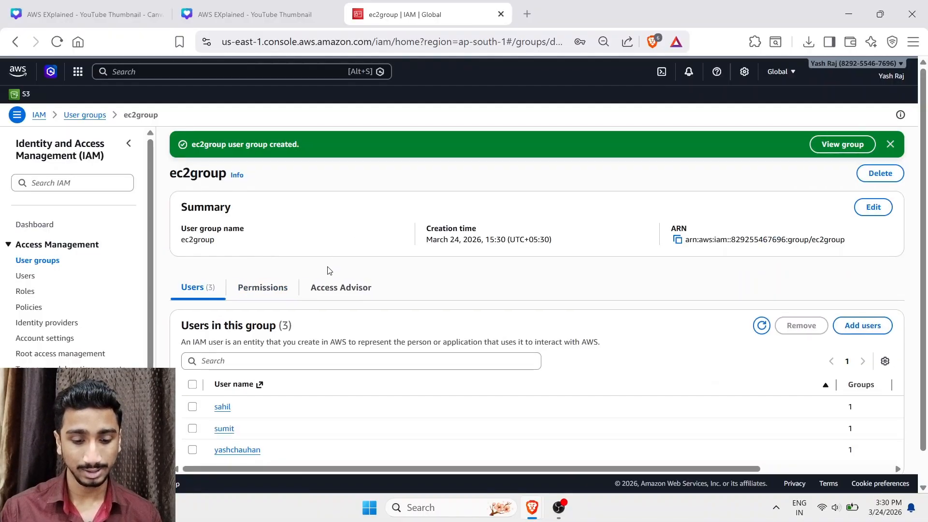
pyautogui.scroll(-2, 303, 289)
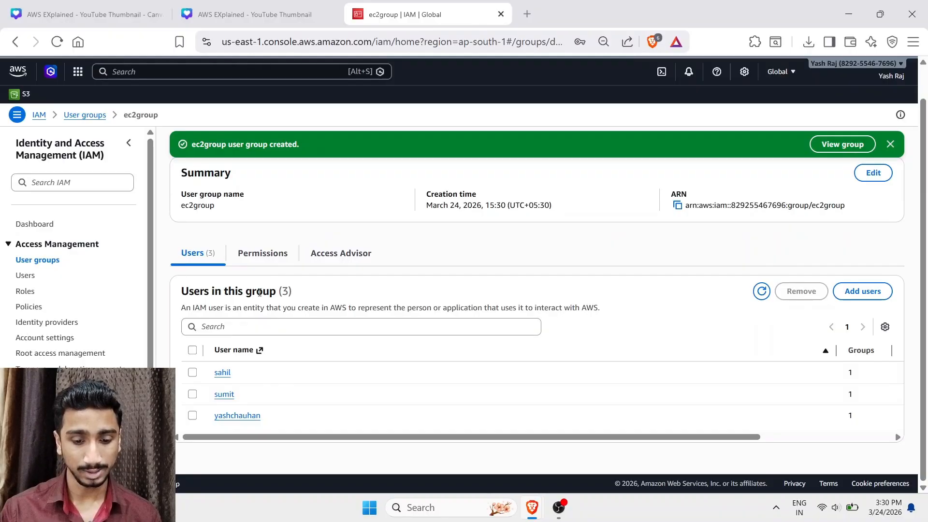
# - Check the permissions policies attached to ec2group and the hands-on outline slide in the Canva presentation
pyautogui.click(261, 259)
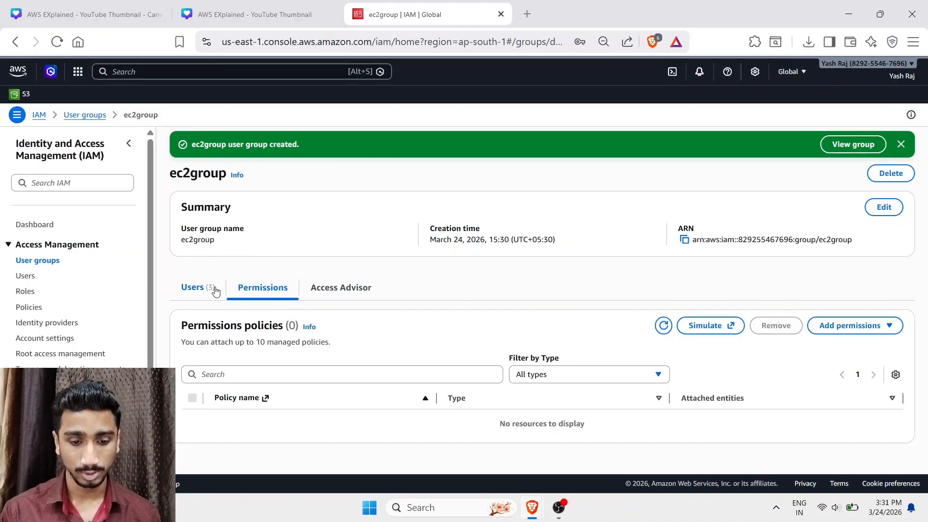
pyautogui.click(237, 6)
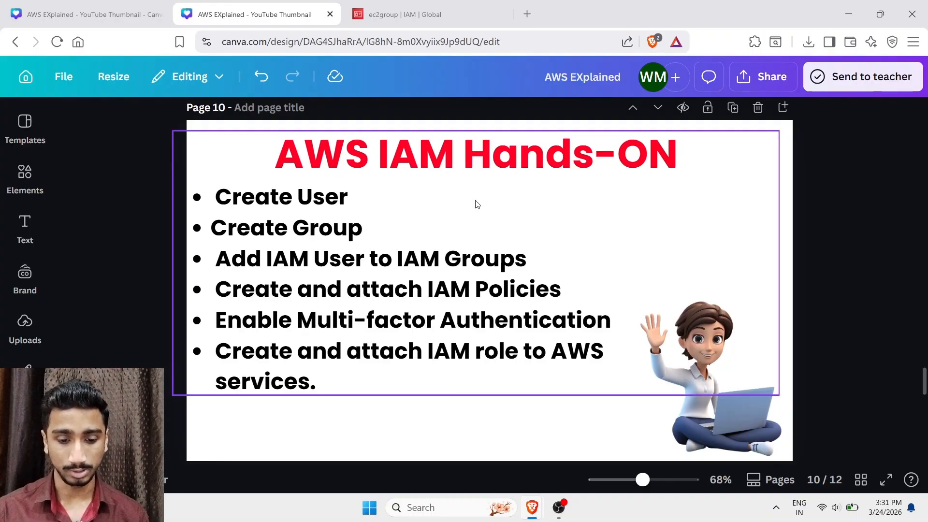
pyautogui.hotkey('ctrl', 'Tab')
# - Return to the IAM console, open the policies list and start creating a new policy
pyautogui.click(30, 307)
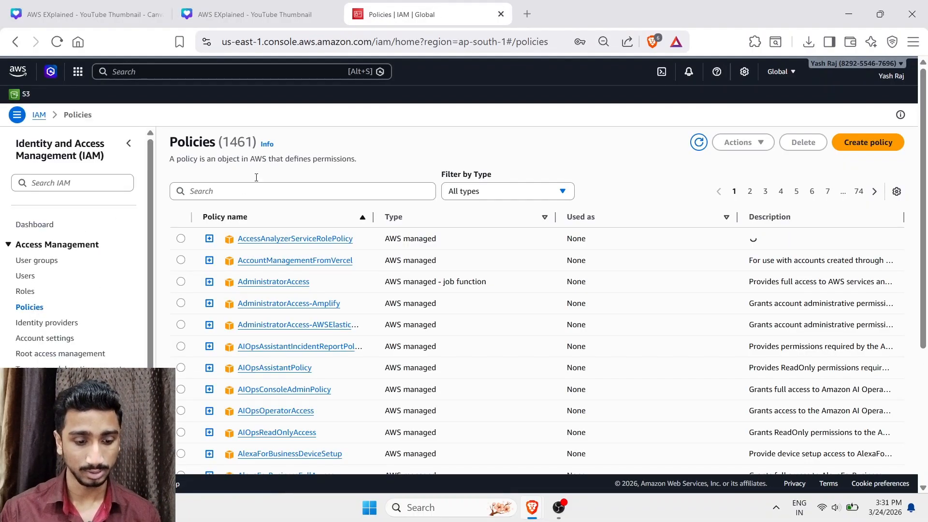
pyautogui.click(863, 147)
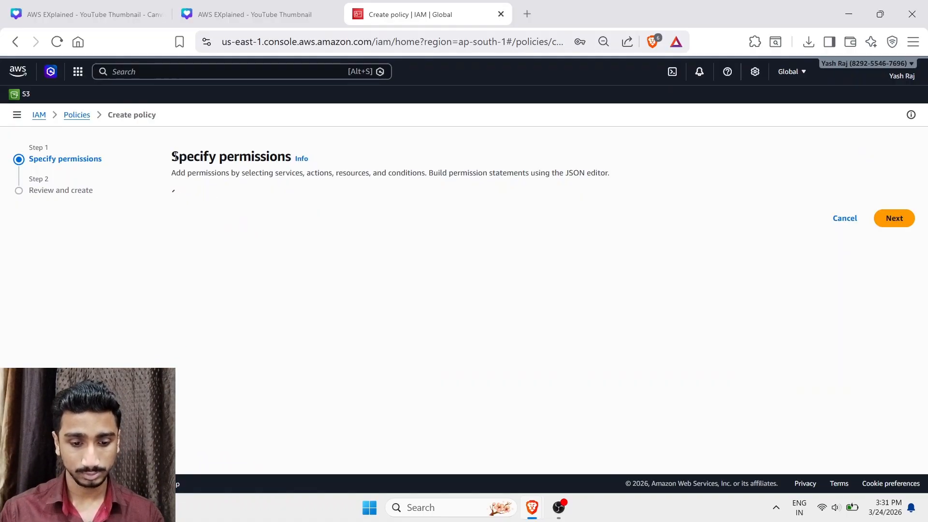
pyautogui.moveTo(173, 155); pyautogui.dragTo(251, 157)
pyautogui.click(232, 159)
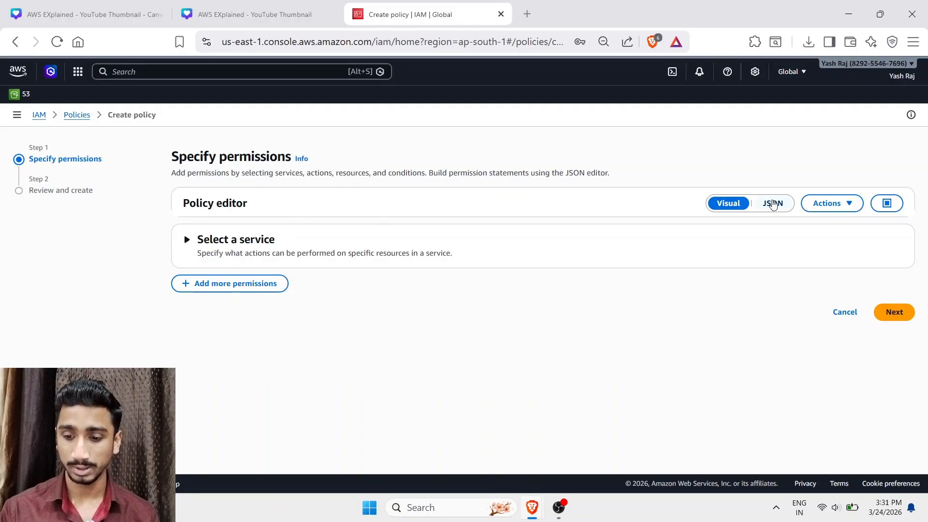
# - Look at the JSON version of the policy and choose EC2 as the service in the visual editor
pyautogui.click(773, 208)
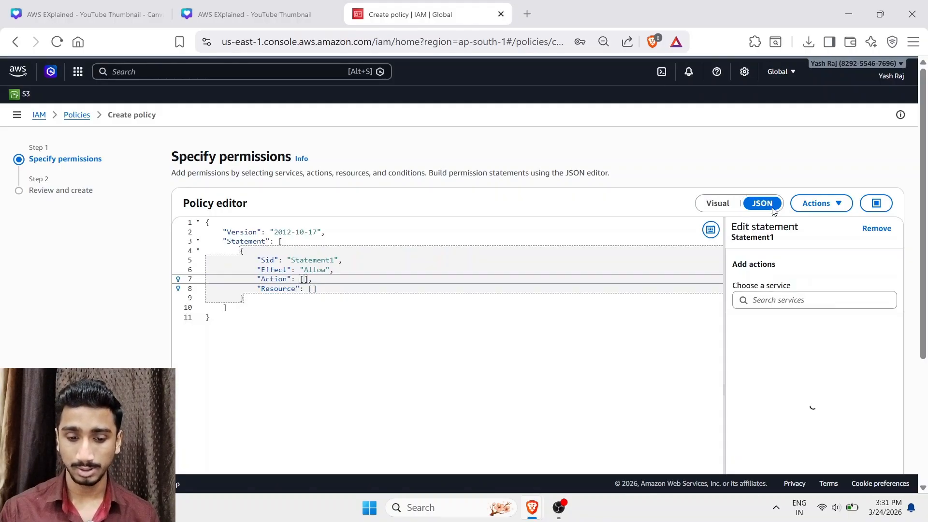
pyautogui.click(726, 206)
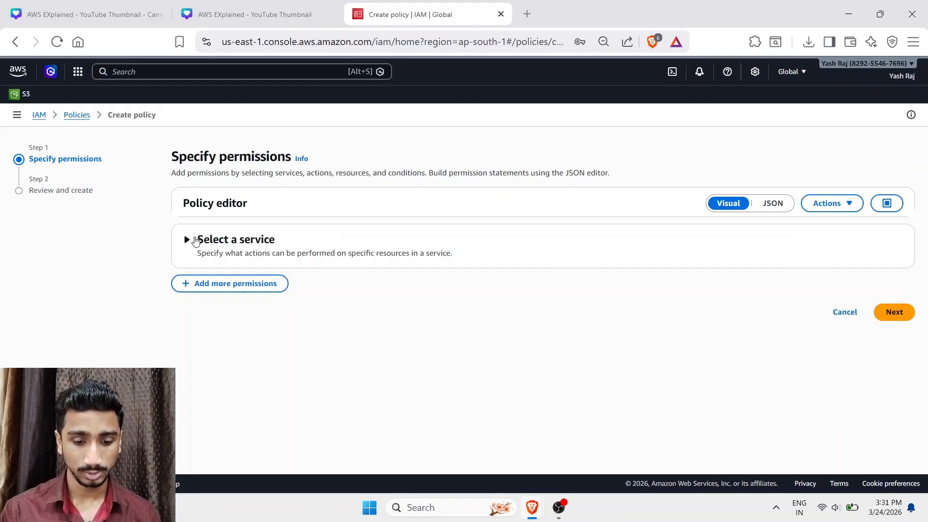
pyautogui.click(194, 242)
pyautogui.click(262, 289)
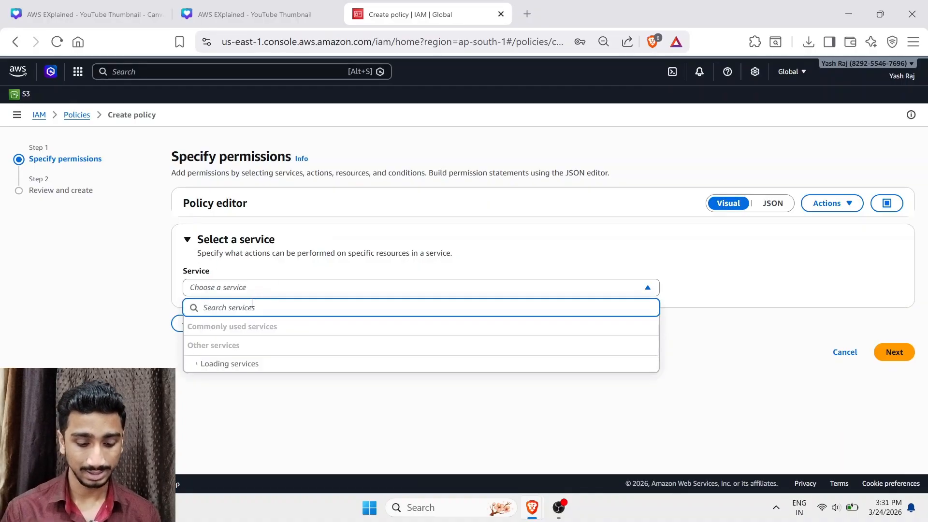
pyautogui.write('ec2')
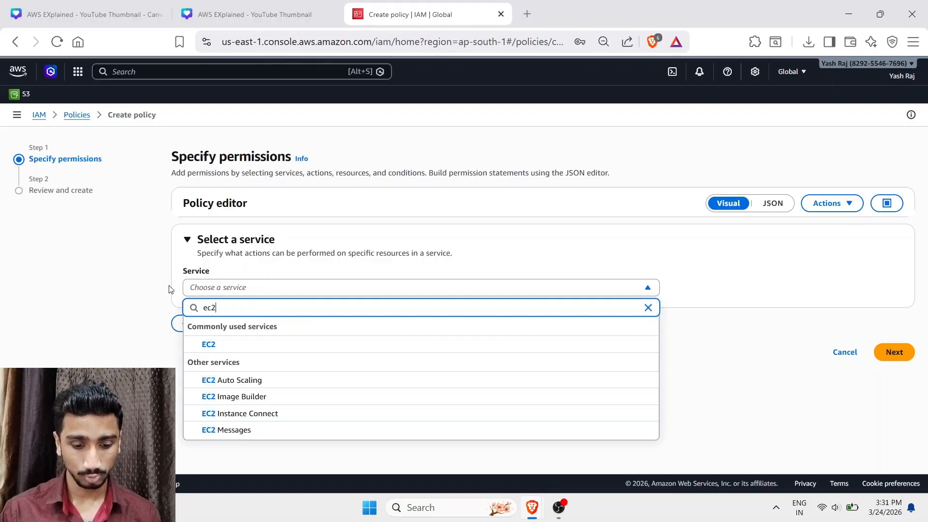
pyautogui.click(226, 345)
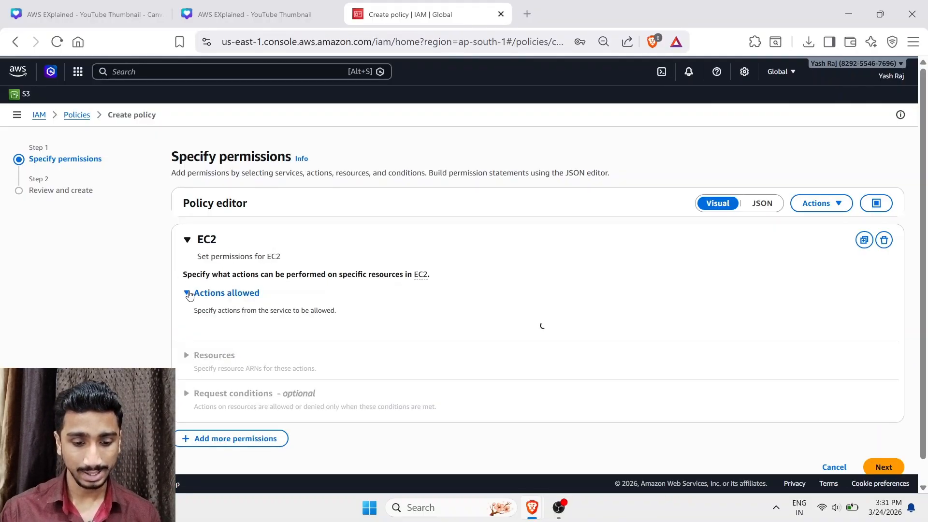
# - Allow all EC2 actions (ec2:*) in the policy
pyautogui.click(186, 293)
pyautogui.click(187, 292)
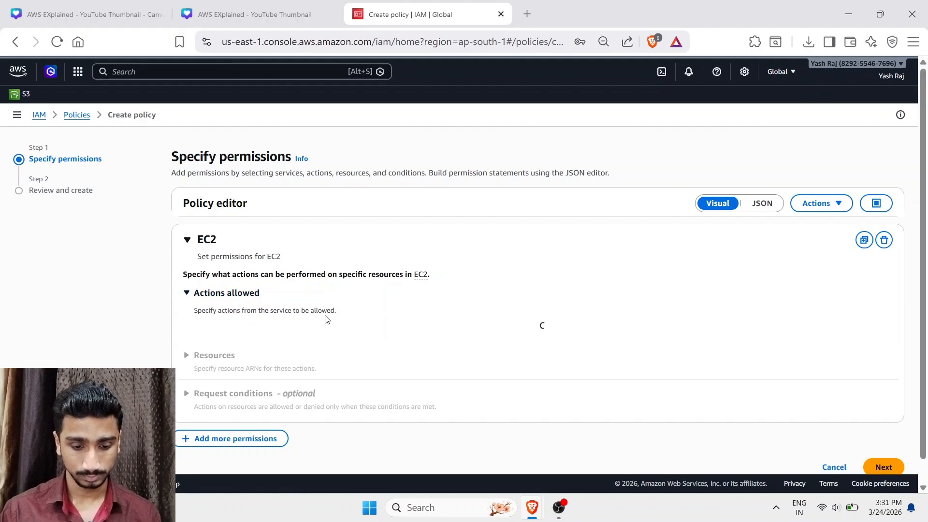
pyautogui.scroll(-1, 323, 319)
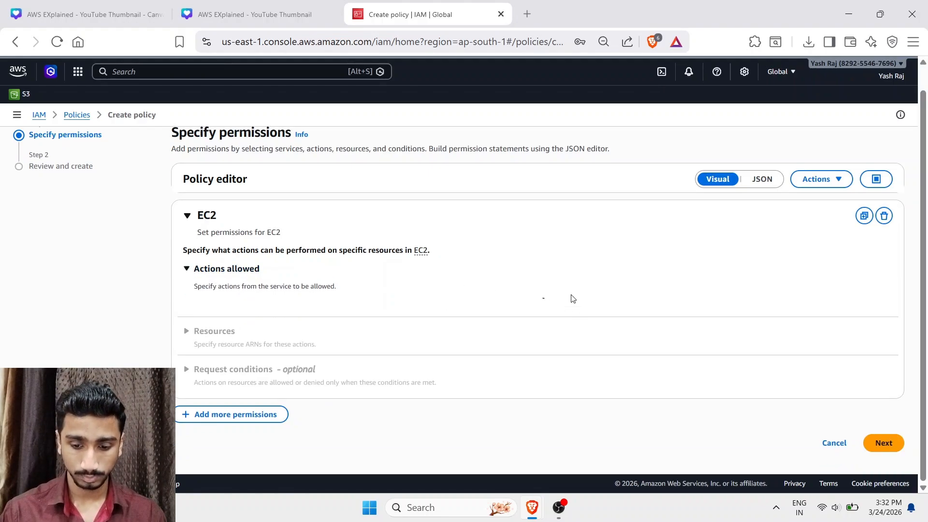
pyautogui.scroll(-3, 271, 332)
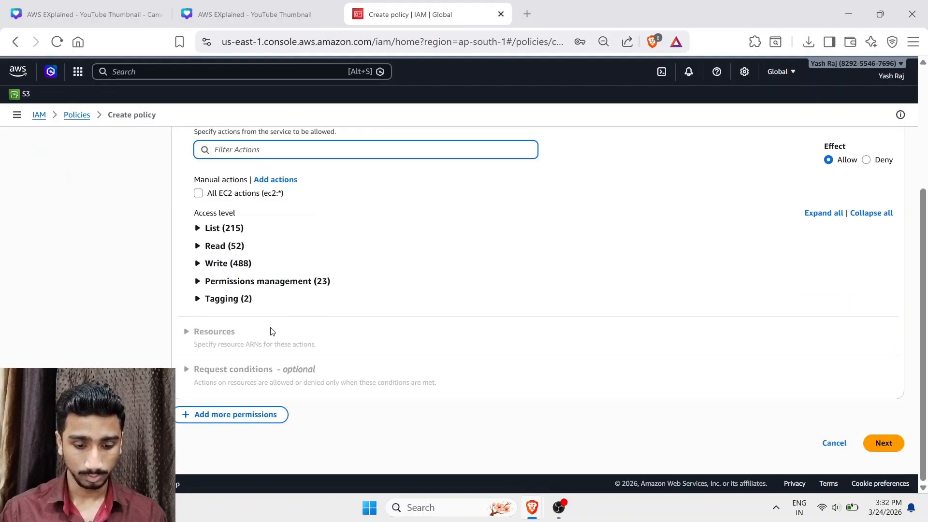
pyautogui.scroll(4, 232, 317)
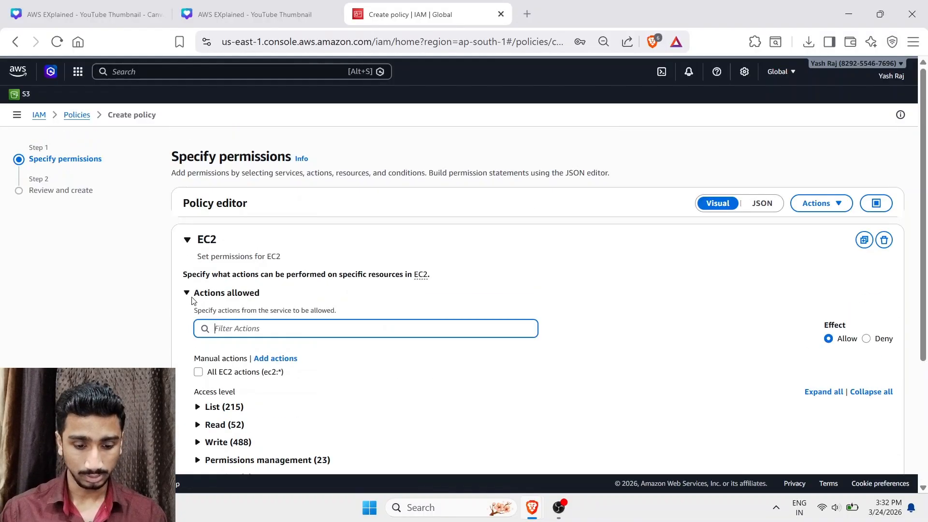
pyautogui.click(203, 375)
pyautogui.click(198, 374)
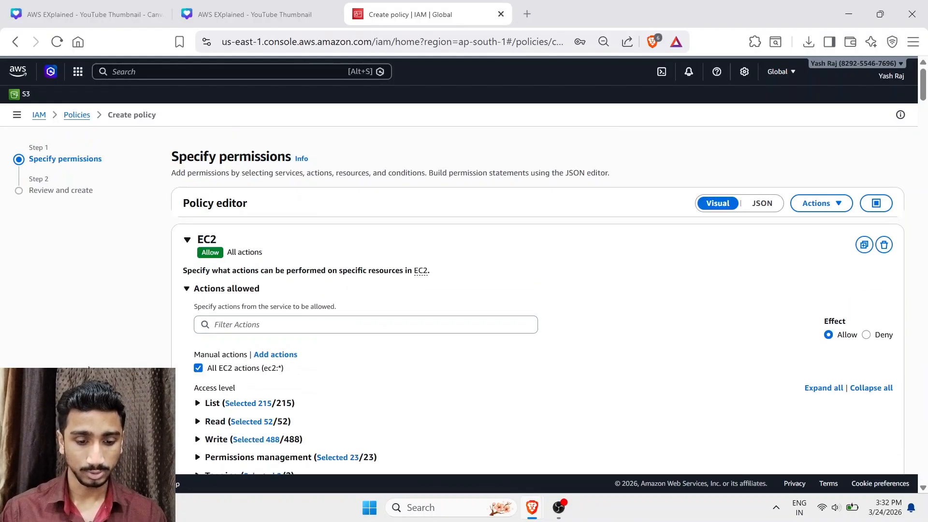
# - Examine the dependent permissions, the specific resource types and the optional request conditions of the EC2 statement
pyautogui.scroll(-4, 121, 355)
pyautogui.scroll(-15, 167, 247)
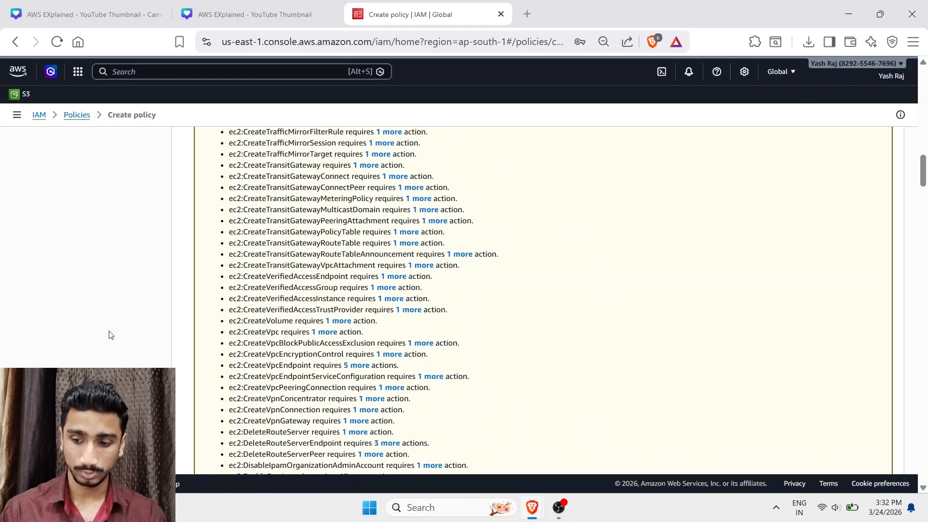
pyautogui.moveTo(924, 261); pyautogui.dragTo(924, 472)
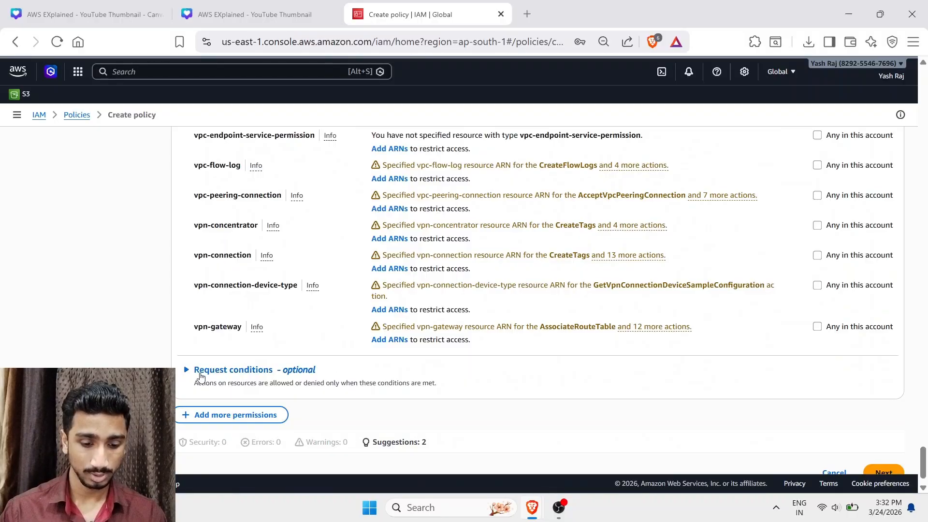
pyautogui.click(188, 370)
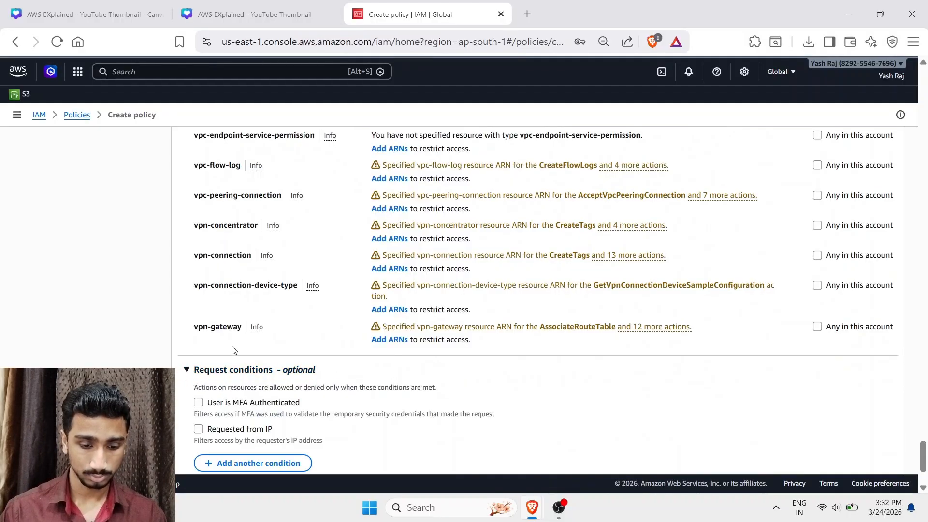
pyautogui.scroll(-2, 192, 342)
pyautogui.scroll(6, 186, 311)
pyautogui.scroll(-6, 554, 276)
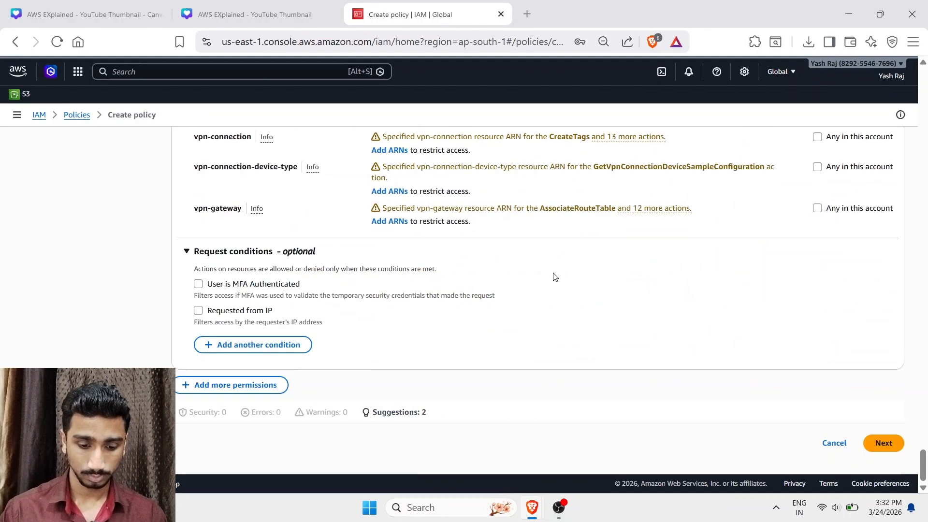
pyautogui.scroll(10, 391, 253)
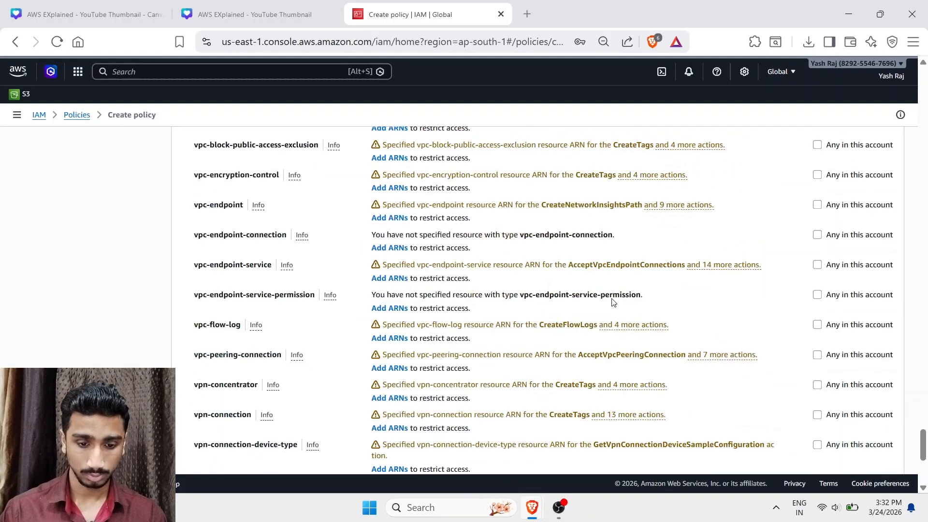
pyautogui.scroll(-10, 340, 240)
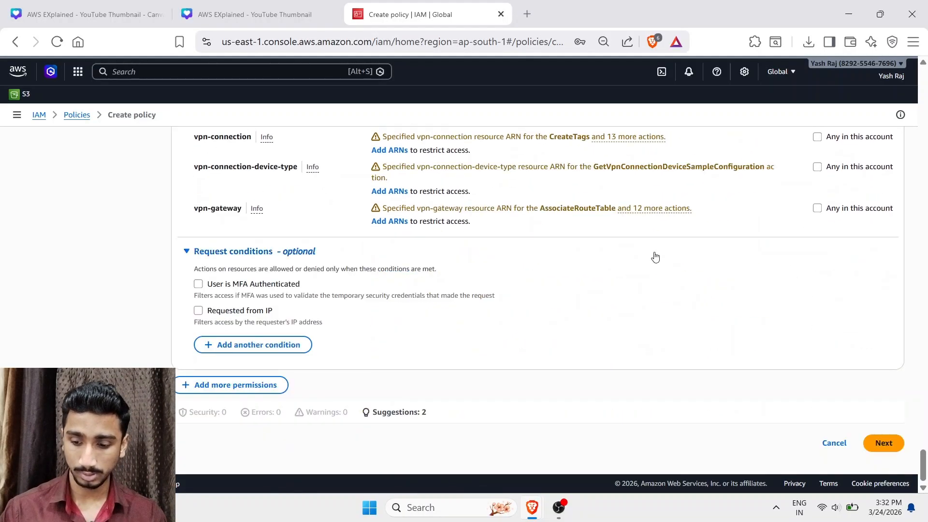
pyautogui.click(884, 443)
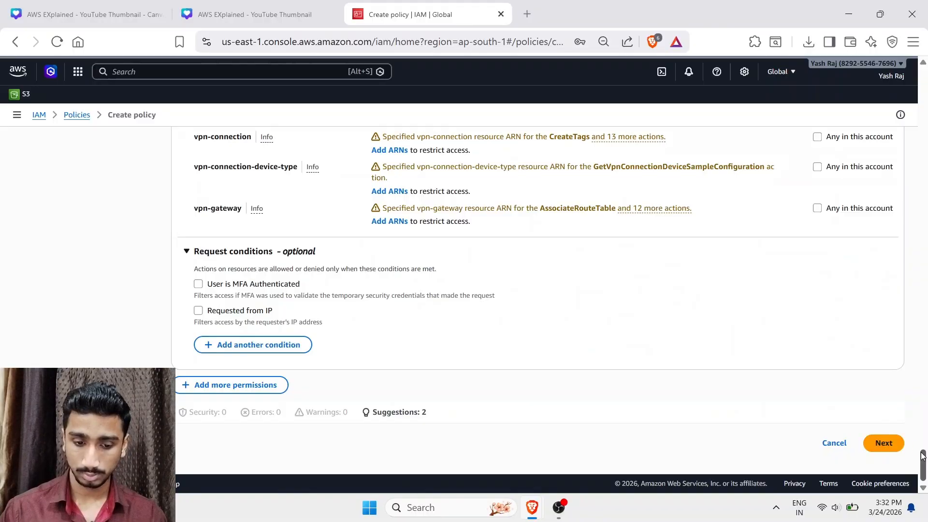
# - Expand and examine the individual EC2 actions under the Permissions management and Read access levels
pyautogui.scroll(5, 358, 328)
pyautogui.scroll(-3, 358, 327)
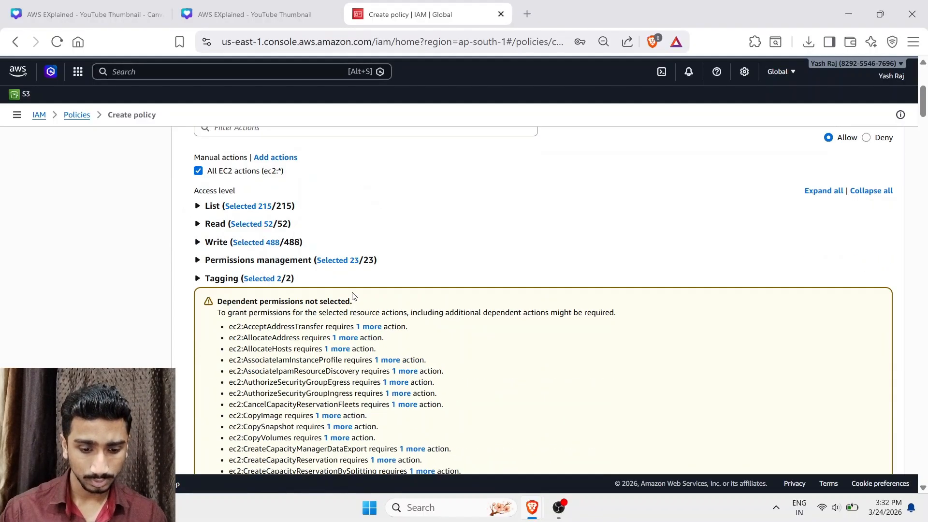
pyautogui.click(197, 260)
pyautogui.scroll(-5, 205, 288)
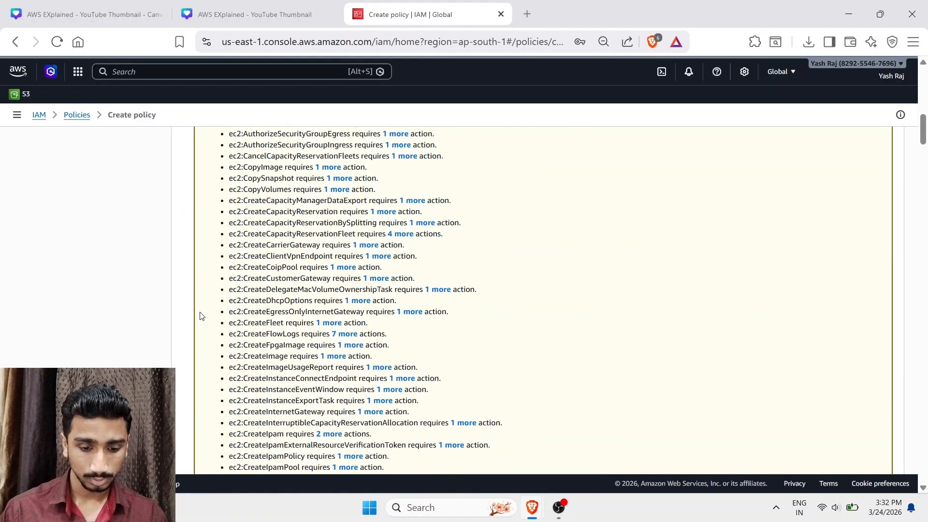
pyautogui.scroll(6, 205, 295)
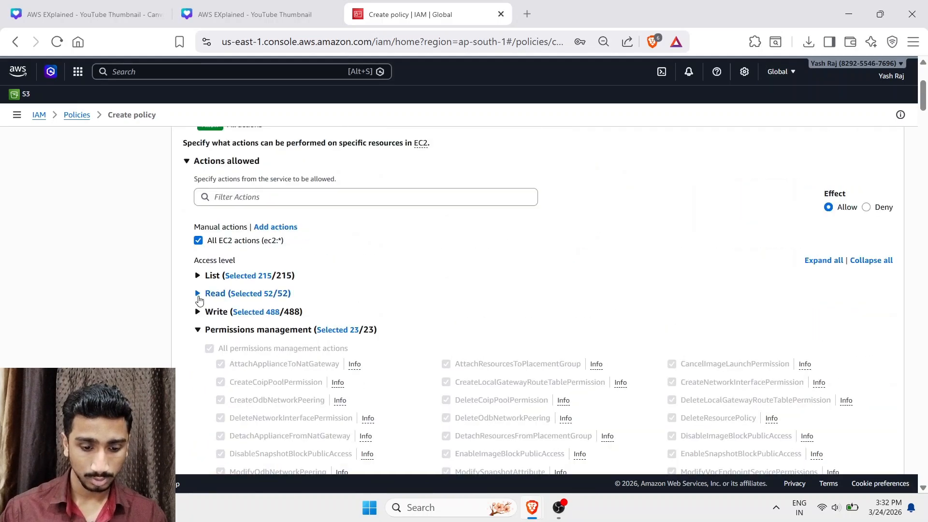
pyautogui.click(199, 293)
# - Apply the EC2 permissions to all resources and continue to the policy's review stage
pyautogui.scroll(-10, 280, 310)
pyautogui.scroll(-12, 280, 309)
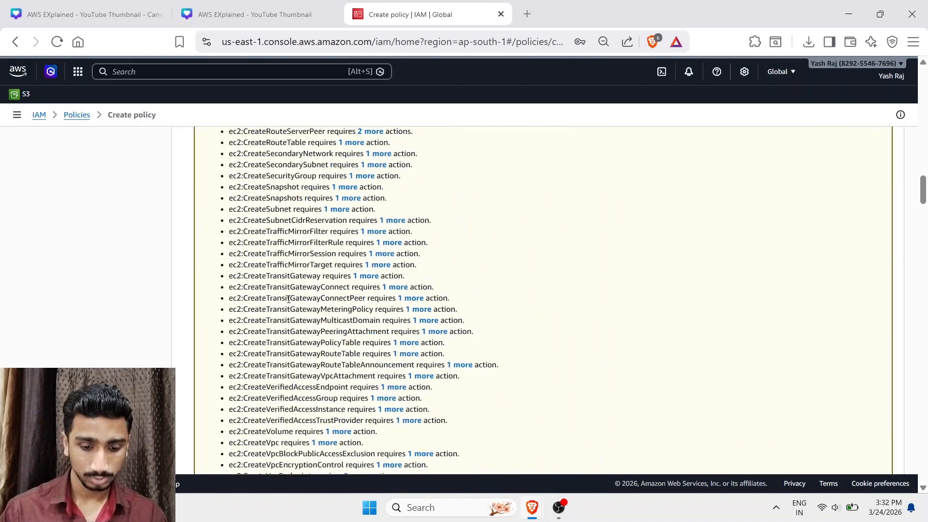
pyautogui.scroll(2, 169, 267)
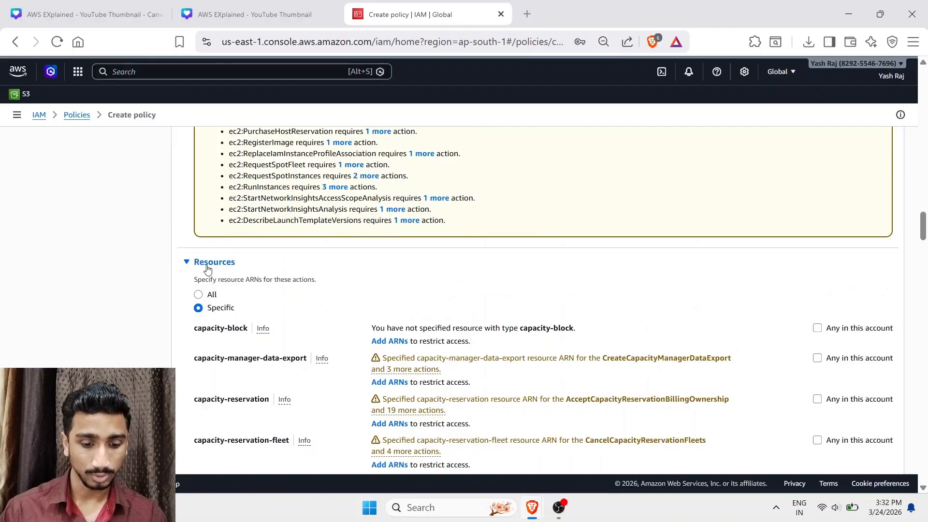
pyautogui.click(200, 296)
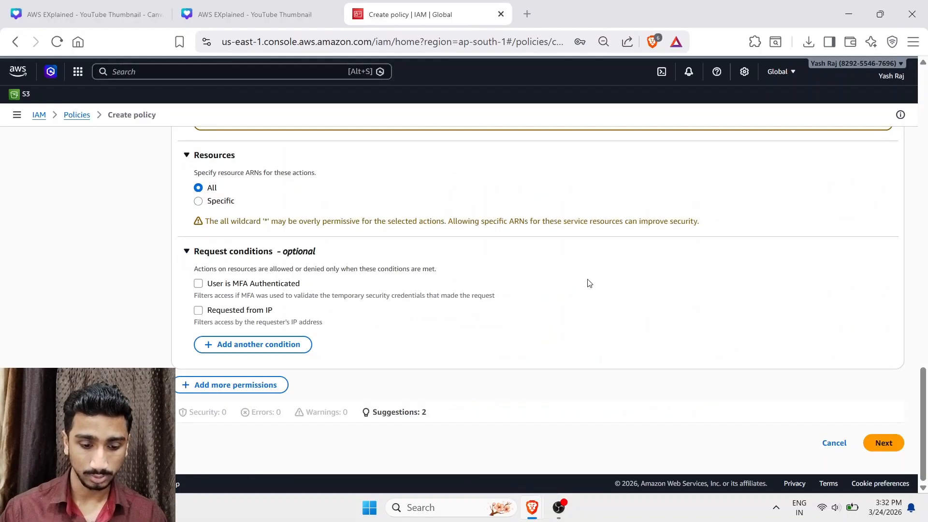
pyautogui.scroll(5, 507, 283)
pyautogui.scroll(-5, 422, 283)
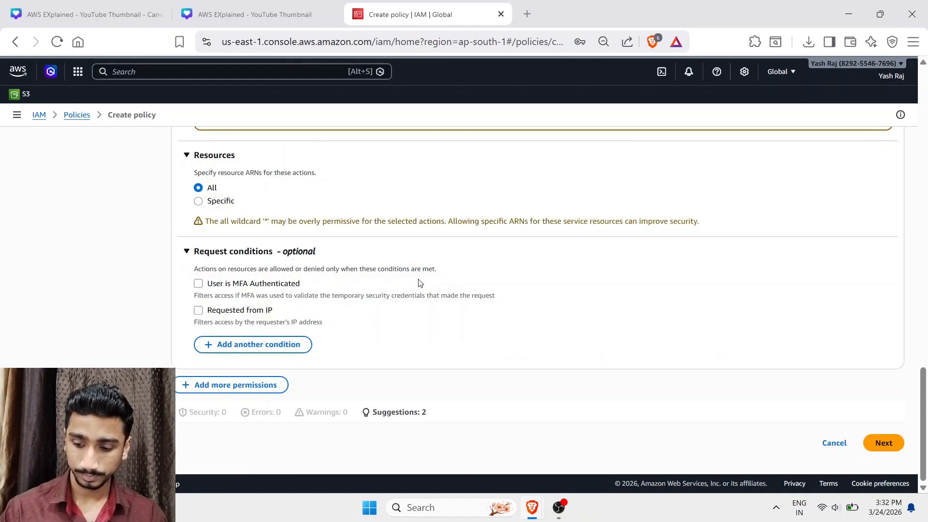
pyautogui.click(884, 443)
# - Try to create the policy under the name EC2, and extend its name to EC2Policy
pyautogui.scroll(-2, 279, 229)
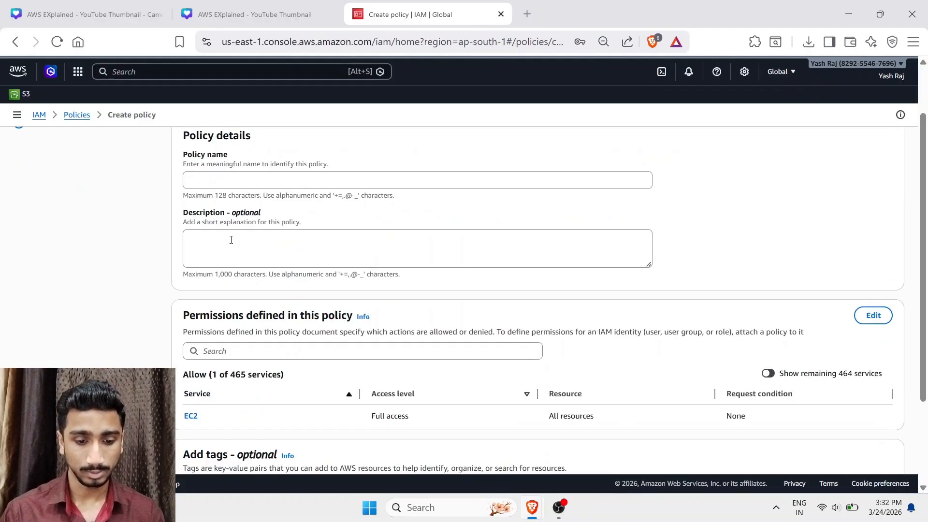
pyautogui.click(230, 238)
pyautogui.rightClick(231, 238)
pyautogui.click(225, 181)
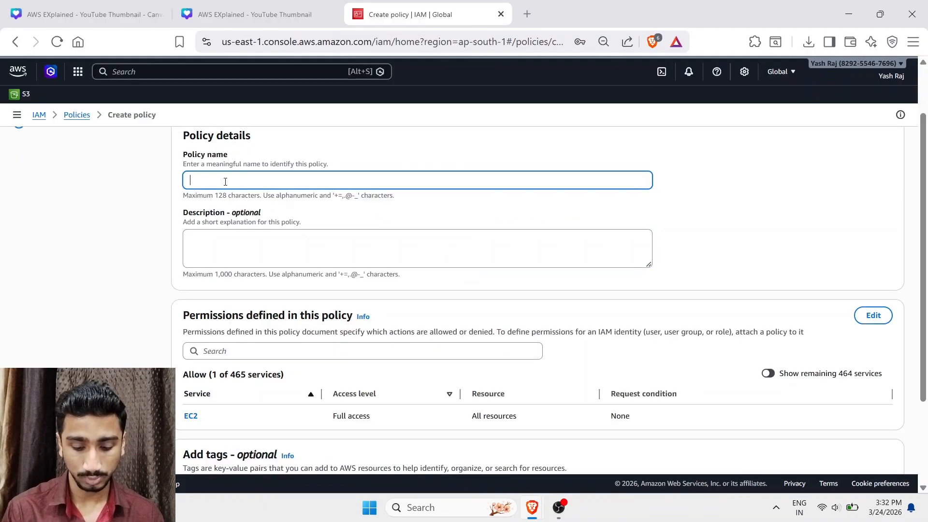
pyautogui.write('Ec')
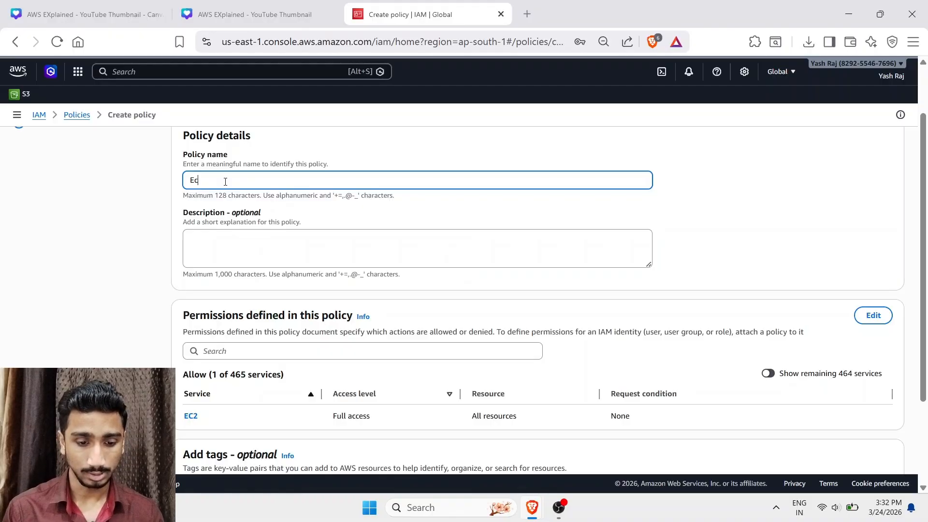
pyautogui.write('2')
pyautogui.press('Return')
pyautogui.press('BackSpace')
pyautogui.press('BackSpace')
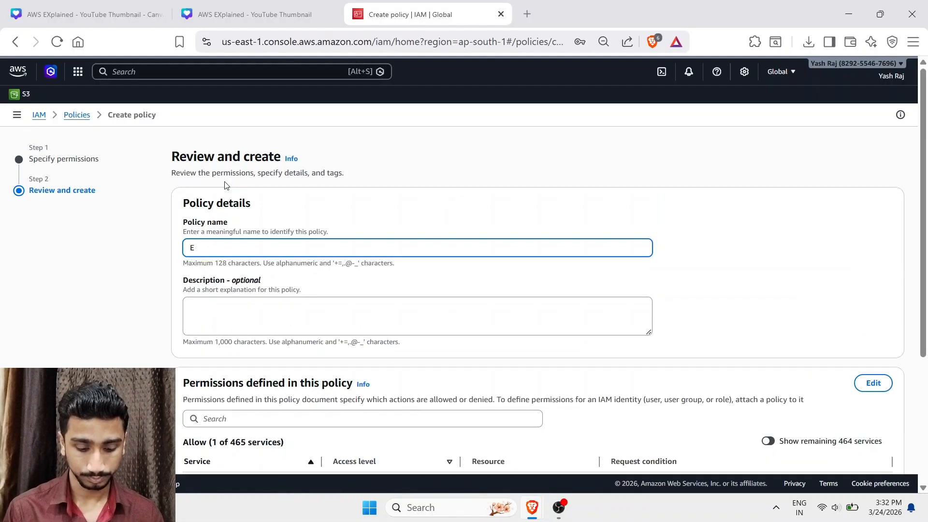
pyautogui.press('BackSpace')
pyautogui.press('Return')
pyautogui.write('EC2')
pyautogui.press('Return')
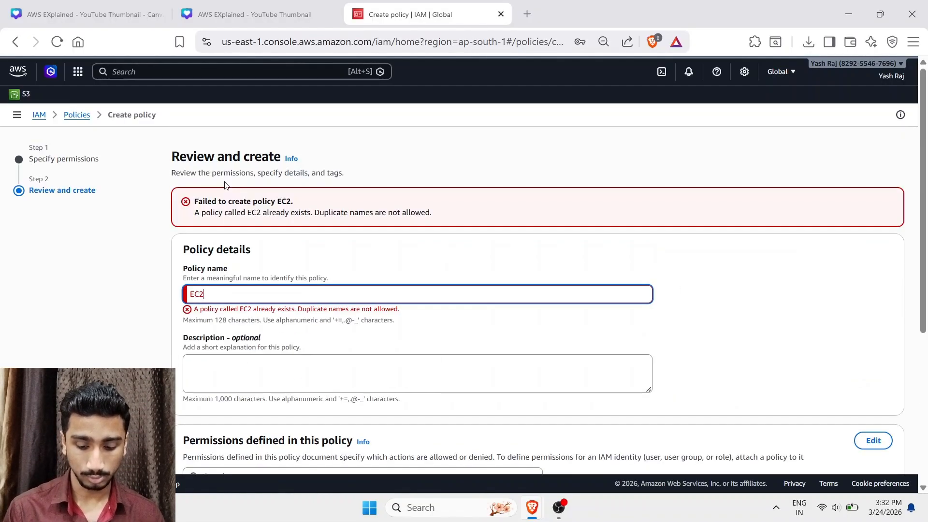
pyautogui.write('Policy')
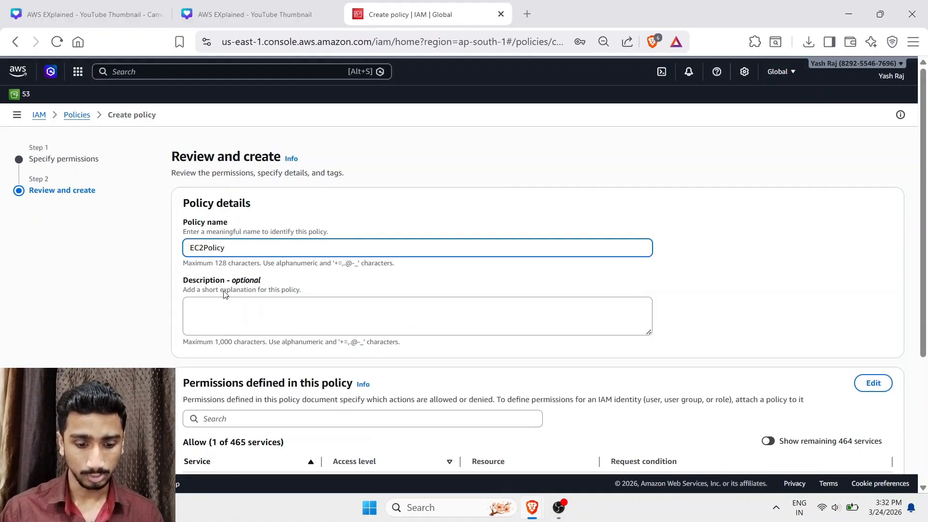
# - Enter "all user have ec2 full access." as the description of EC2Policy
pyautogui.click(221, 321)
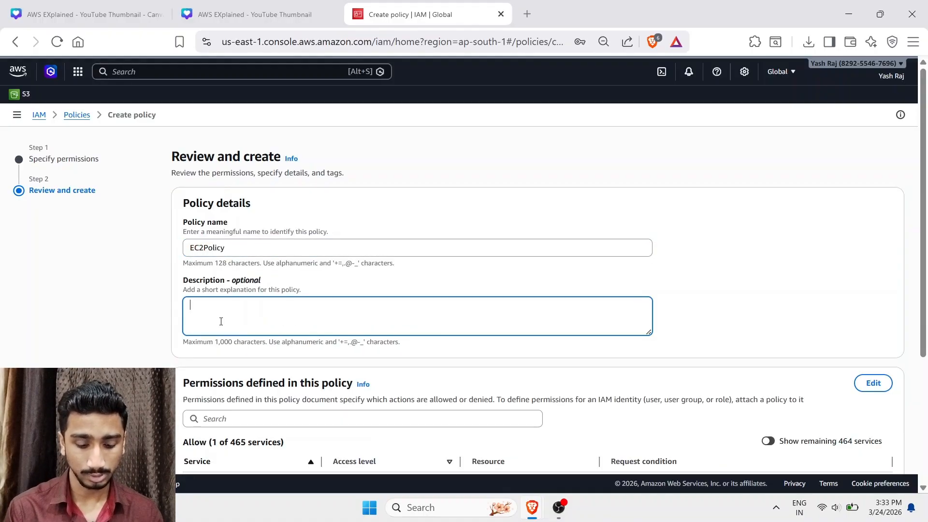
pyautogui.write('all user')
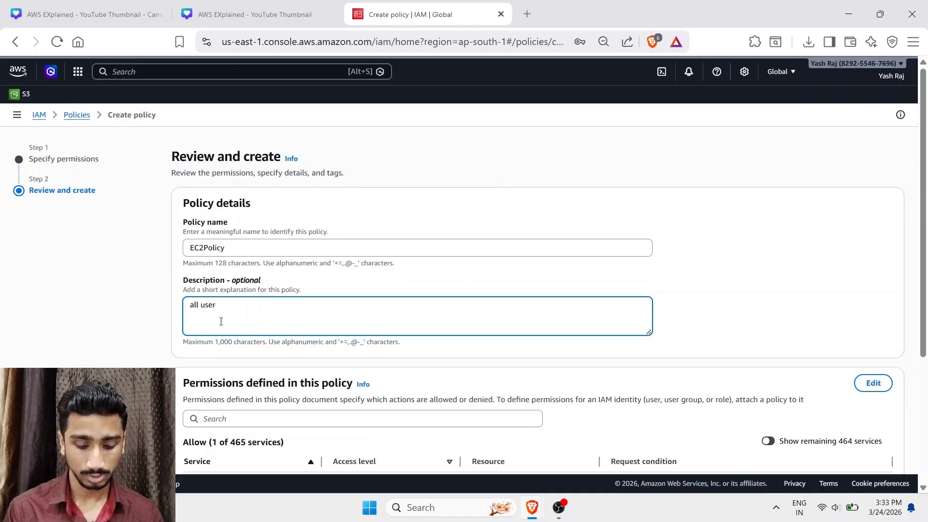
pyautogui.write(' have ec2 ')
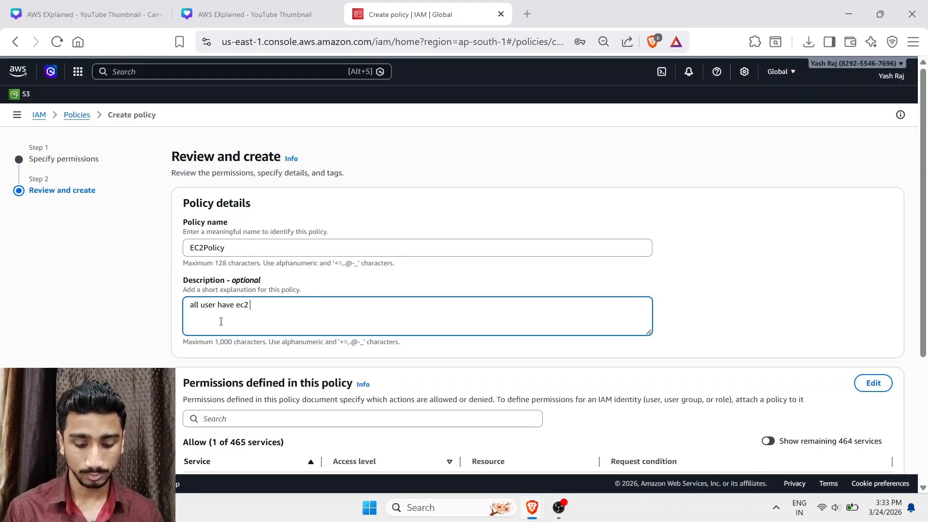
pyautogui.write('full ac')
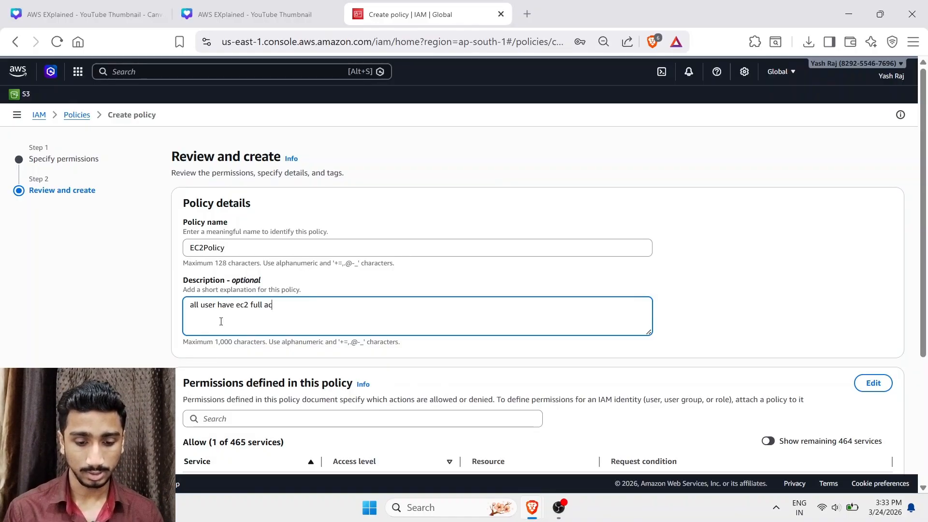
pyautogui.write('cess.')
# - Review the permissions defined for EC2Policy and create the policy
pyautogui.scroll(-4, 221, 323)
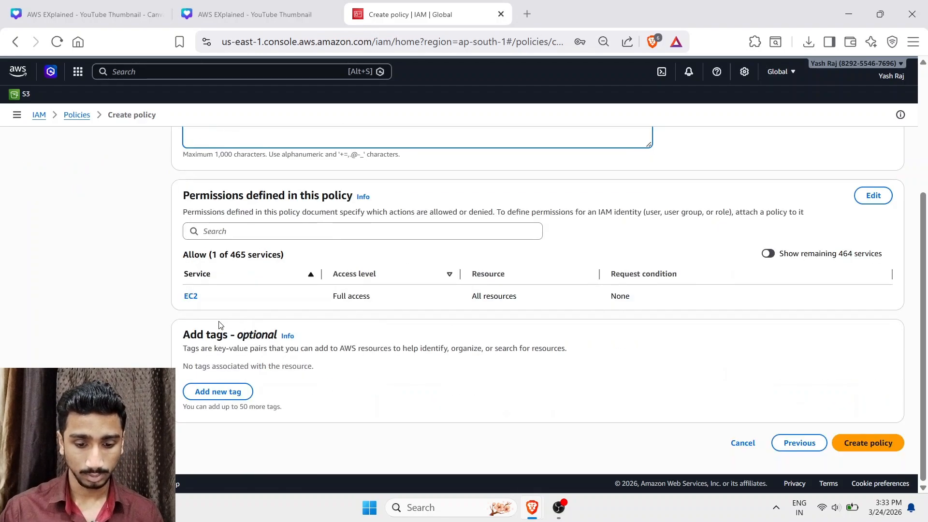
pyautogui.scroll(3, 230, 316)
pyautogui.scroll(-1, 230, 317)
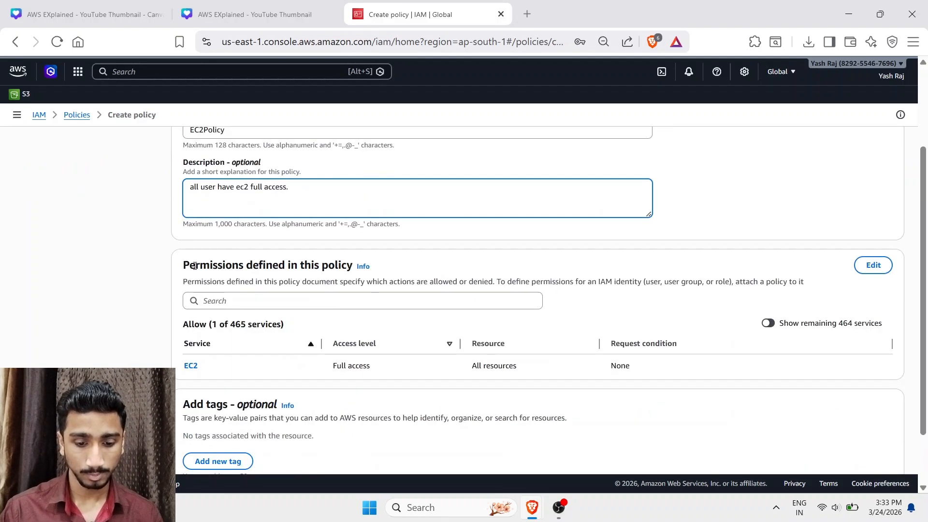
pyautogui.moveTo(182, 265); pyautogui.dragTo(313, 268)
pyautogui.click(568, 396)
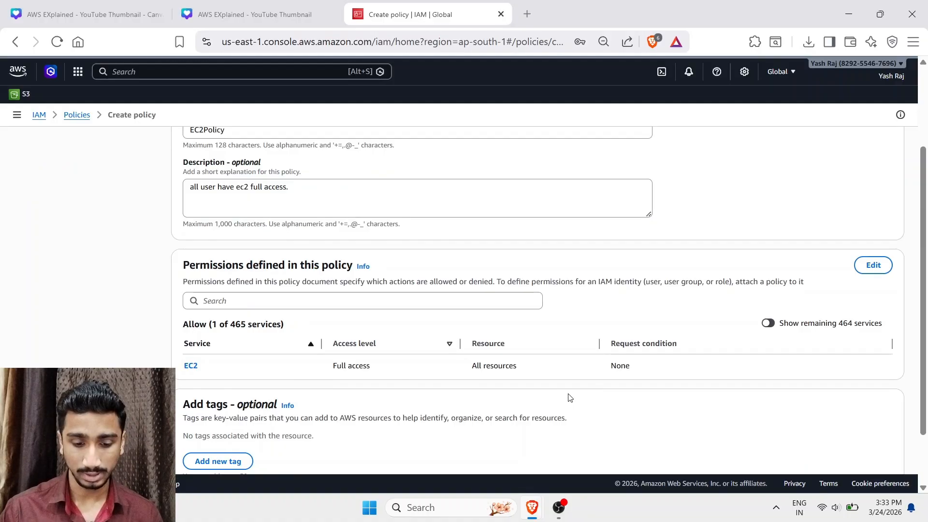
pyautogui.scroll(-2, 553, 381)
pyautogui.click(866, 444)
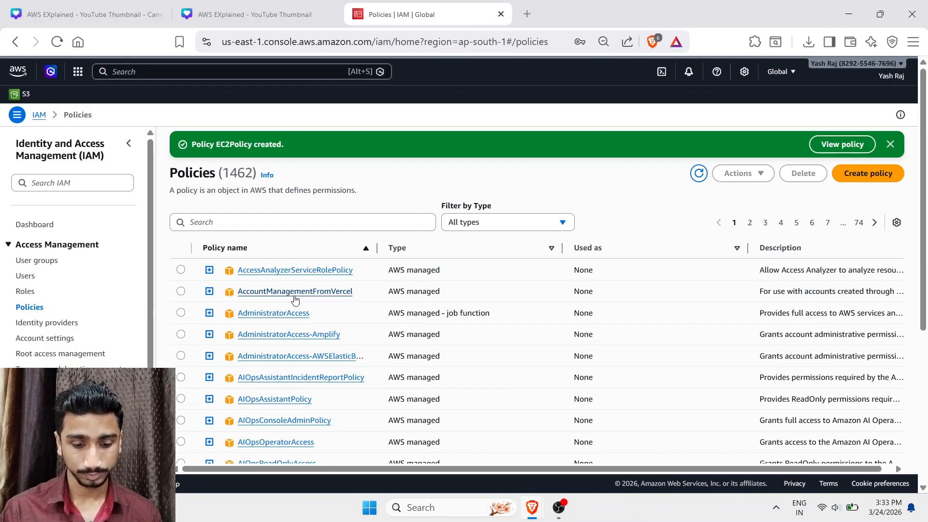
# - Filter the policies by the Customer managed type and check the description of EC2Policy
pyautogui.scroll(-5, 294, 297)
pyautogui.scroll(5, 293, 298)
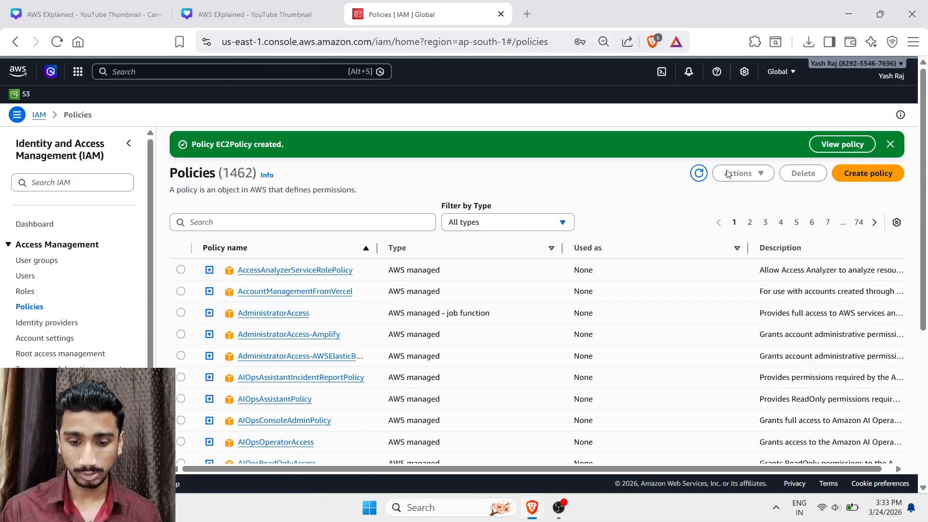
pyautogui.click(493, 226)
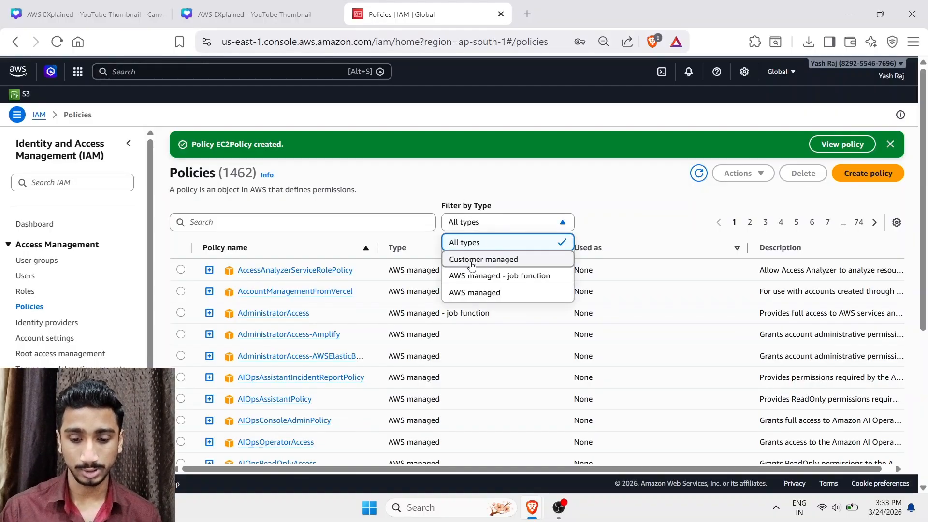
pyautogui.click(494, 265)
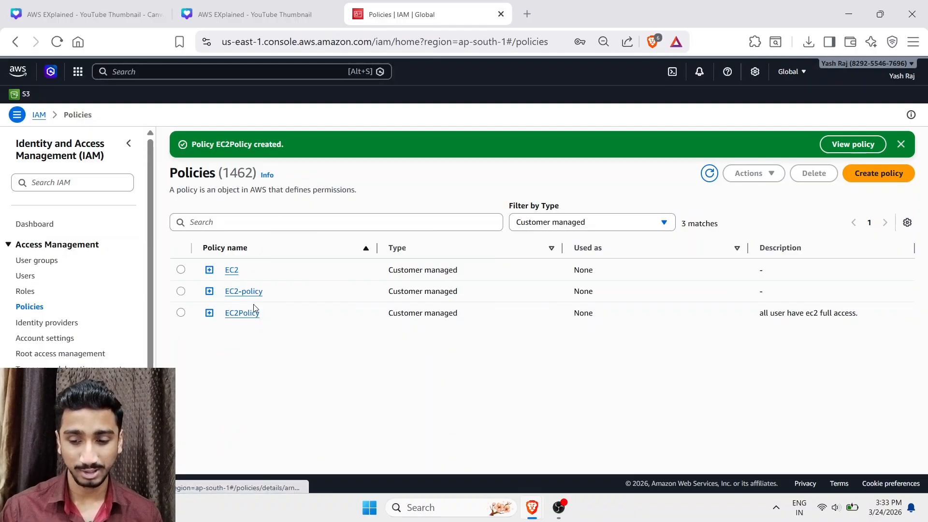
pyautogui.moveTo(759, 313); pyautogui.dragTo(870, 312)
pyautogui.click(761, 325)
pyautogui.moveTo(760, 324); pyautogui.dragTo(859, 321)
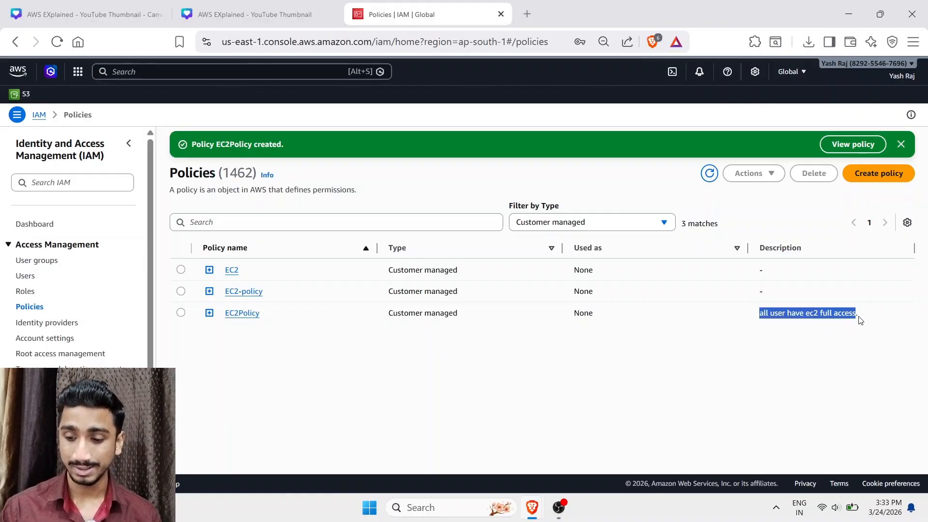
pyautogui.click(860, 320)
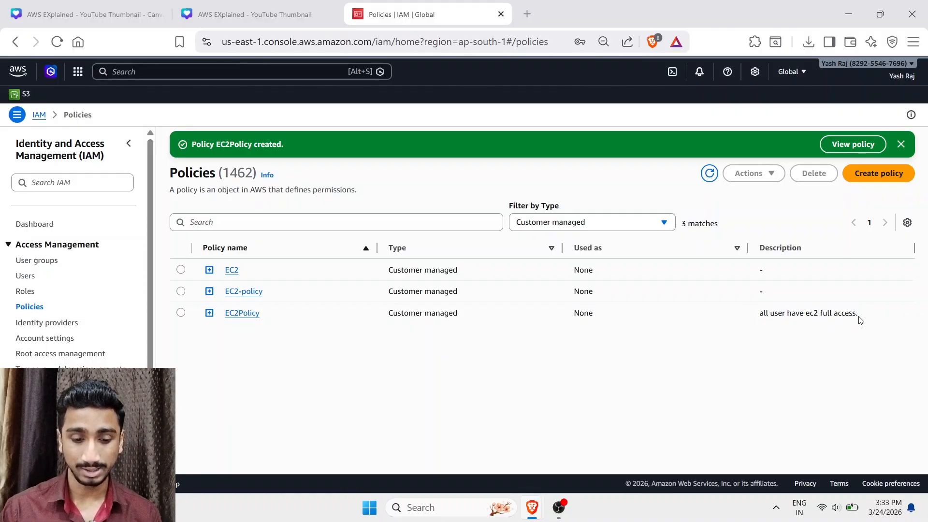
# - Start attaching EC2Policy and filter the IAM entities to show only IAM users
pyautogui.click(181, 313)
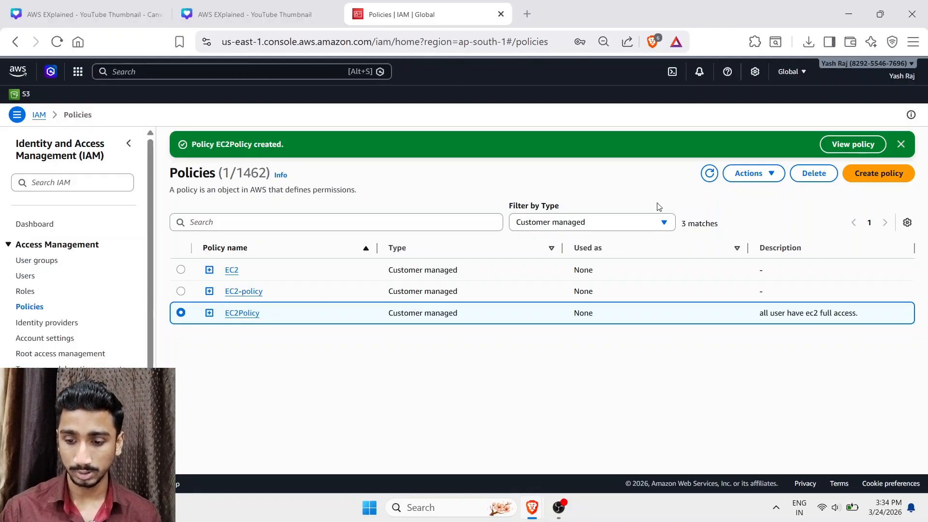
pyautogui.click(737, 173)
pyautogui.click(744, 192)
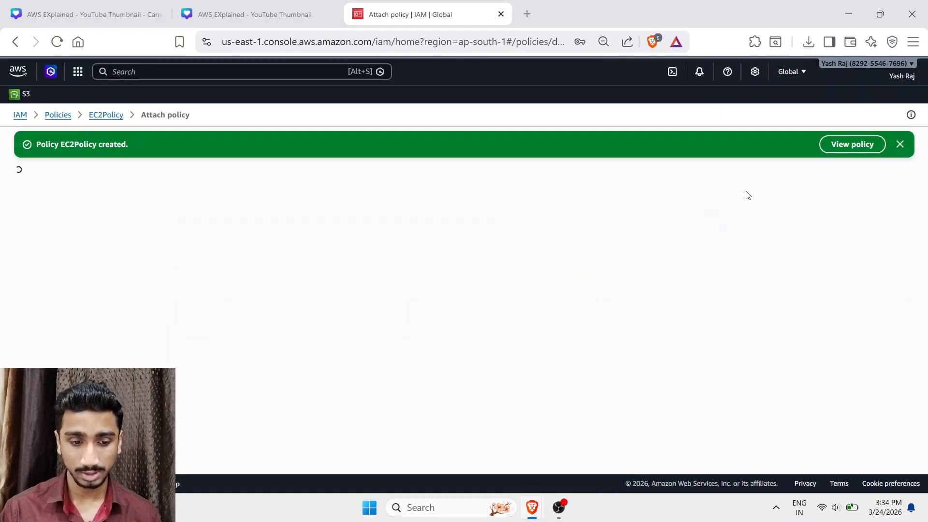
pyautogui.click(104, 267)
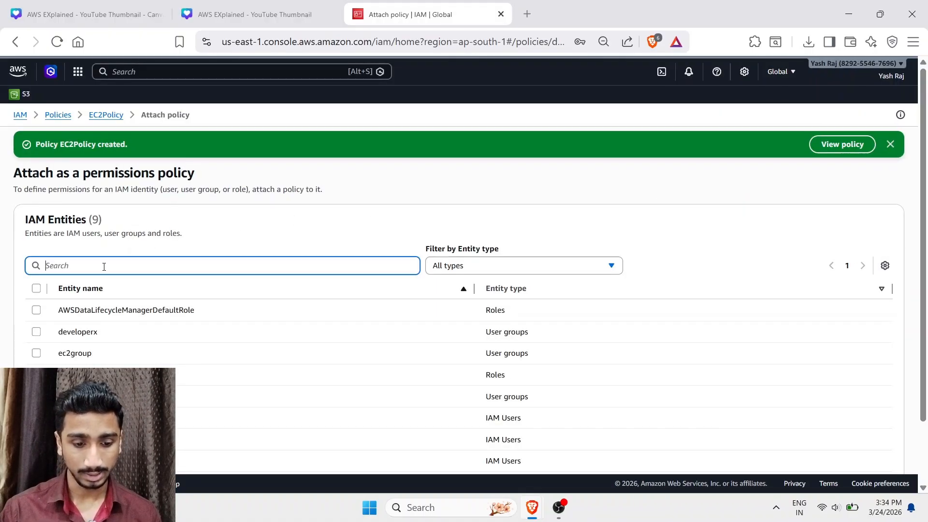
pyautogui.click(530, 266)
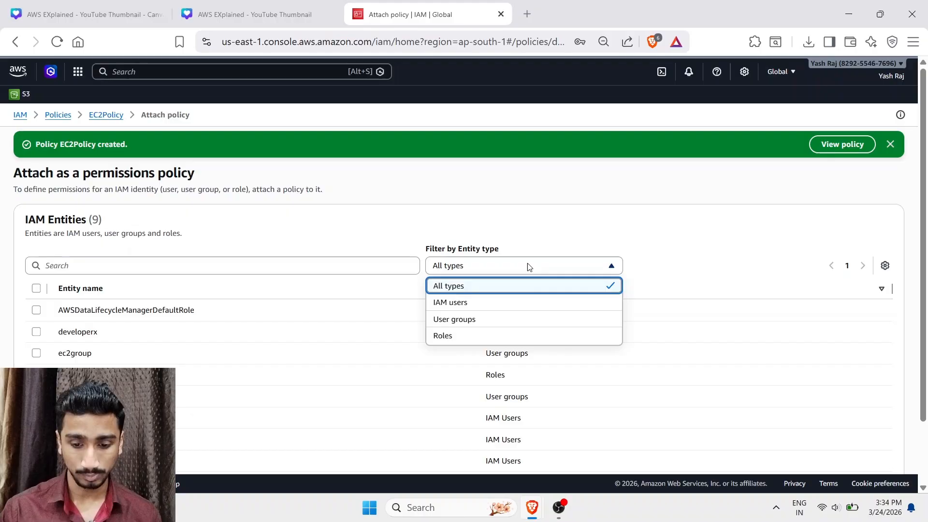
pyautogui.click(475, 299)
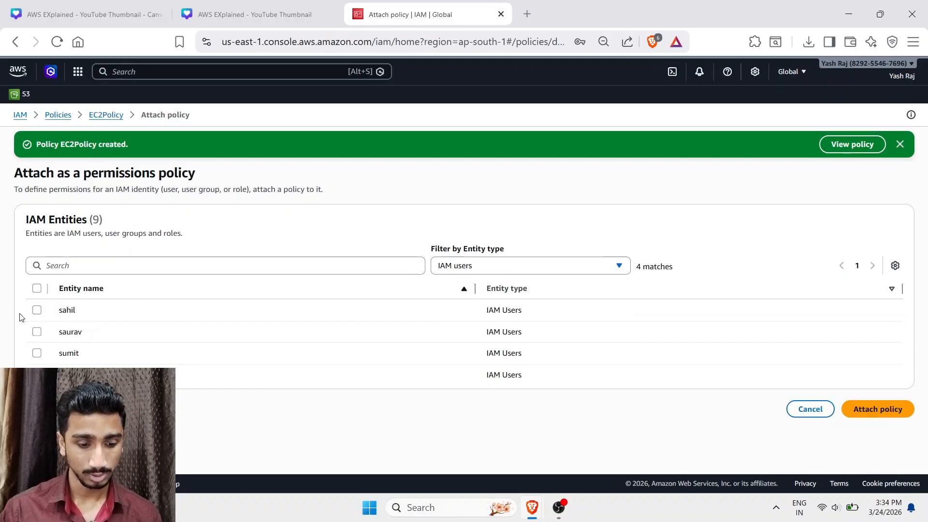
# - Attach EC2Policy to the first three IAM users in the list
pyautogui.click(37, 310)
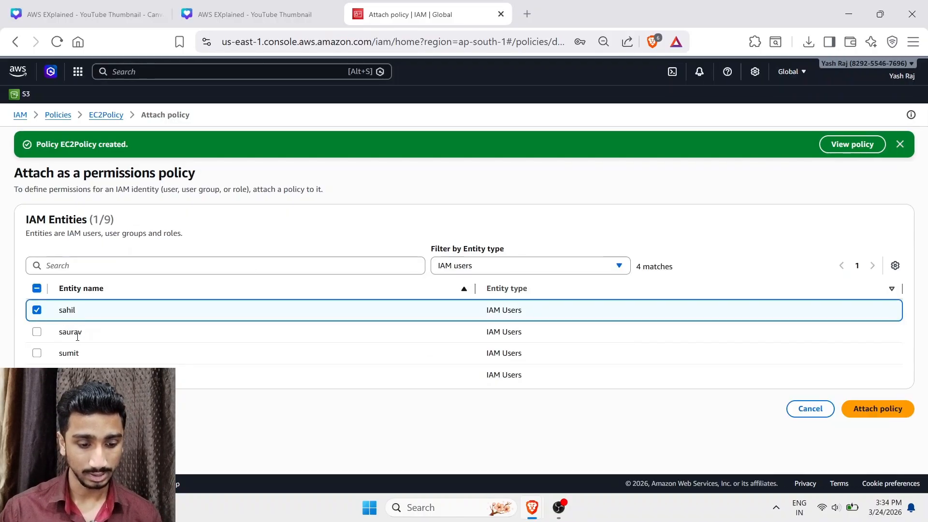
pyautogui.click(37, 332)
pyautogui.click(37, 353)
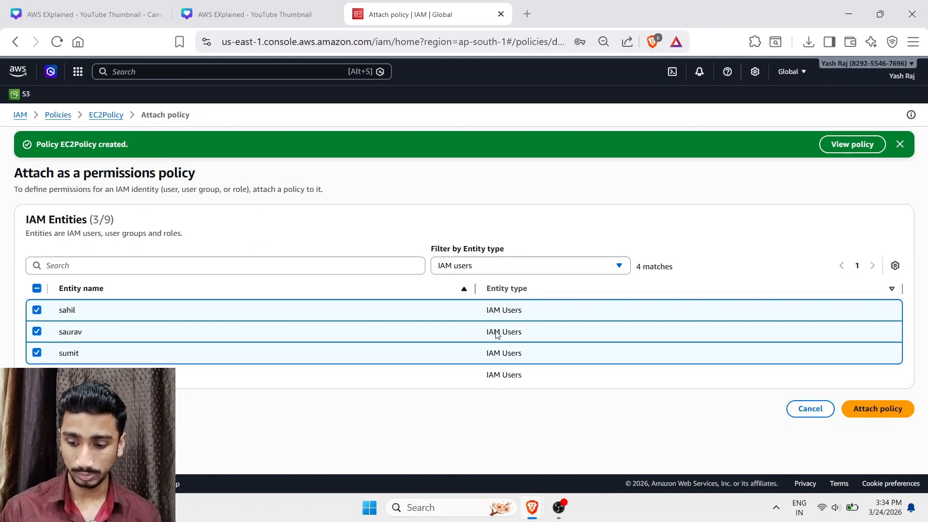
pyautogui.click(867, 409)
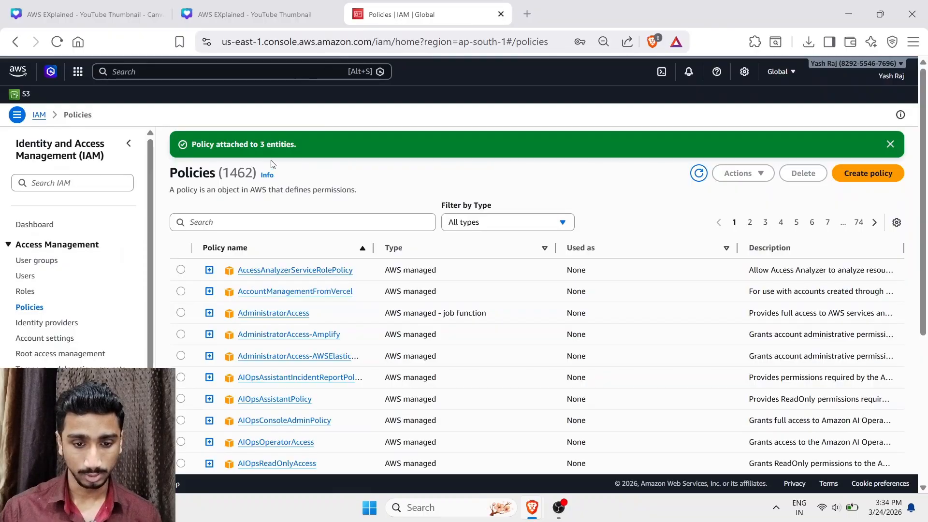
# - Glance at the hands-on topics slide, and examine the permissions policies attached to the third IAM user in the users list
pyautogui.hotkey('ctrl', 'shift', 'Tab')
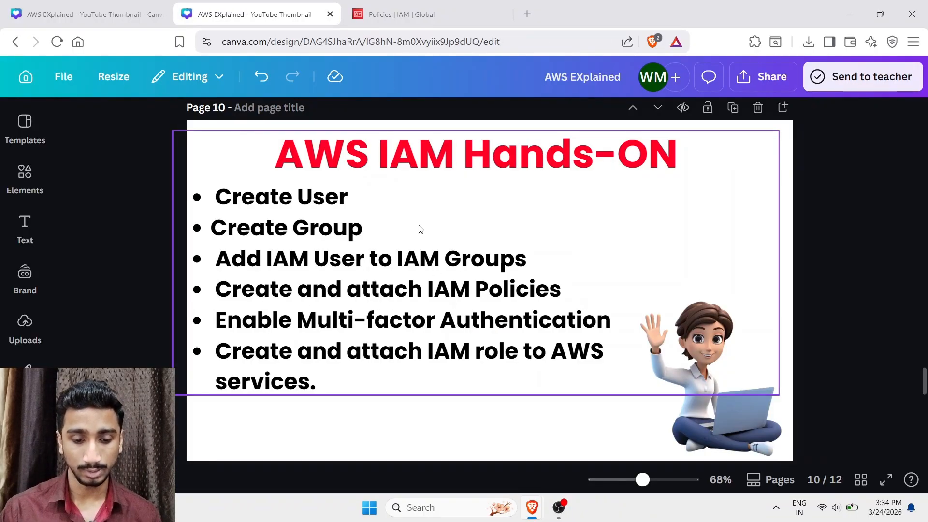
pyautogui.hotkey('ctrl', 'Tab')
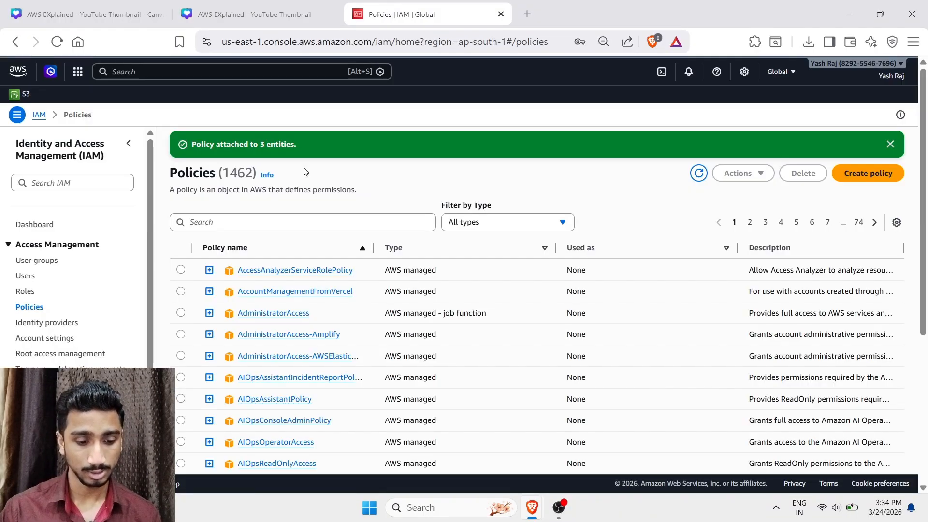
pyautogui.click(29, 277)
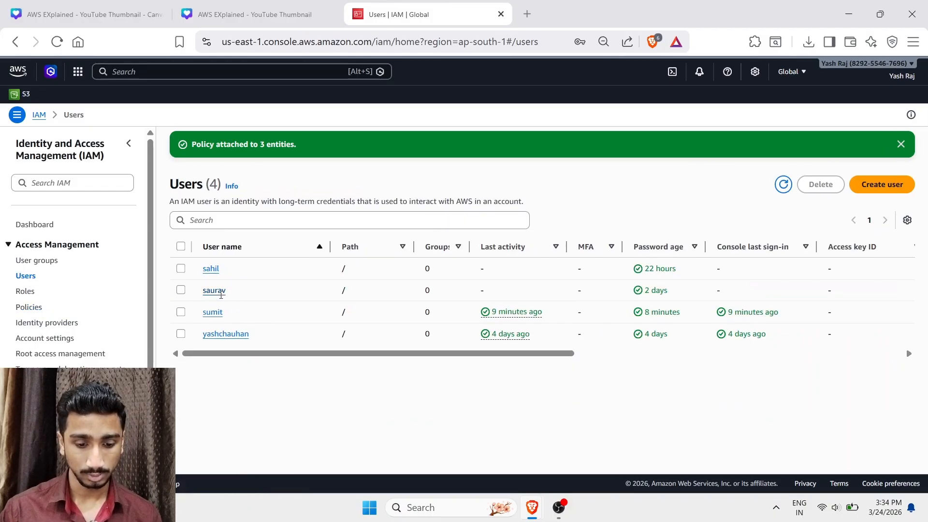
pyautogui.click(216, 312)
pyautogui.scroll(-1, 287, 277)
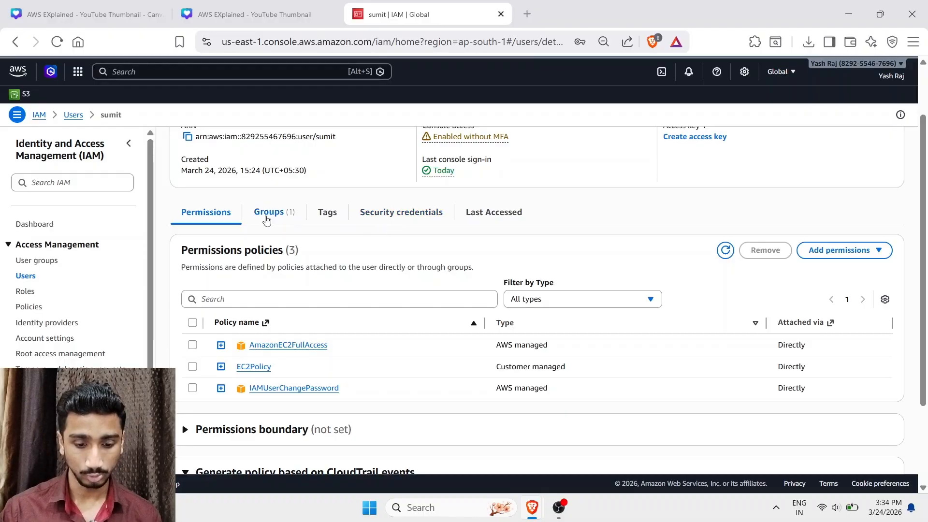
pyautogui.click(274, 212)
pyautogui.click(201, 286)
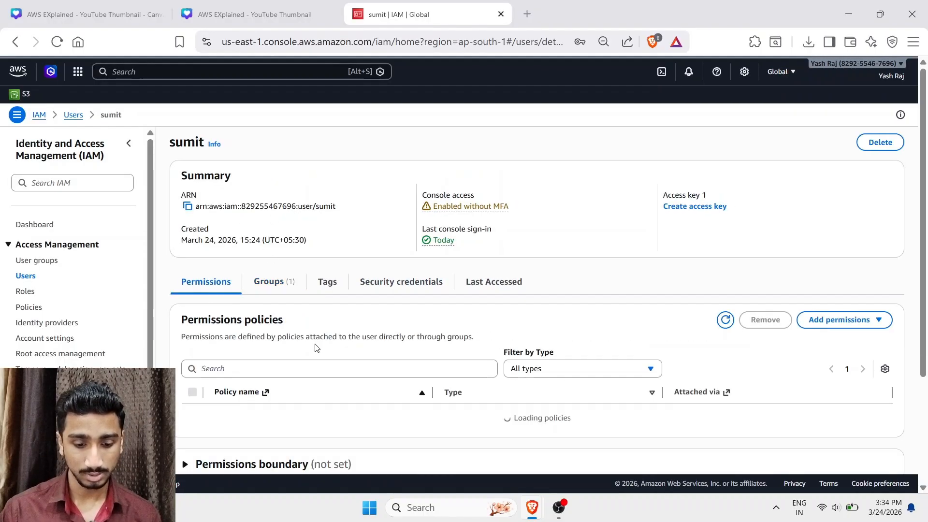
pyautogui.scroll(-1, 283, 377)
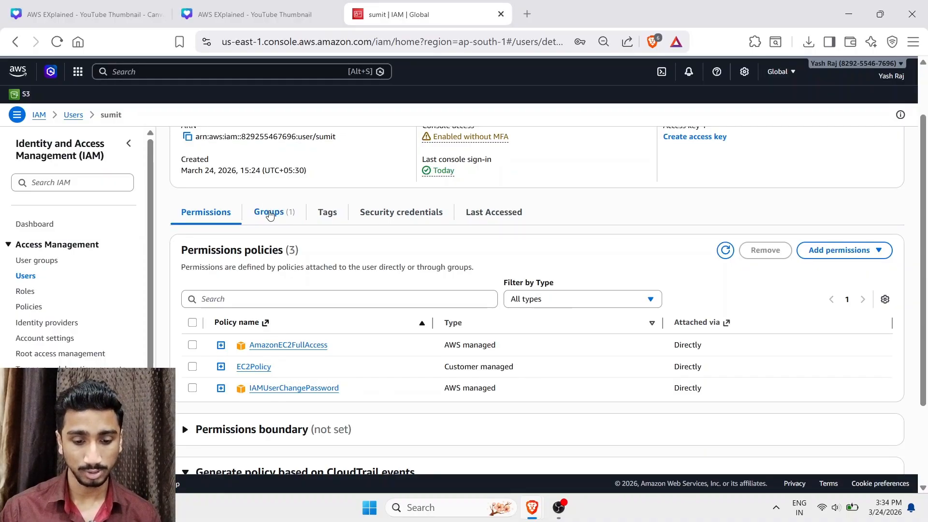
# - Examine the user's security credentials, including console sign-in, MFA and access keys, and revisit the user's groups and permissions
pyautogui.click(270, 213)
pyautogui.click(400, 289)
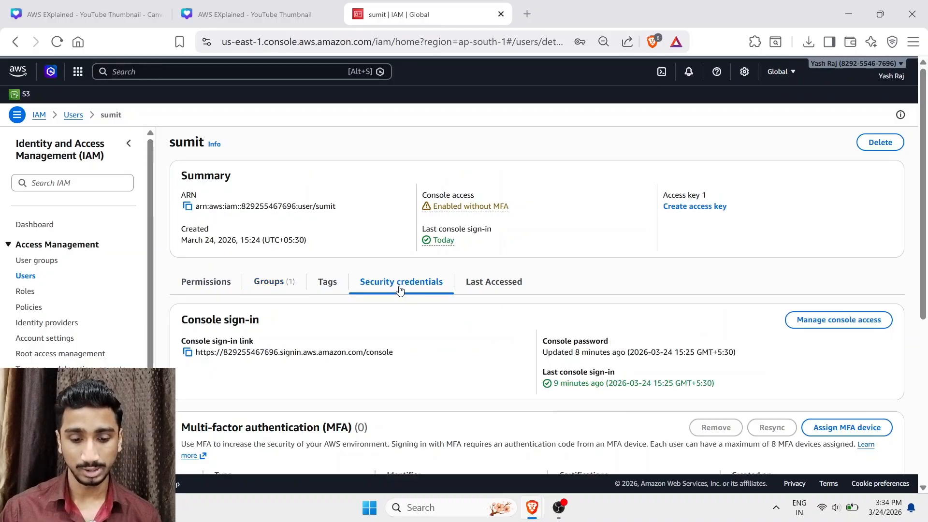
pyautogui.scroll(-4, 348, 274)
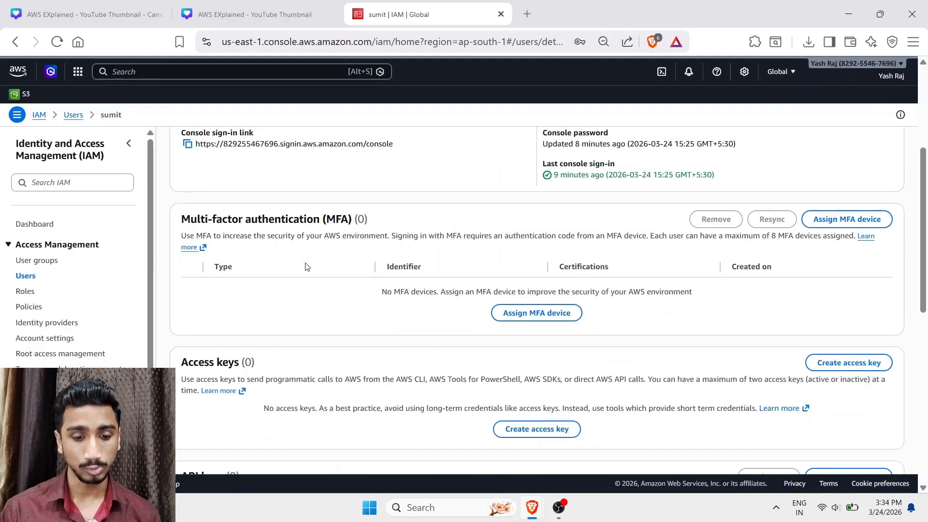
pyautogui.scroll(3, 285, 293)
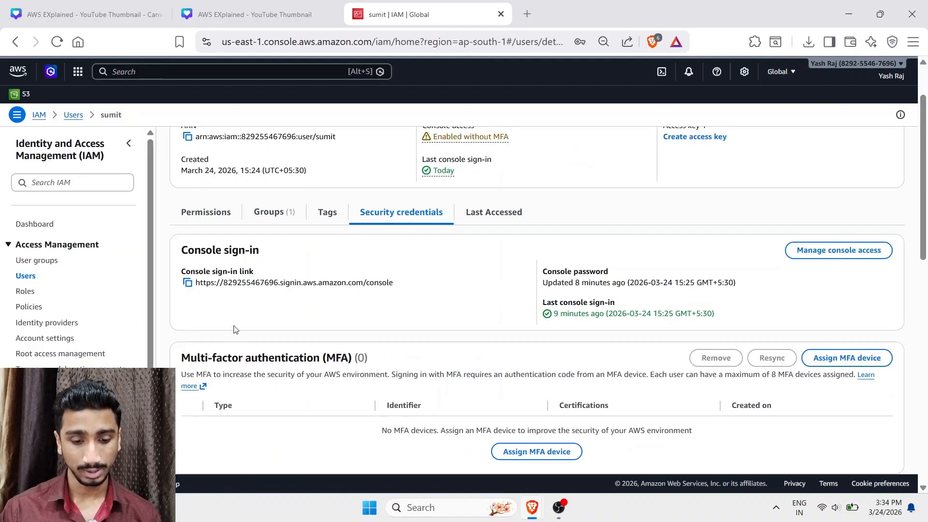
pyautogui.scroll(-4, 251, 319)
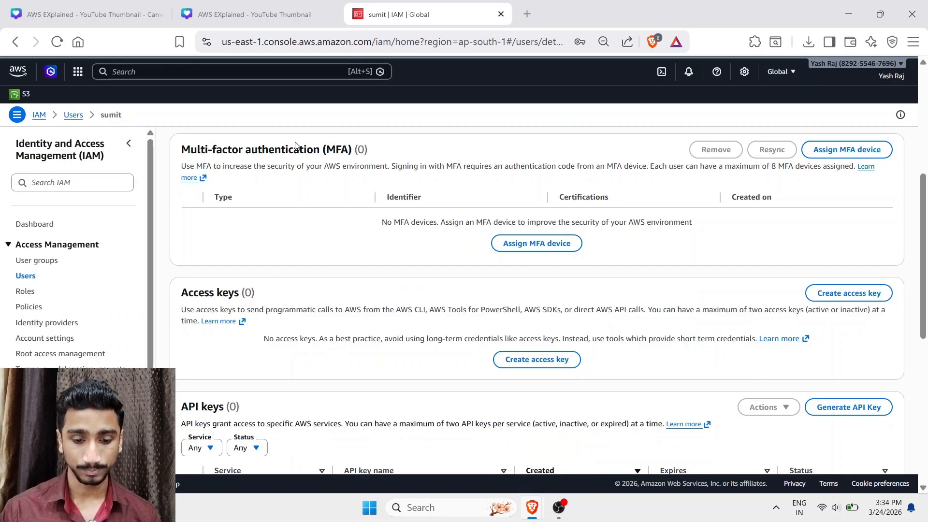
pyautogui.scroll(6, 296, 145)
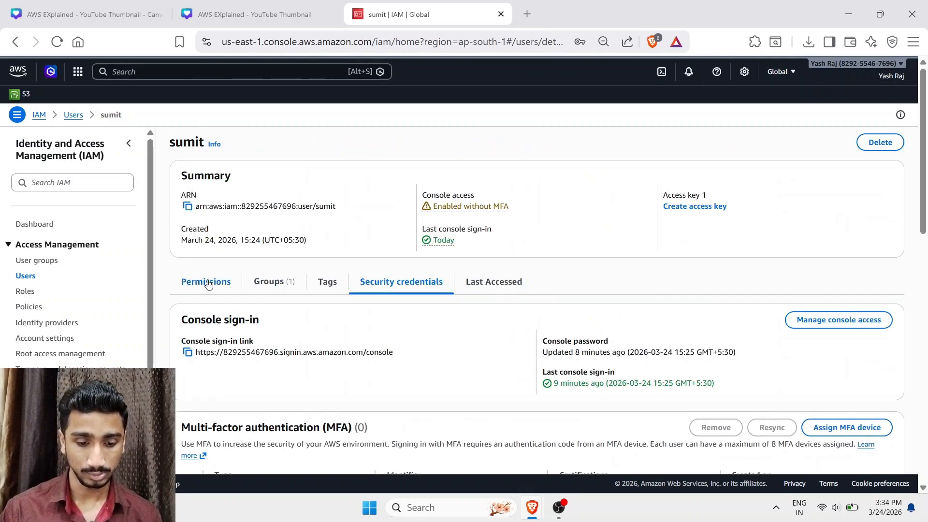
pyautogui.click(269, 284)
pyautogui.click(215, 279)
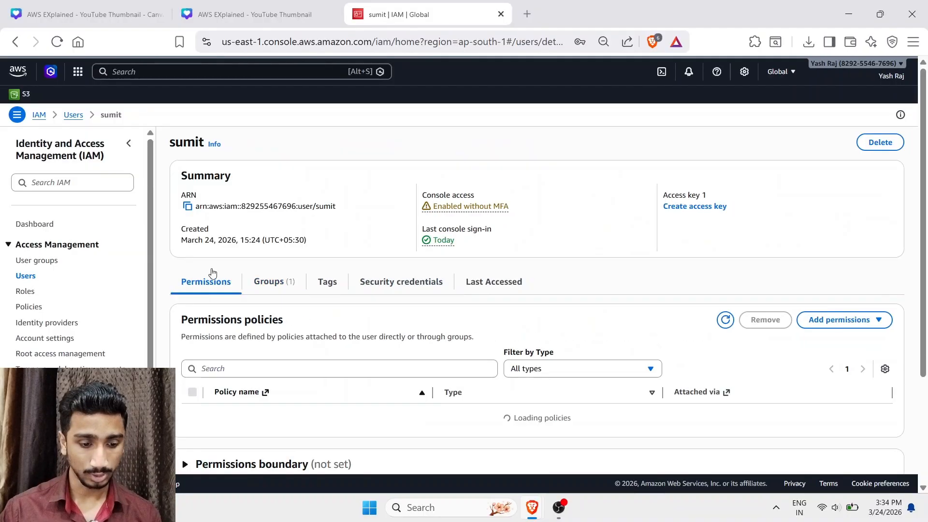
# - Permanently delete the fourth user in the IAM users list, giving the written consent "confirm"
pyautogui.click(26, 277)
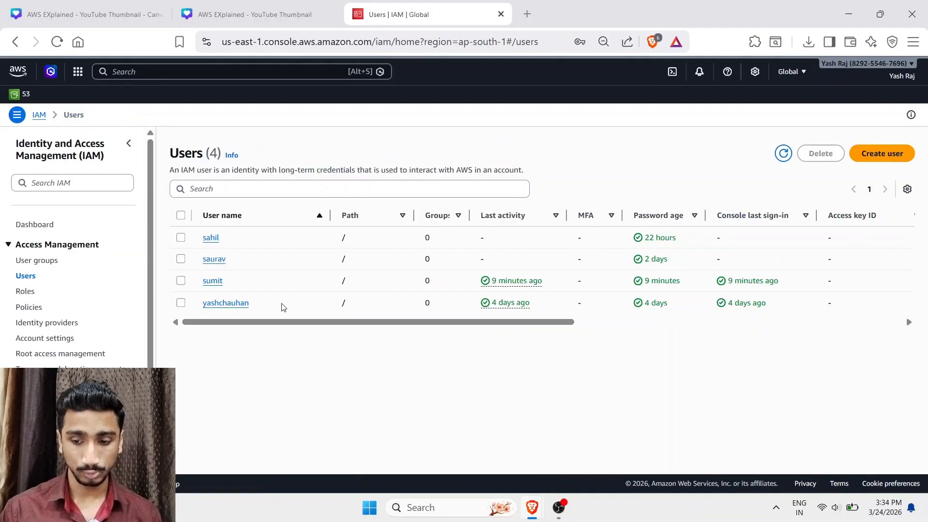
pyautogui.click(181, 303)
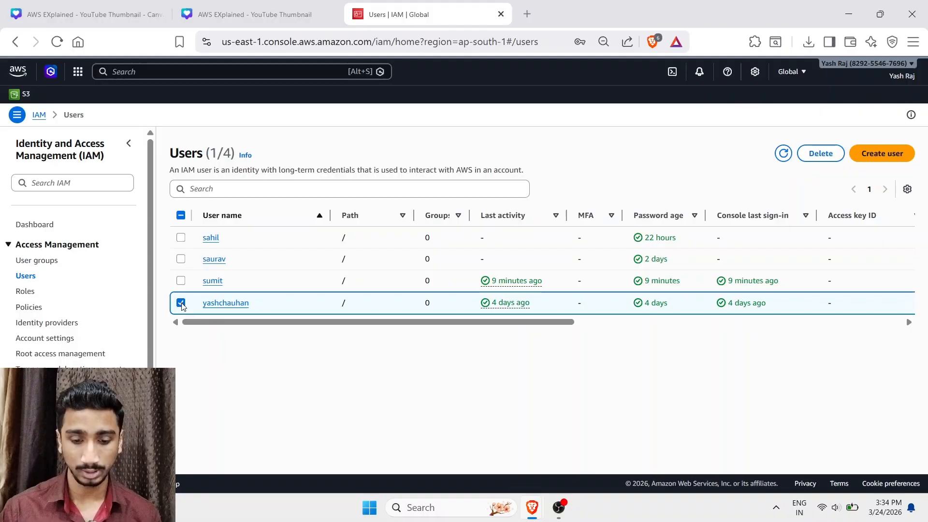
pyautogui.click(829, 154)
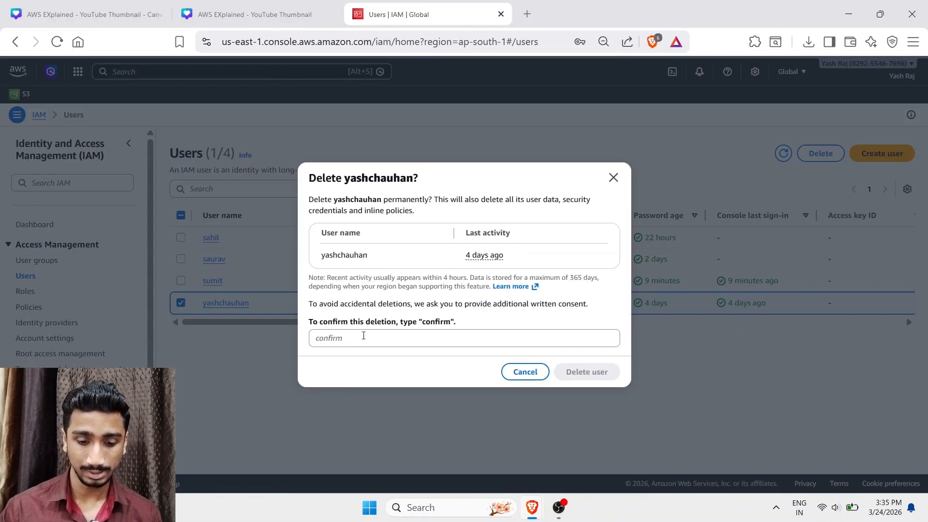
pyautogui.click(354, 342)
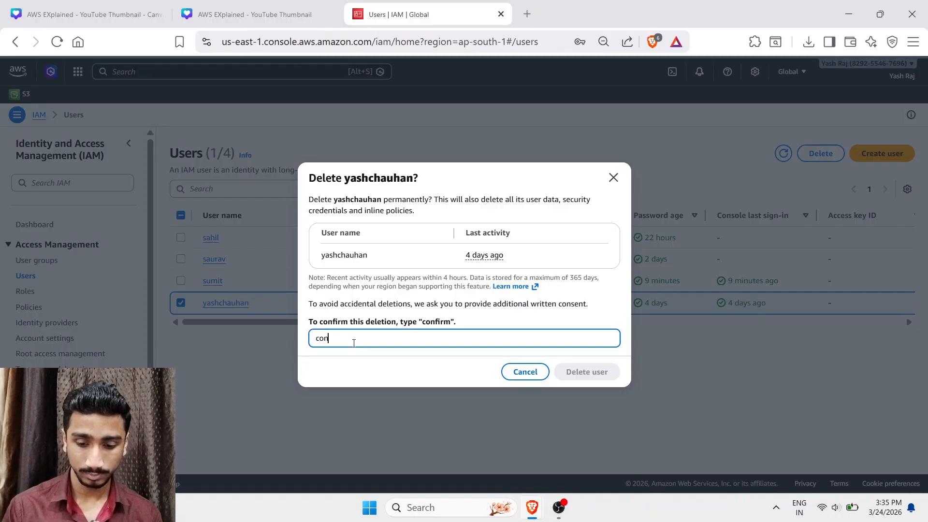
pyautogui.press('BackSpace')
pyautogui.press('BackSpace')
pyautogui.press('BackSpace')
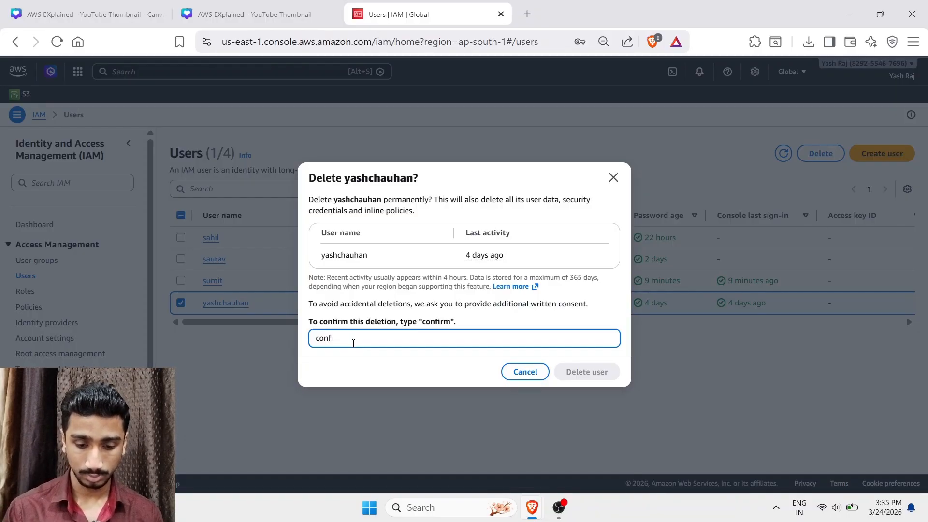
pyautogui.write('irm')
pyautogui.click(610, 359)
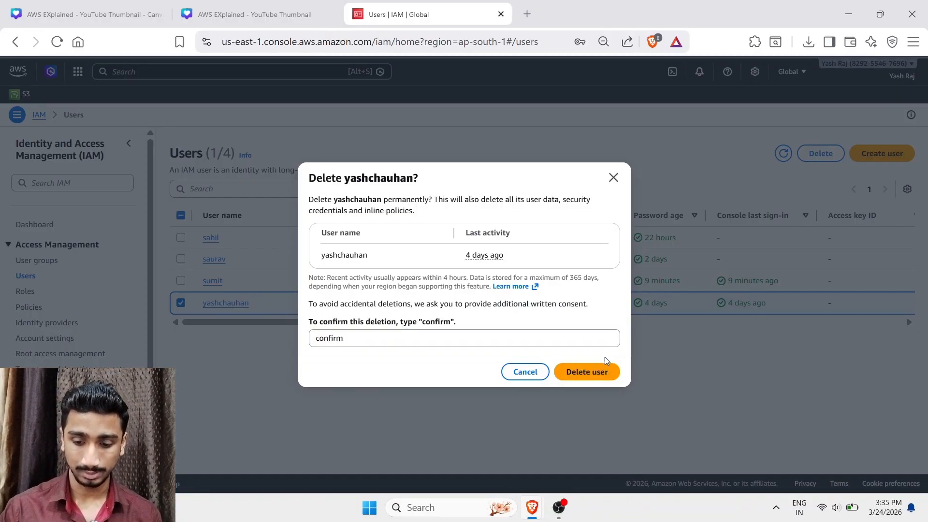
pyautogui.click(602, 370)
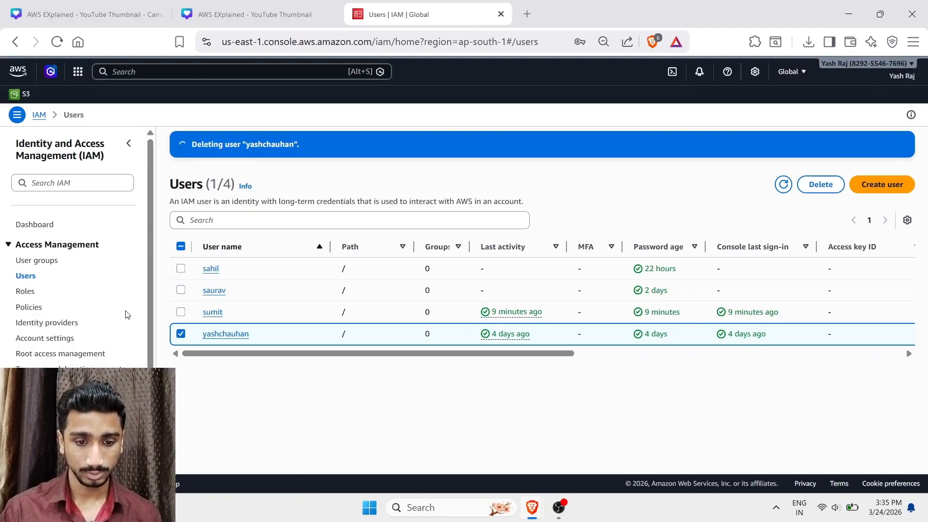
# - Glance at the hands-on topics slide, and reload the IAM users list
pyautogui.hotkey('ctrl', 'shift', 'Tab')
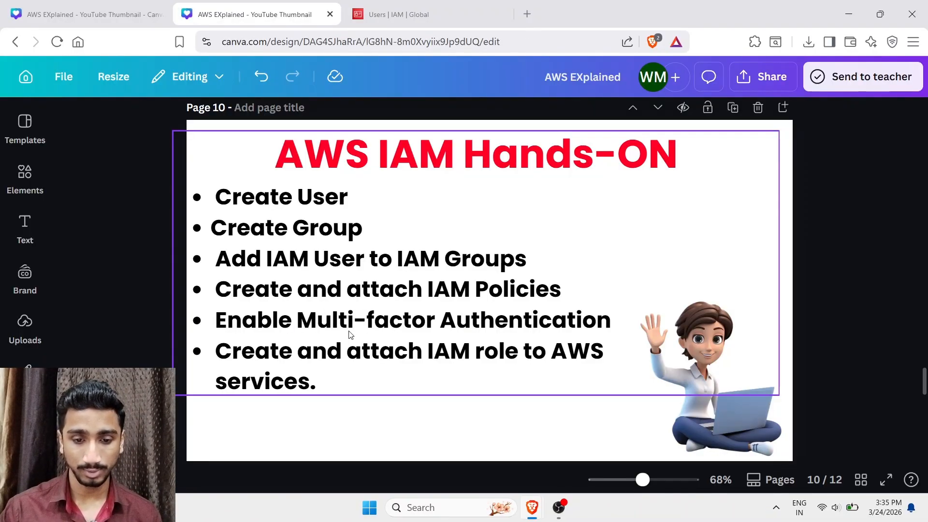
pyautogui.hotkey('ctrl', 'Tab')
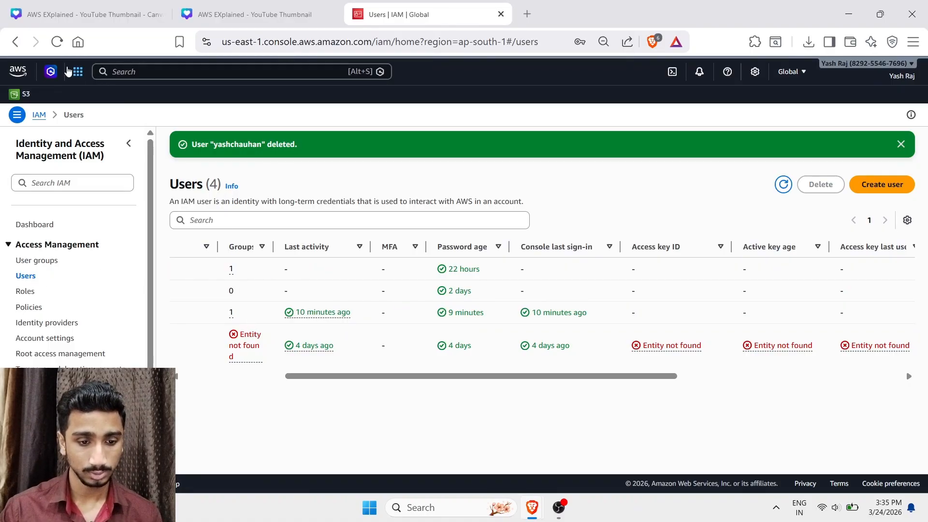
pyautogui.click(56, 42)
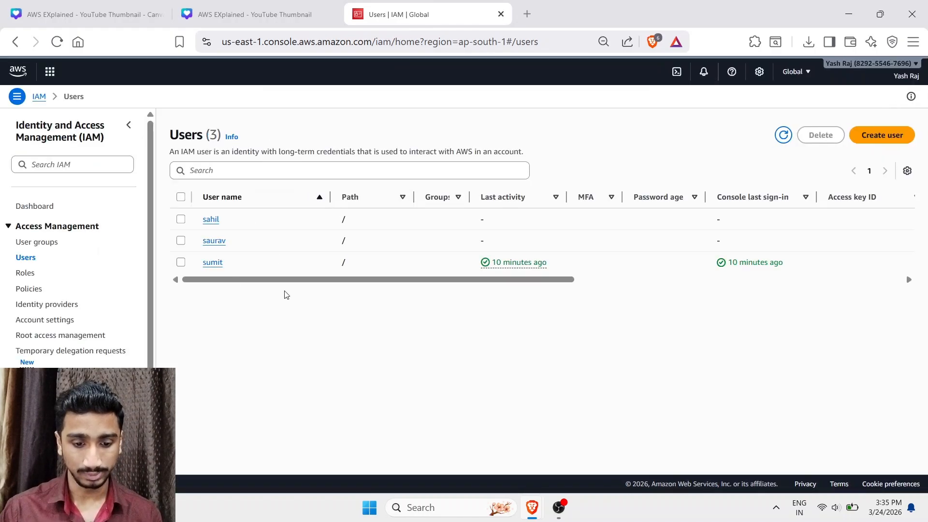
# - Start assigning an MFA device from the security credentials of the third user in the list
pyautogui.click(217, 264)
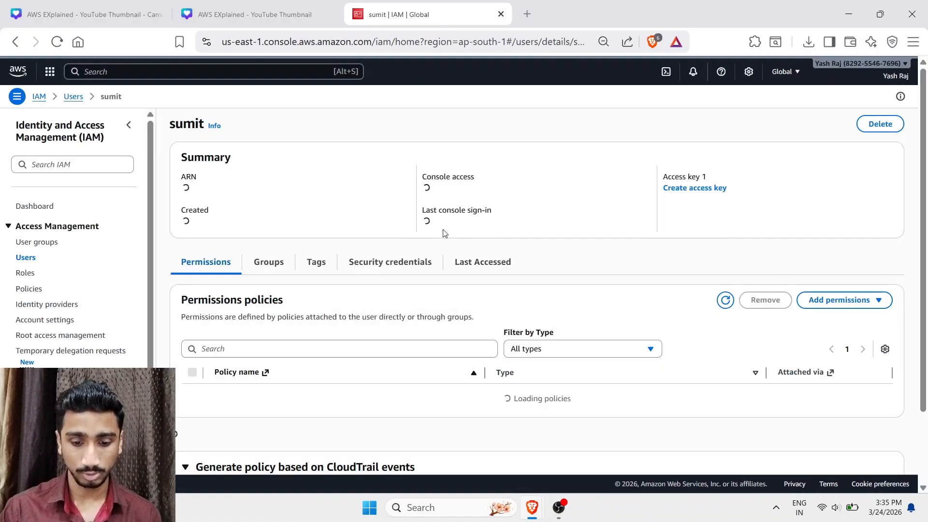
pyautogui.click(368, 281)
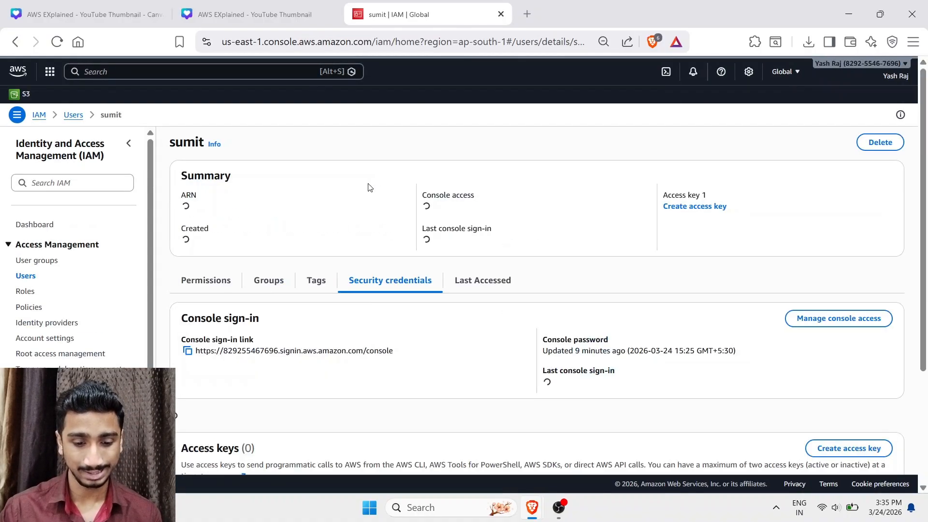
pyautogui.scroll(-5, 323, 282)
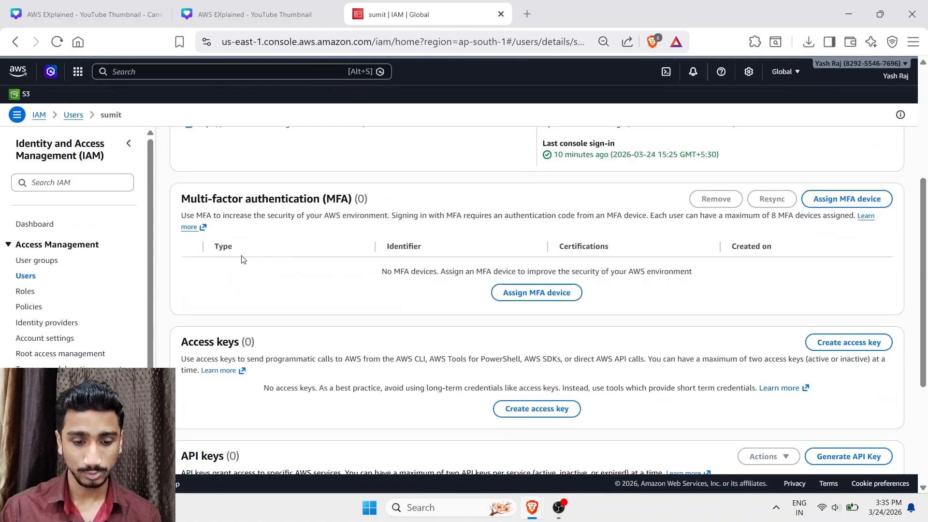
pyautogui.tripleClick(215, 202)
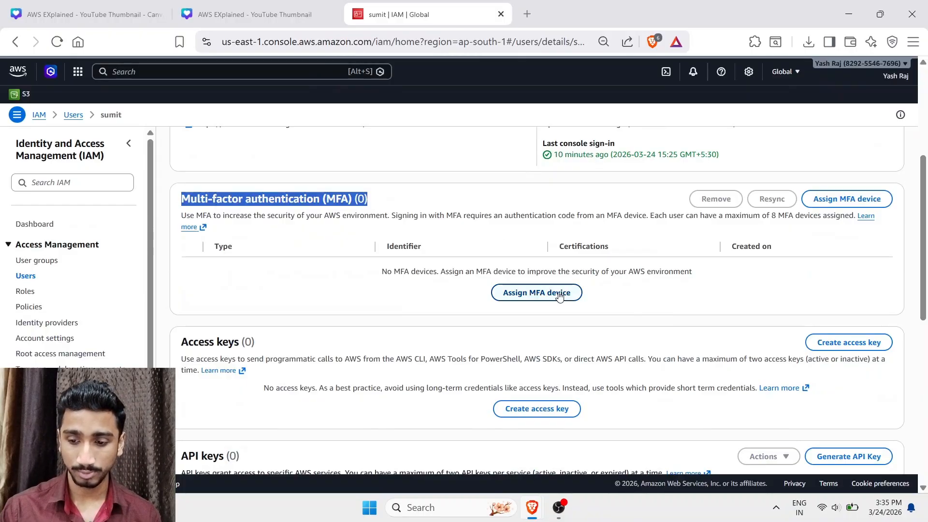
pyautogui.click(847, 199)
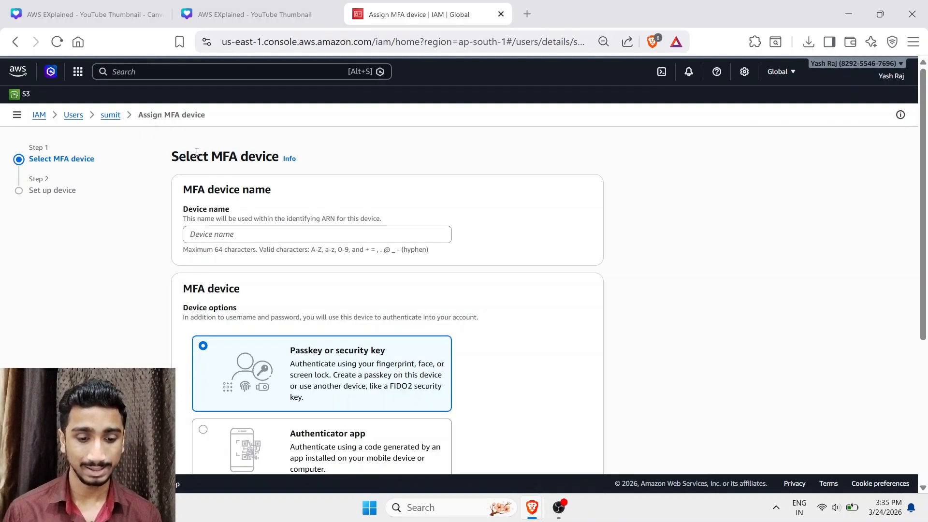
# - Name the MFA device motog84 and register it as a passkey or security key saved to the Windows device
pyautogui.click(217, 233)
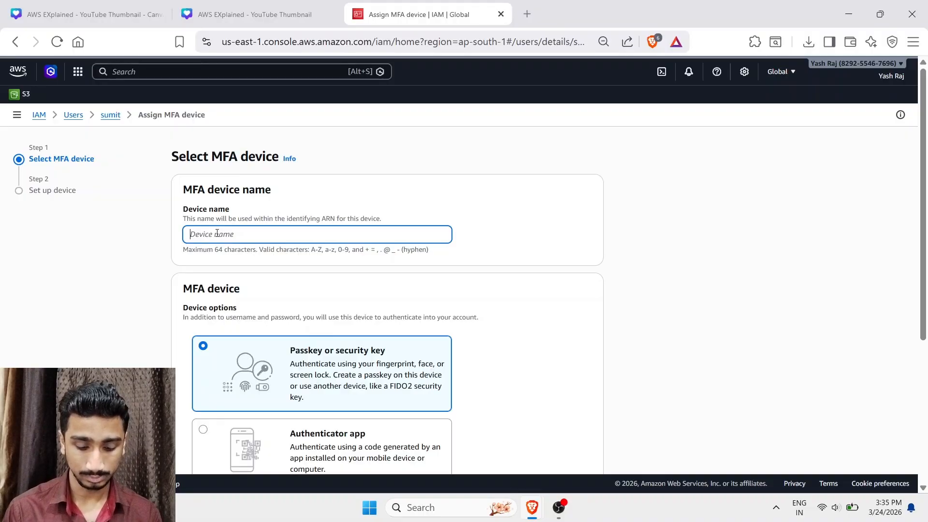
pyautogui.write('motog')
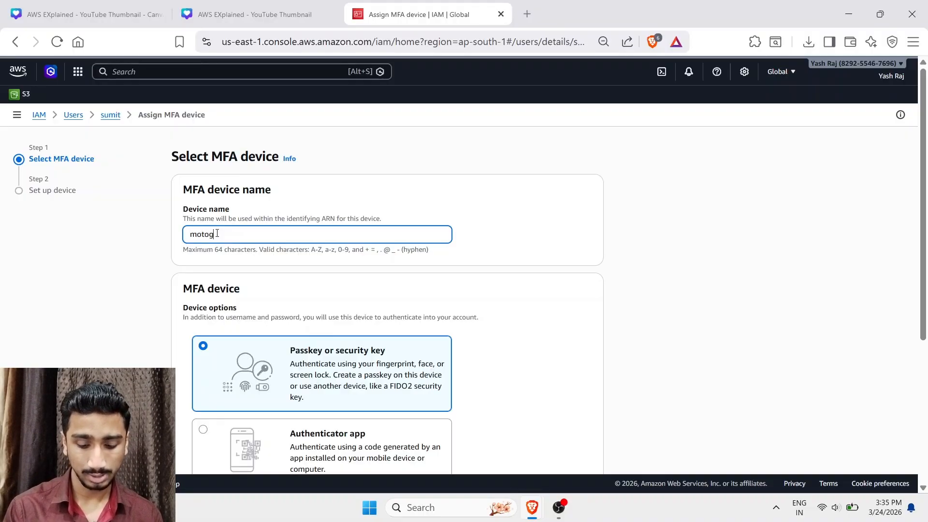
pyautogui.write('4')
pyautogui.scroll(-3, 217, 233)
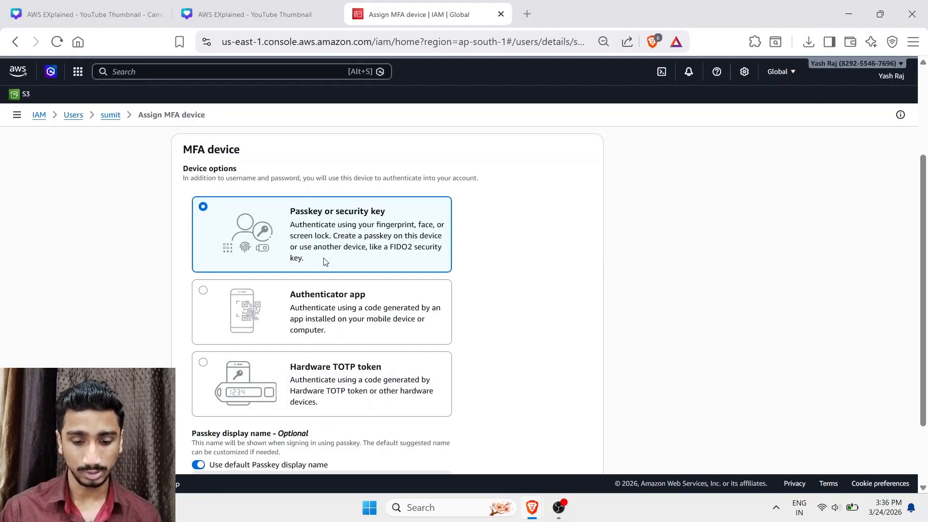
pyautogui.scroll(3, 223, 334)
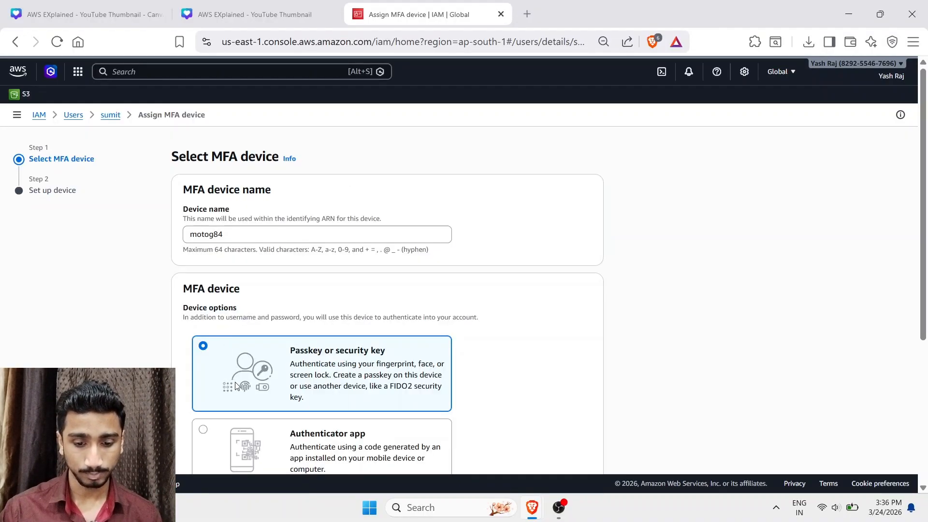
pyautogui.scroll(-5, 399, 307)
pyautogui.click(586, 443)
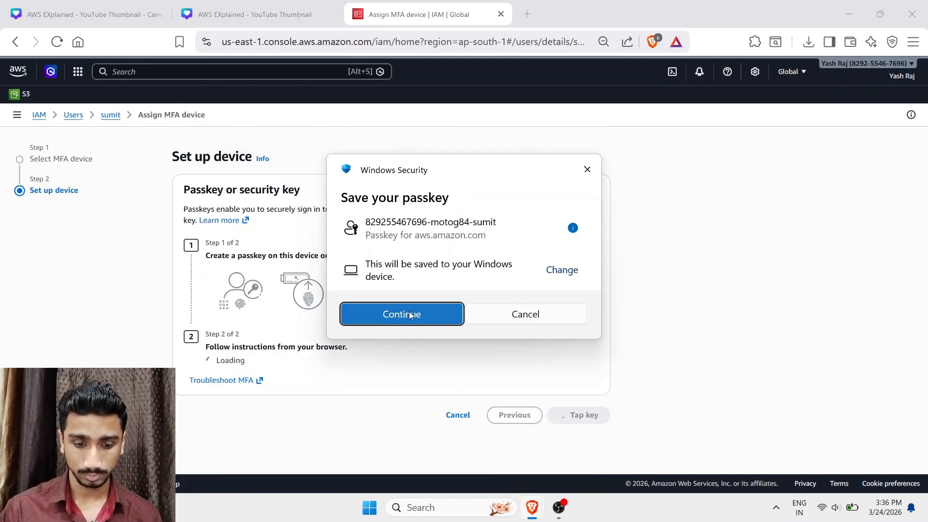
pyautogui.click(408, 315)
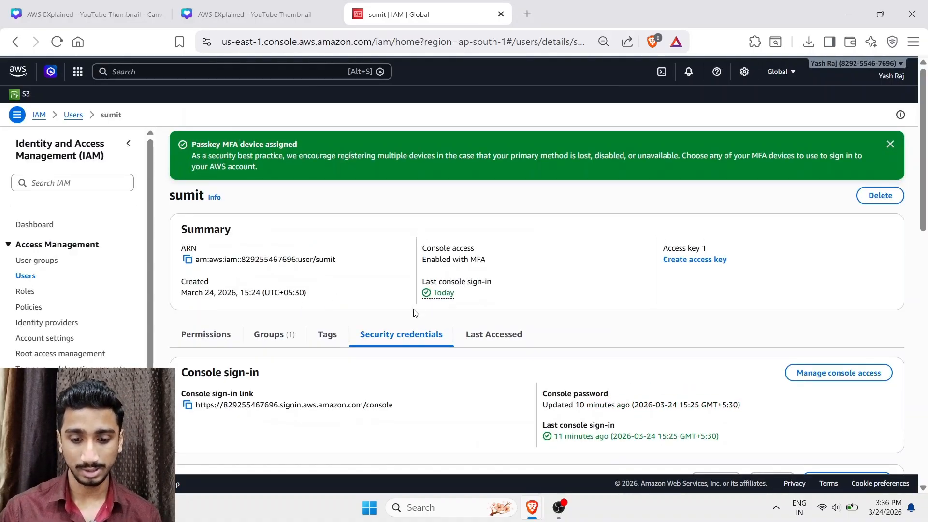
# - Examine the user's assigned MFA device in the security credentials, and revisit the hands-on topics slide
pyautogui.scroll(-4, 414, 313)
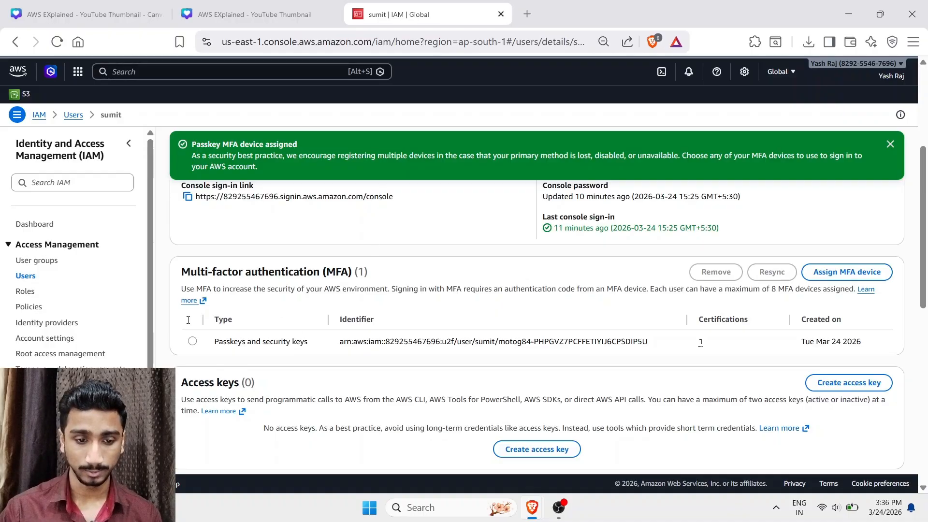
pyautogui.scroll(3, 233, 323)
pyautogui.scroll(-3, 194, 319)
pyautogui.click(254, 14)
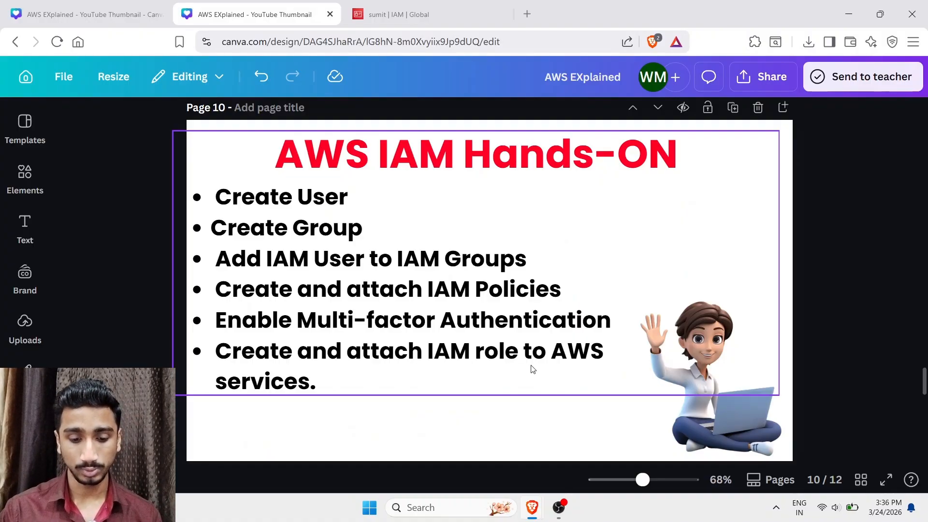
pyautogui.hotkey('ctrl', 'Tab')
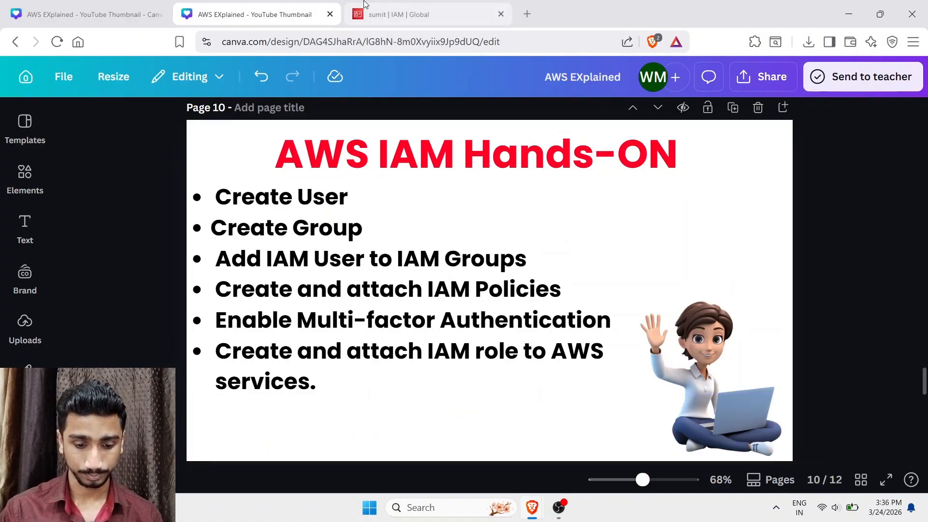
# - Start creating a new IAM role and review the trusted entity types
pyautogui.click(25, 291)
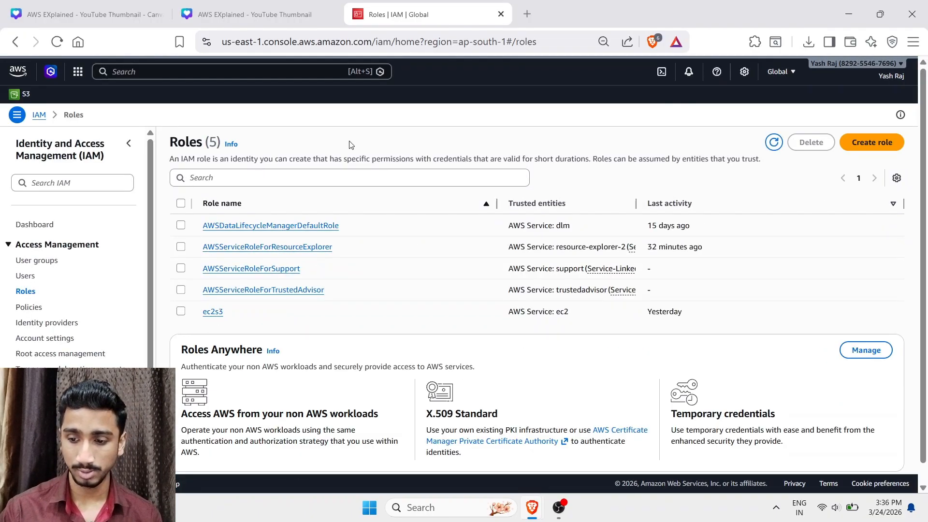
pyautogui.click(872, 143)
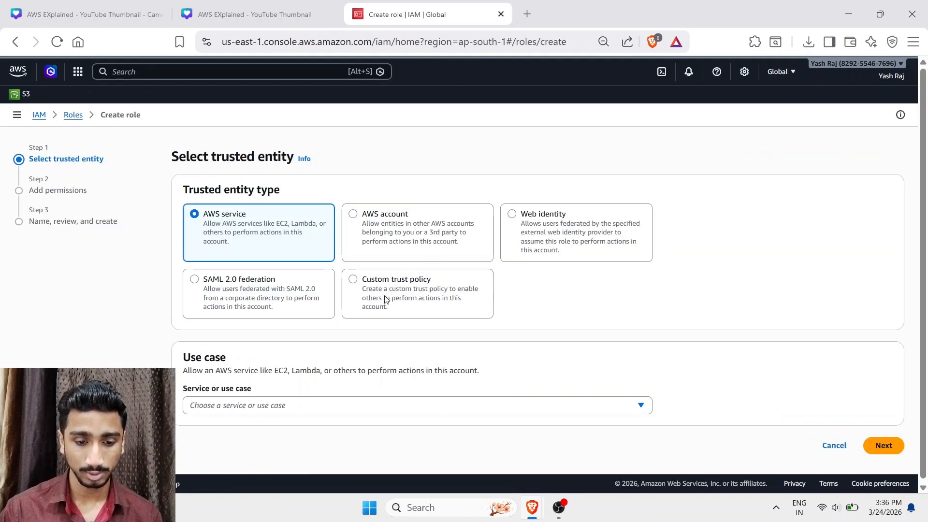
pyautogui.moveTo(188, 189); pyautogui.dragTo(311, 182)
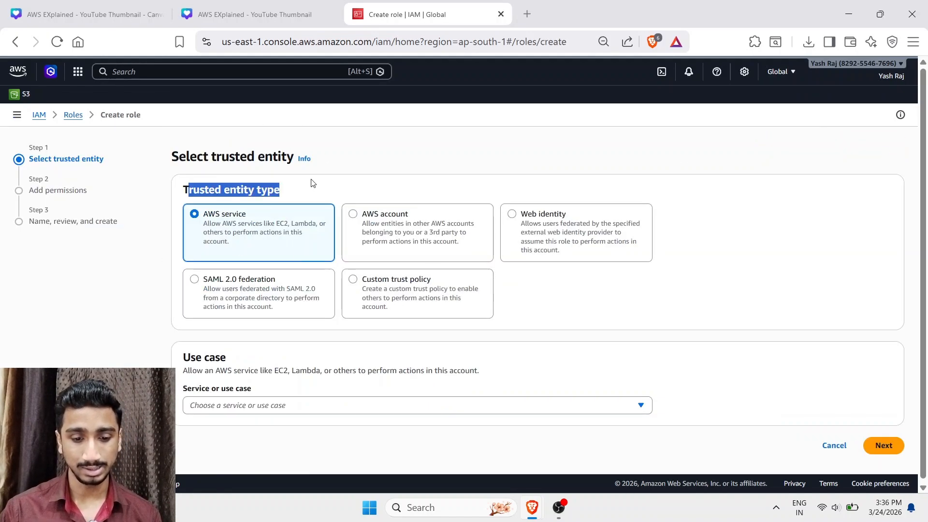
pyautogui.click(311, 183)
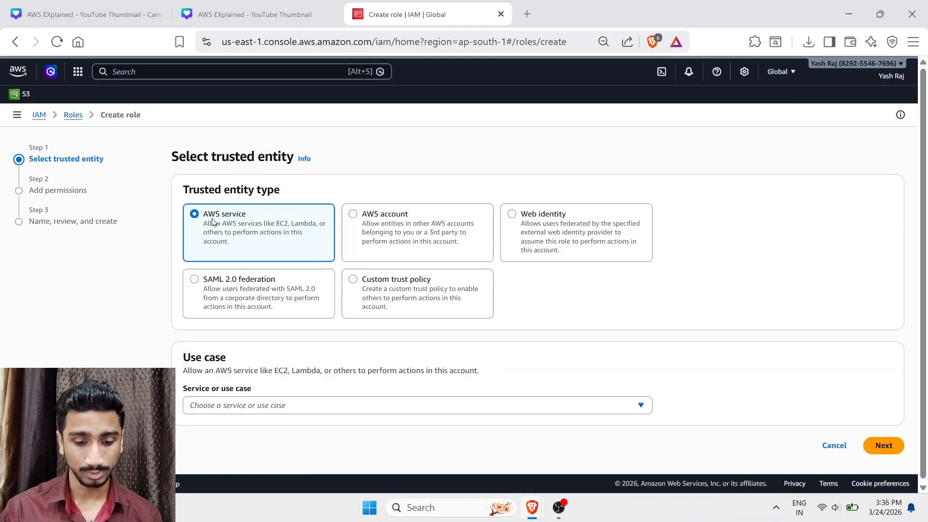
# - Try S3 as the service for the role's use case
pyautogui.click(251, 406)
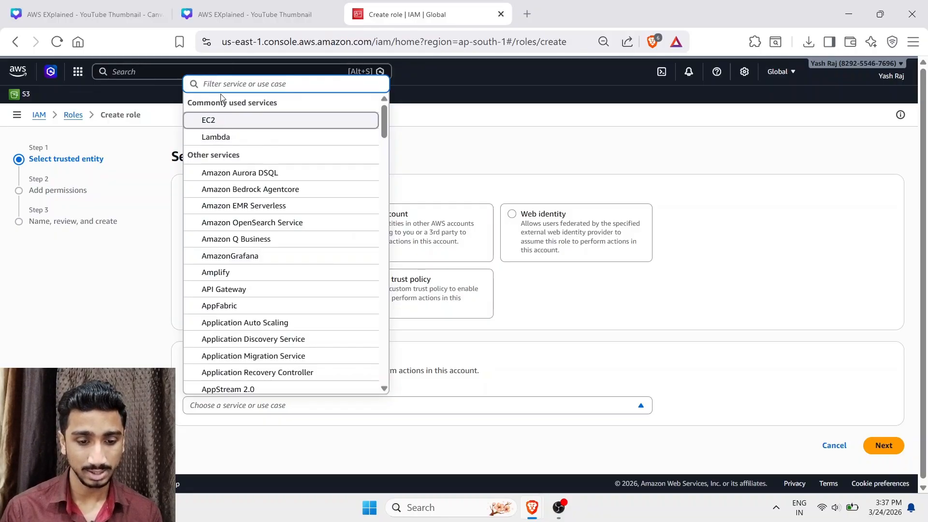
pyautogui.write('s3')
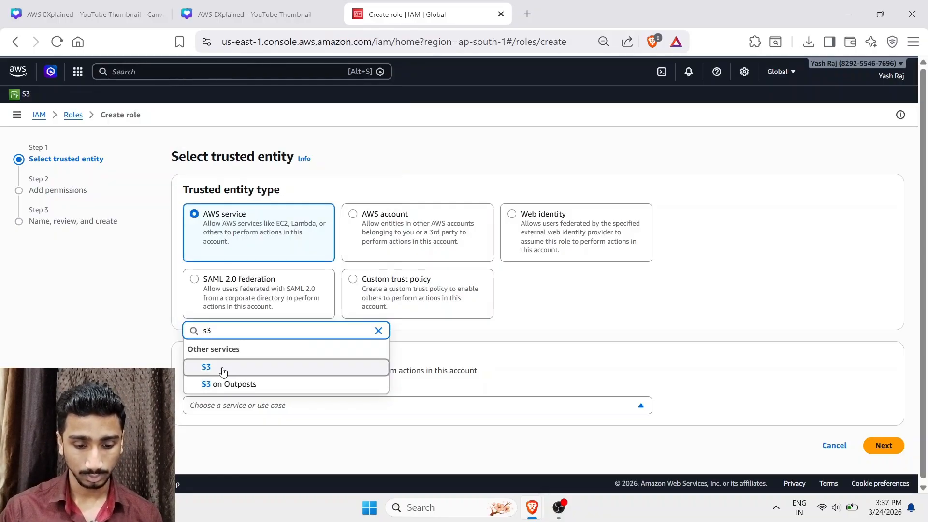
pyautogui.click(208, 367)
pyautogui.scroll(-2, 265, 319)
# - Set the role's service to EC2, keep the EC2 use case, and proceed to adding permissions
pyautogui.click(237, 323)
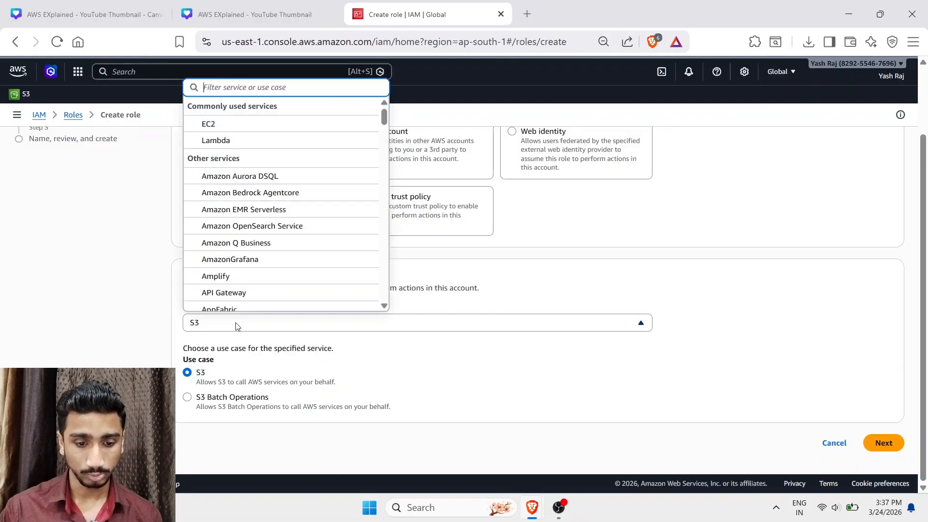
pyautogui.click(221, 125)
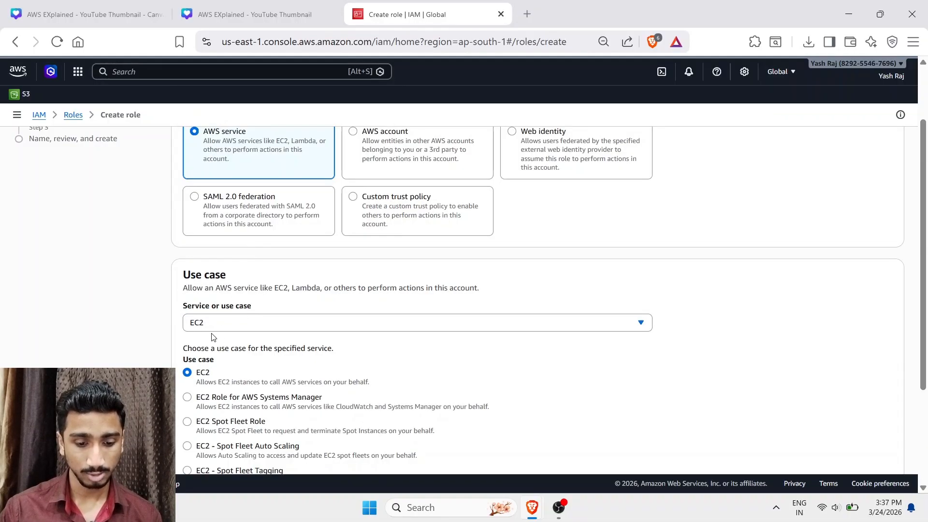
pyautogui.scroll(-3, 183, 329)
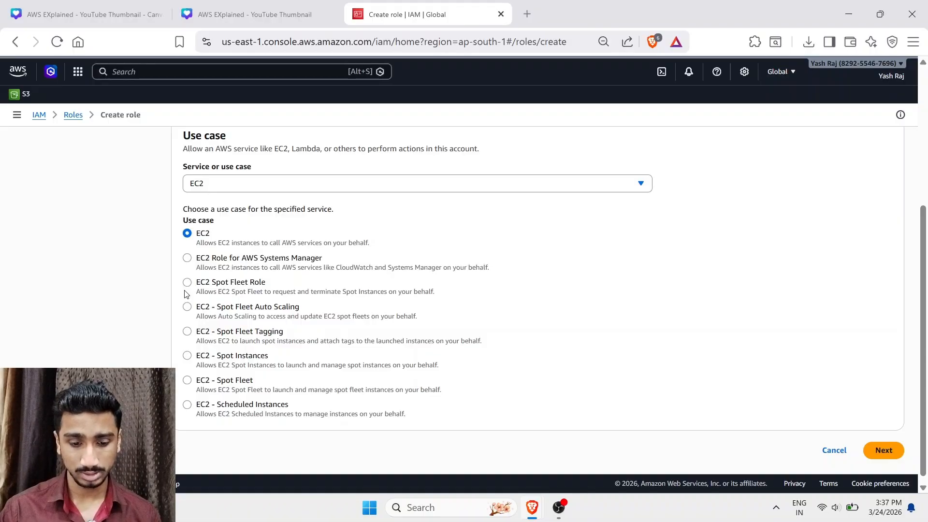
pyautogui.scroll(-1, 184, 294)
pyautogui.click(884, 450)
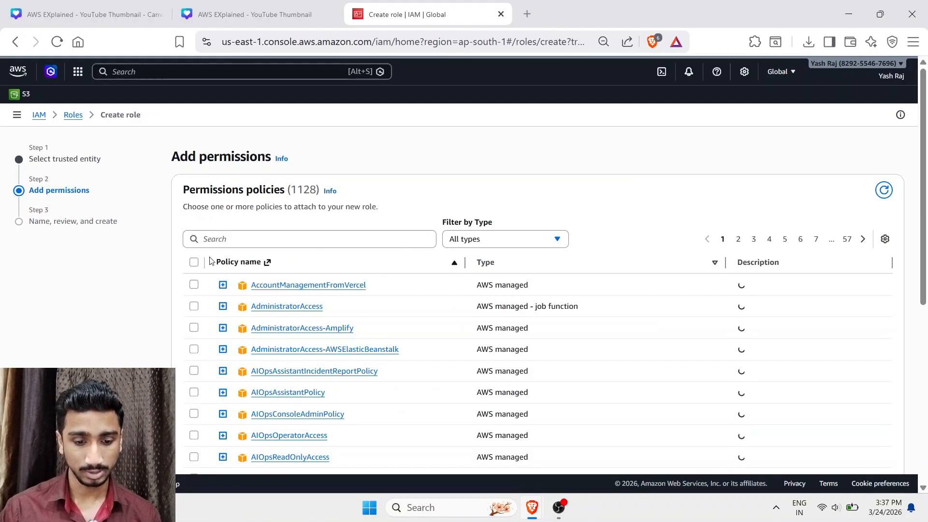
# - Filter the permissions policies by s3, attach AmazonS3FullAccess to the new role, and proceed to the naming and review stage
pyautogui.click(221, 240)
pyautogui.write('s3')
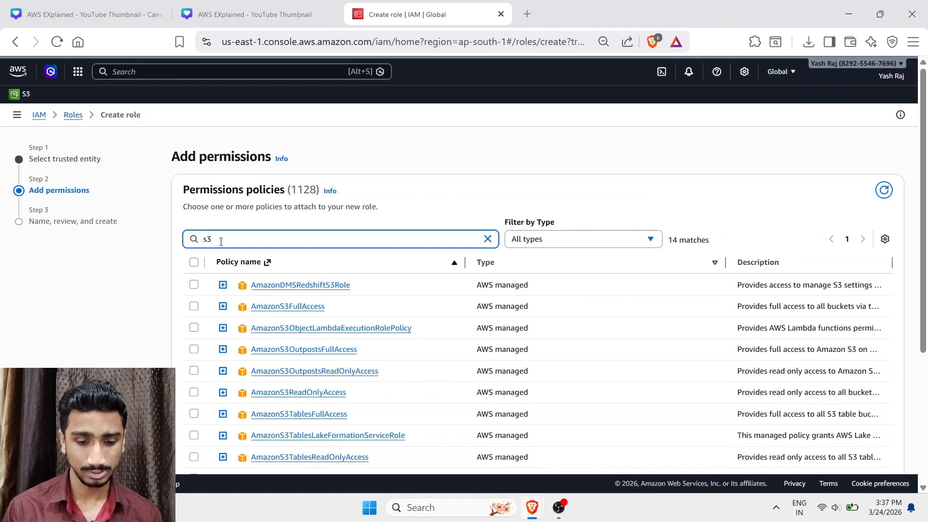
pyautogui.click(193, 306)
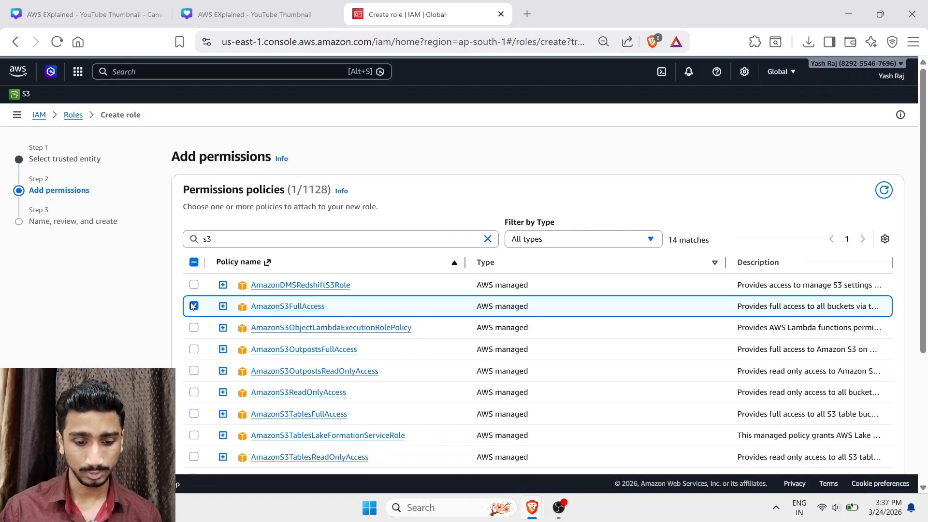
pyautogui.scroll(-4, 145, 309)
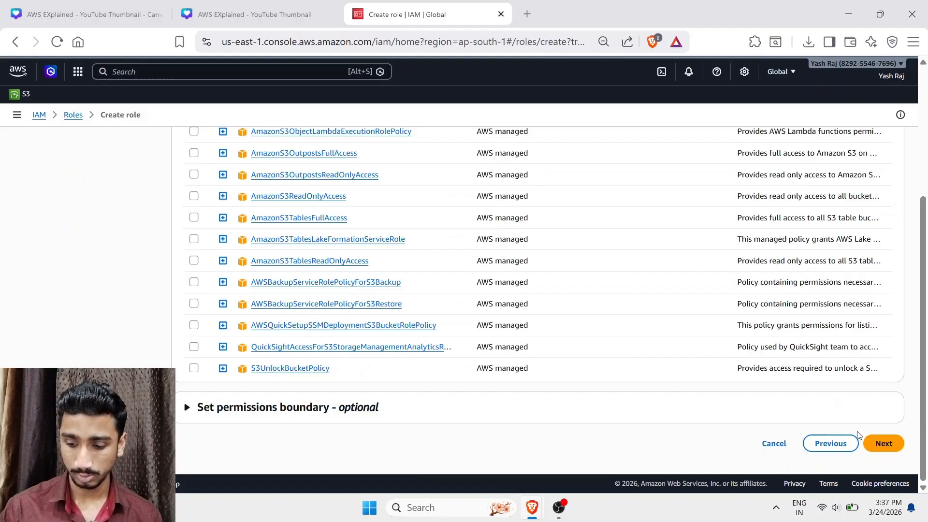
pyautogui.scroll(4, 317, 256)
pyautogui.scroll(-4, 236, 297)
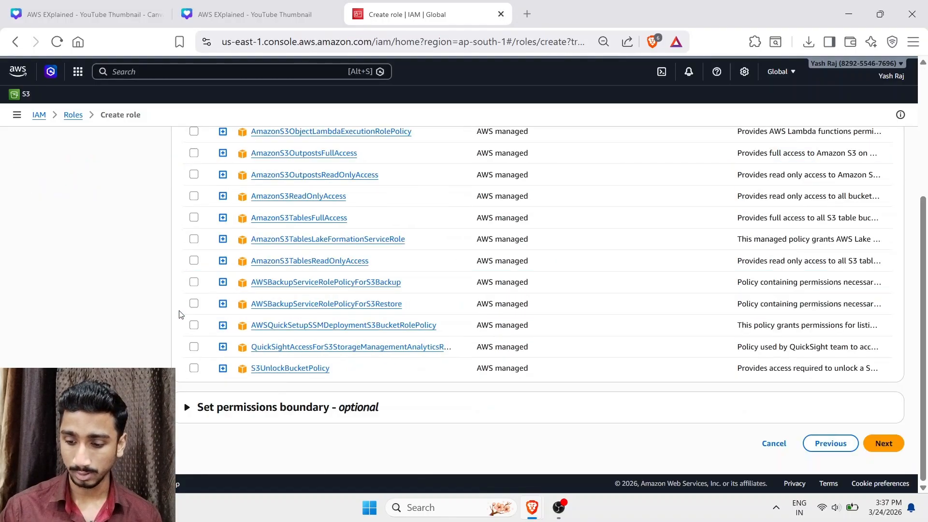
pyautogui.click(883, 443)
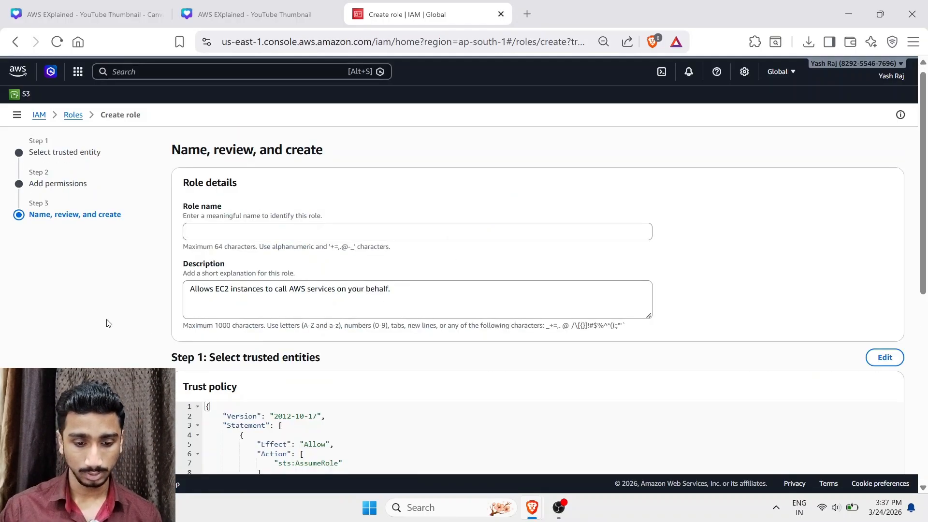
# - Name the new role ec2tos3access
pyautogui.click(205, 228)
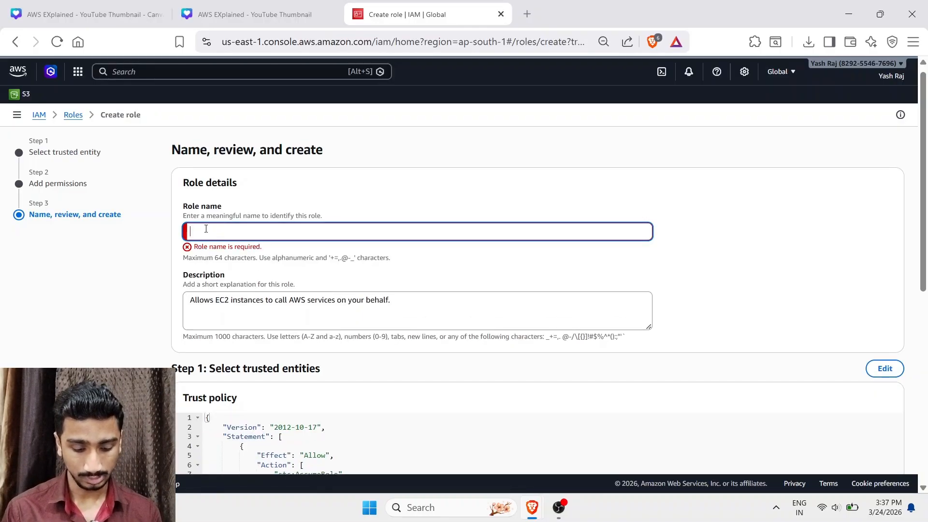
pyautogui.write('ec2tos')
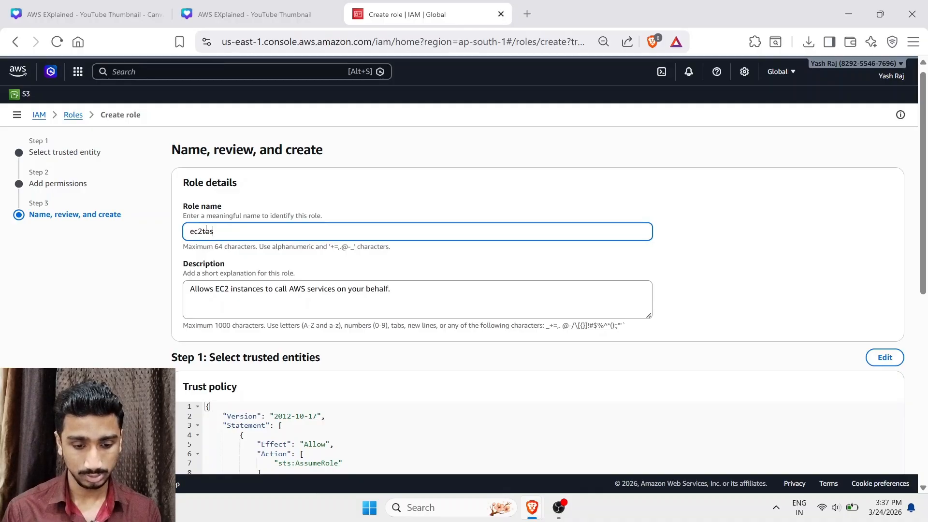
pyautogui.write('3access')
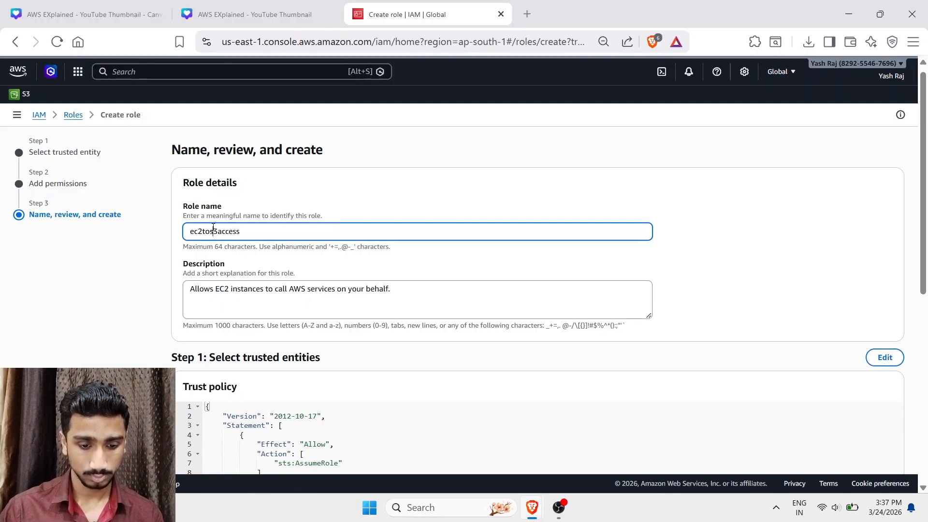
# - Add a tag with key s3 and value all to the role, and create the role
pyautogui.scroll(-8, 285, 299)
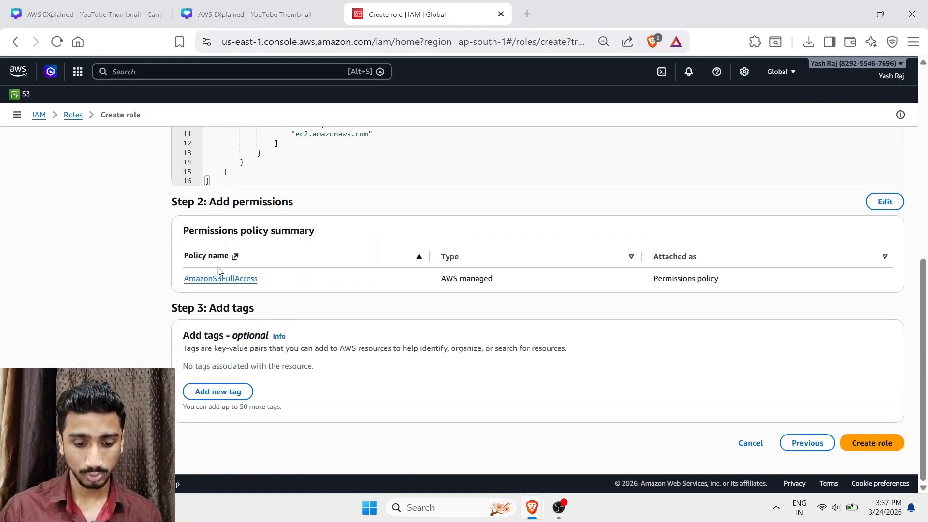
pyautogui.click(220, 390)
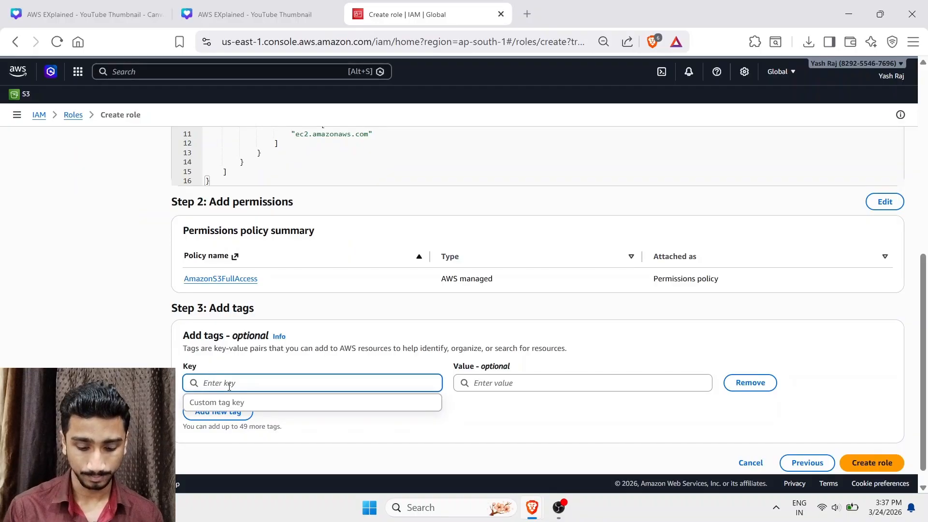
pyautogui.write('s3')
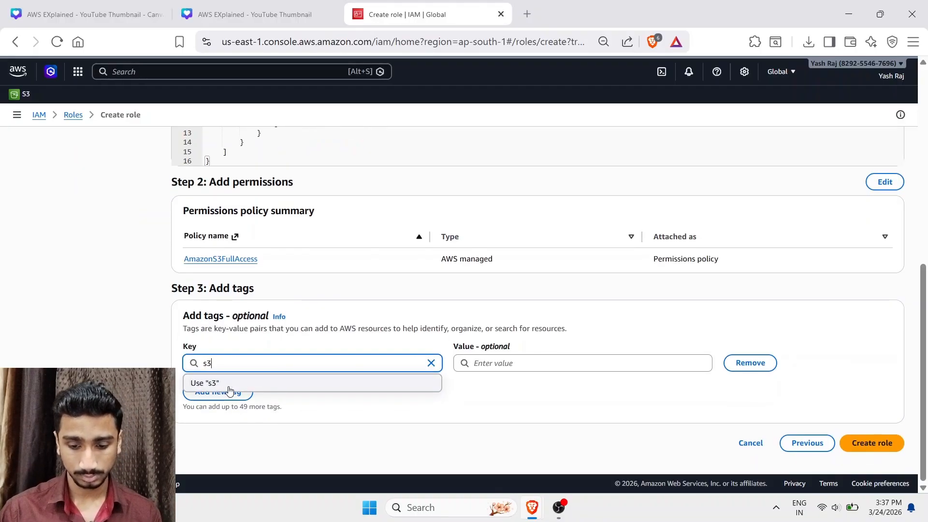
pyautogui.click(460, 362)
pyautogui.write('all')
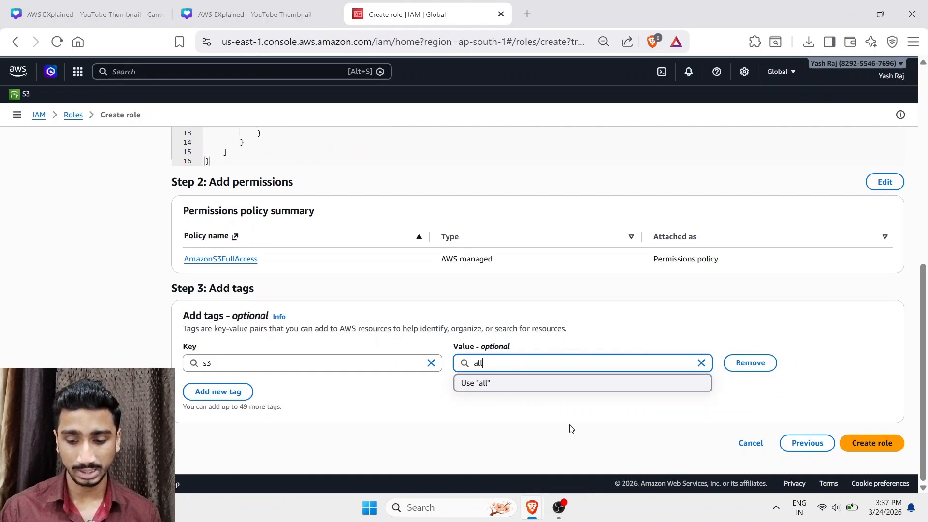
pyautogui.click(875, 444)
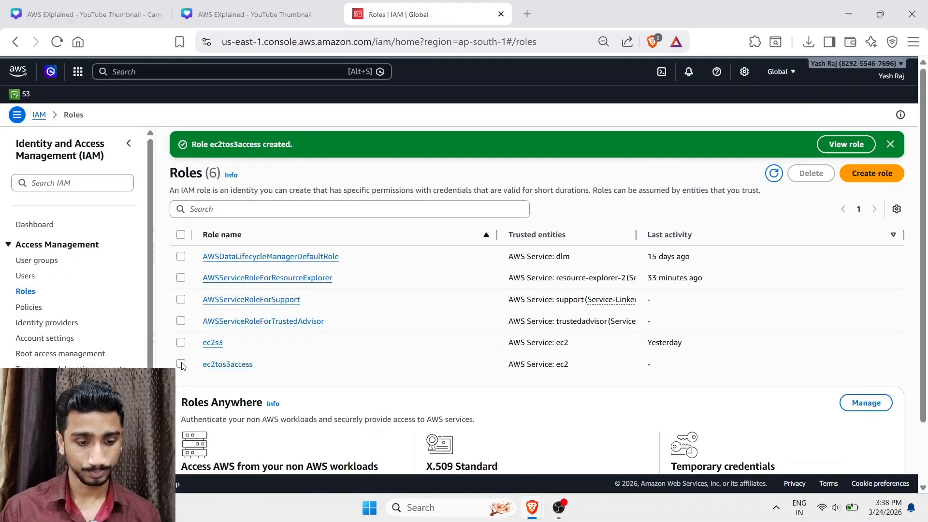
# - Go to the EC2 instances list and connect to the running t3.micro instance with EC2 Instance Connect
pyautogui.click(17, 71)
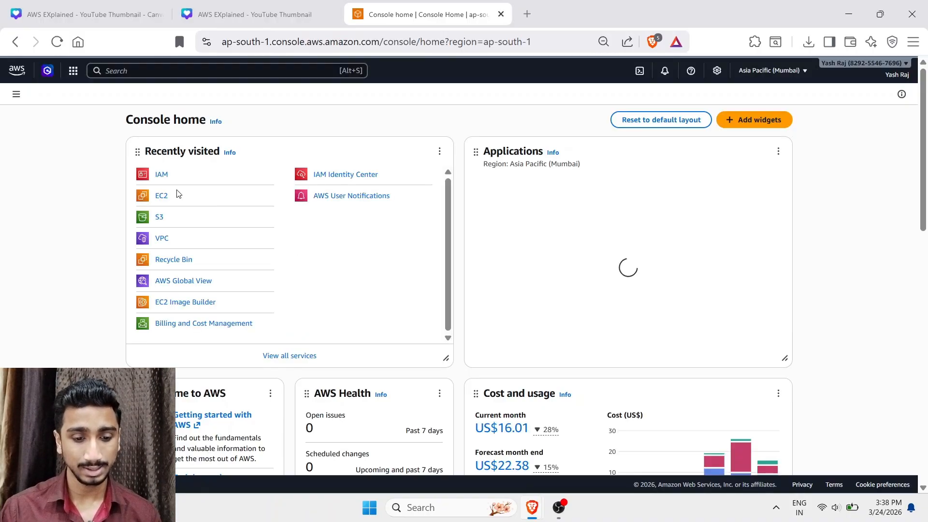
pyautogui.click(169, 216)
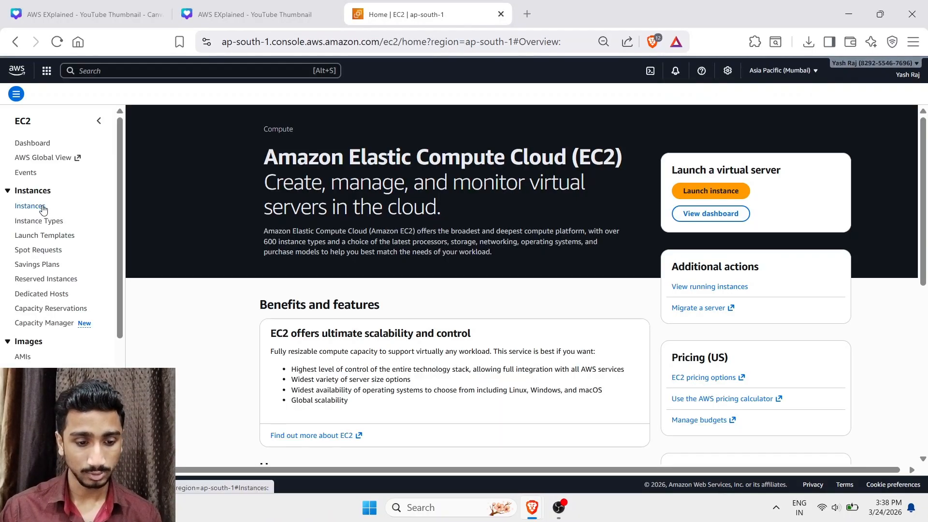
pyautogui.click(30, 205)
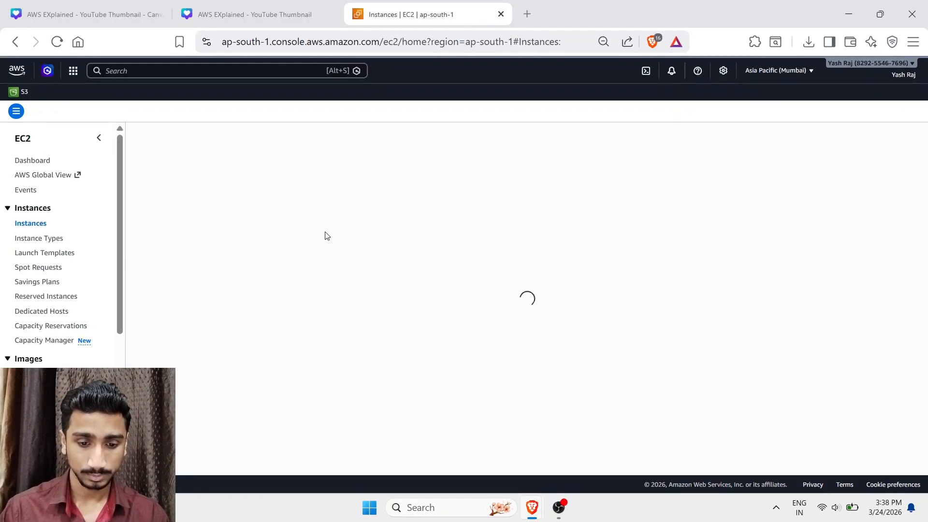
pyautogui.click(148, 217)
pyautogui.click(623, 135)
pyautogui.click(851, 443)
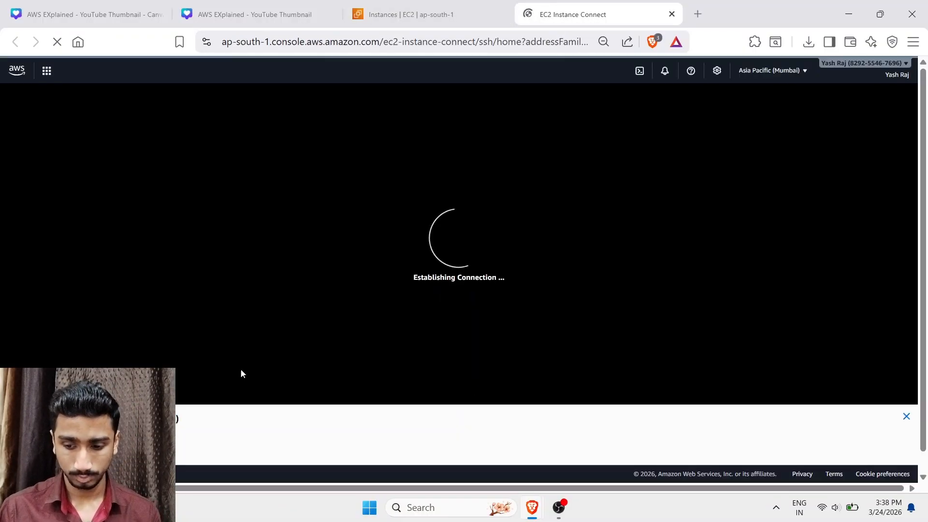
# - Clear the instance terminal, run aws s3 ls to test S3 access before a role is attached, and read the response
pyautogui.write('clear')
pyautogui.press('Return')
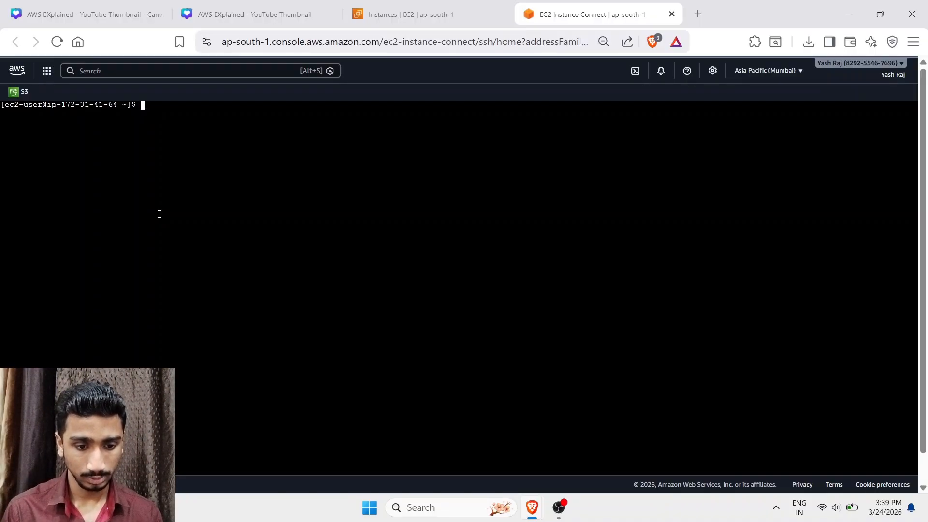
pyautogui.write('ws s3 ls')
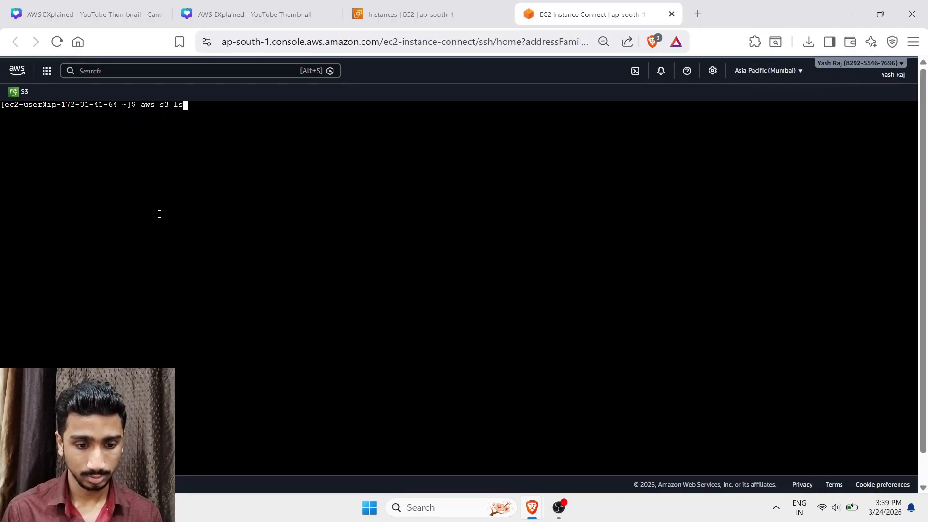
pyautogui.press('Return')
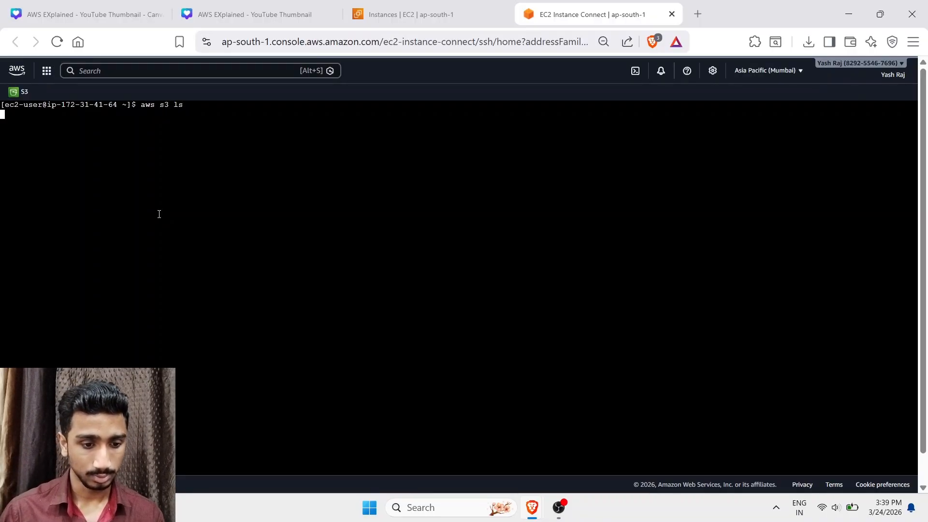
pyautogui.moveTo(1, 117); pyautogui.dragTo(137, 132)
pyautogui.click(1, 126)
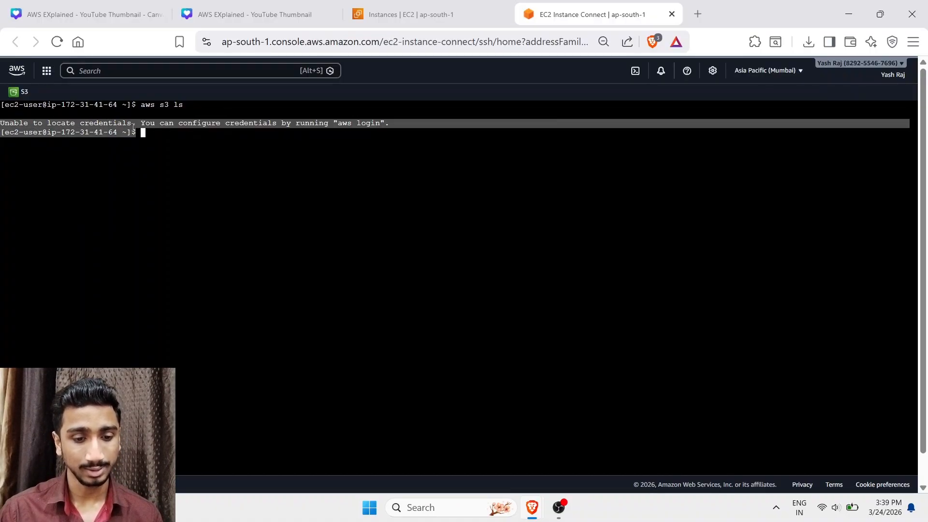
pyautogui.click(134, 126)
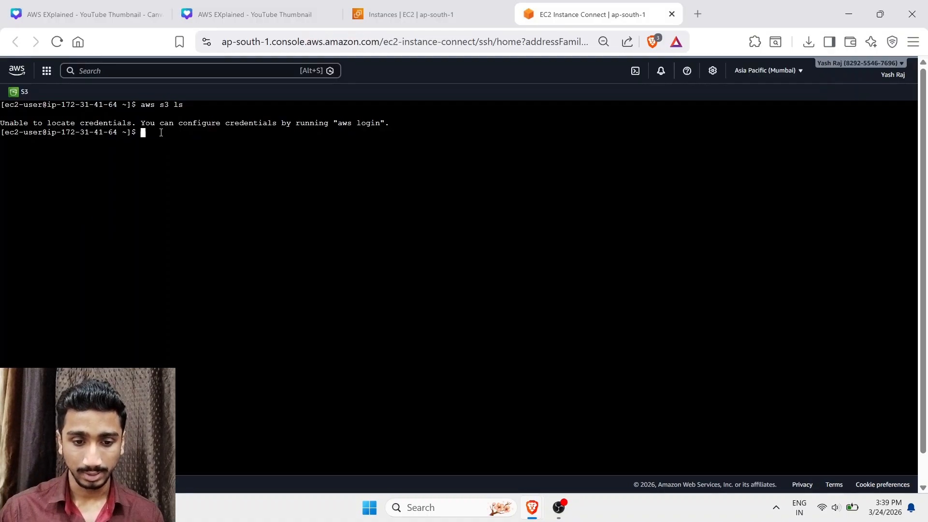
# - Return to the EC2 instances list and attach the ec2tos3access IAM role to the running instance
pyautogui.click(389, 7)
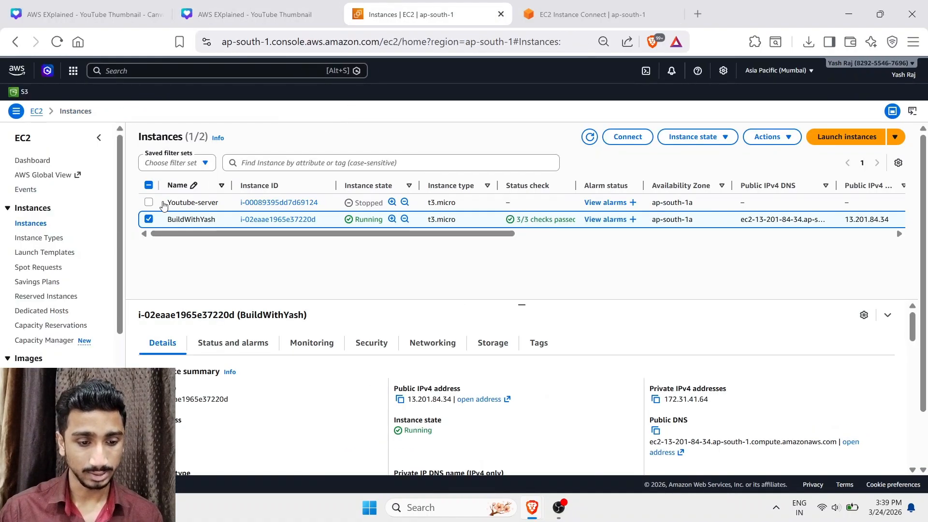
pyautogui.click(22, 77)
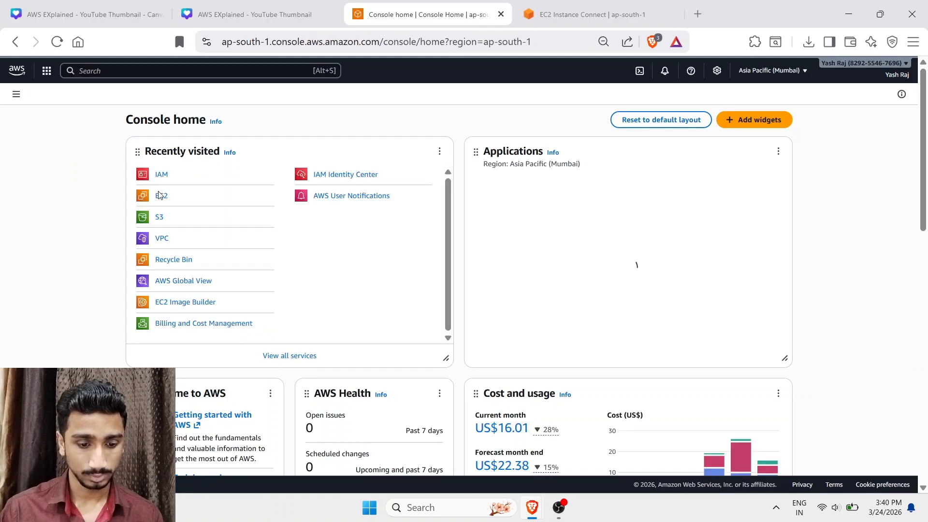
pyautogui.click(161, 195)
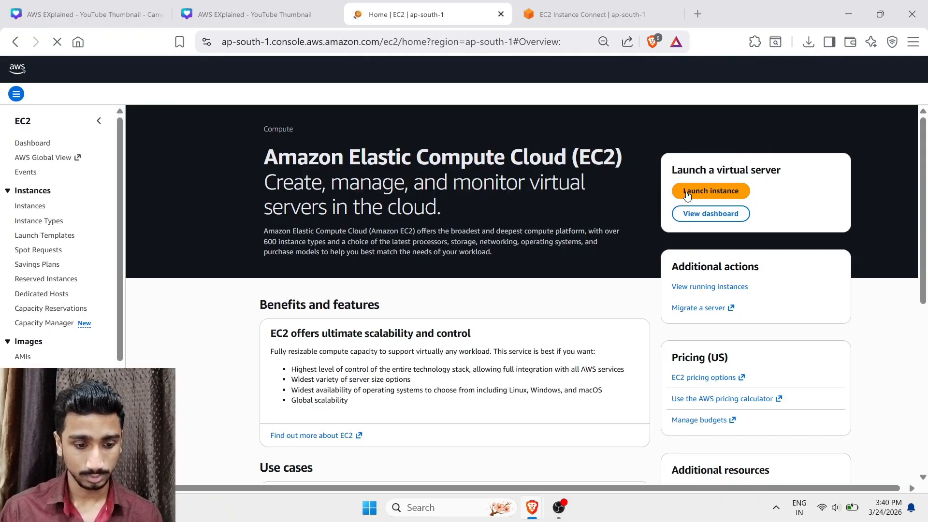
pyautogui.click(24, 206)
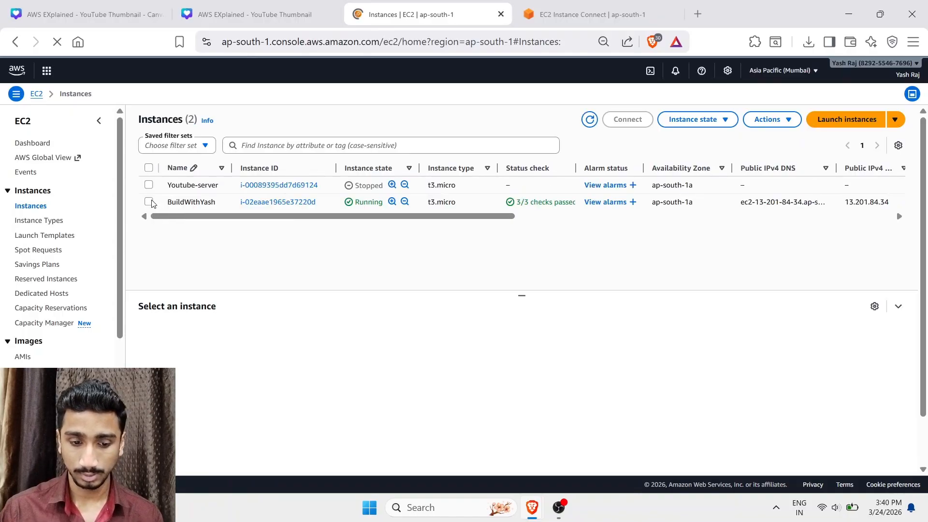
pyautogui.click(686, 202)
pyautogui.click(769, 119)
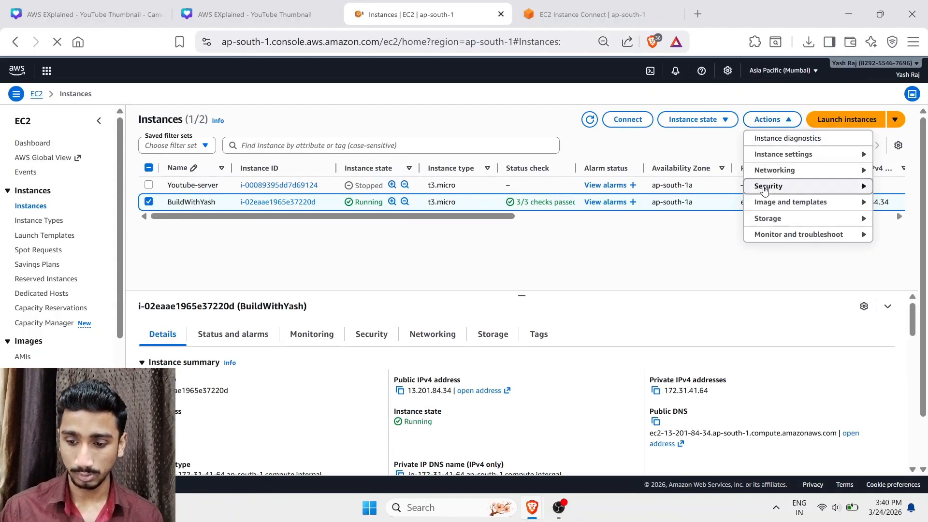
pyautogui.moveTo(773, 188)
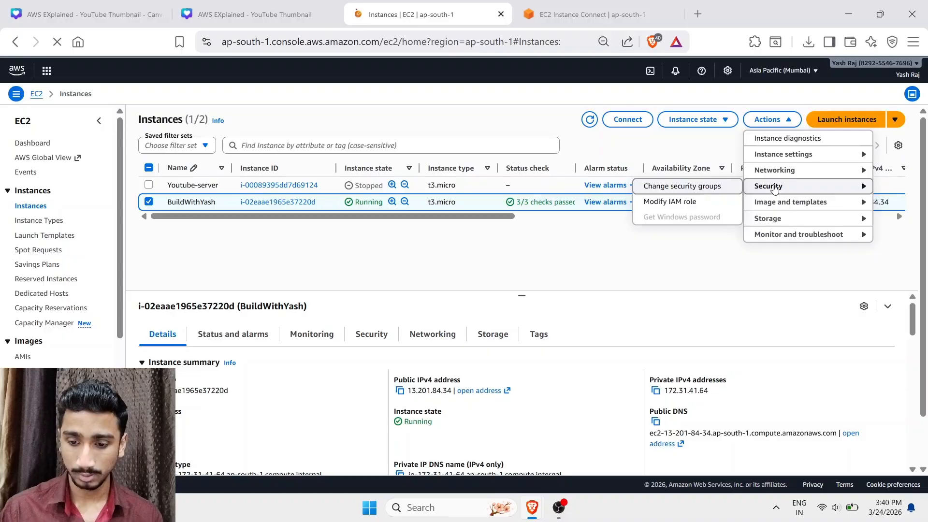
pyautogui.click(686, 204)
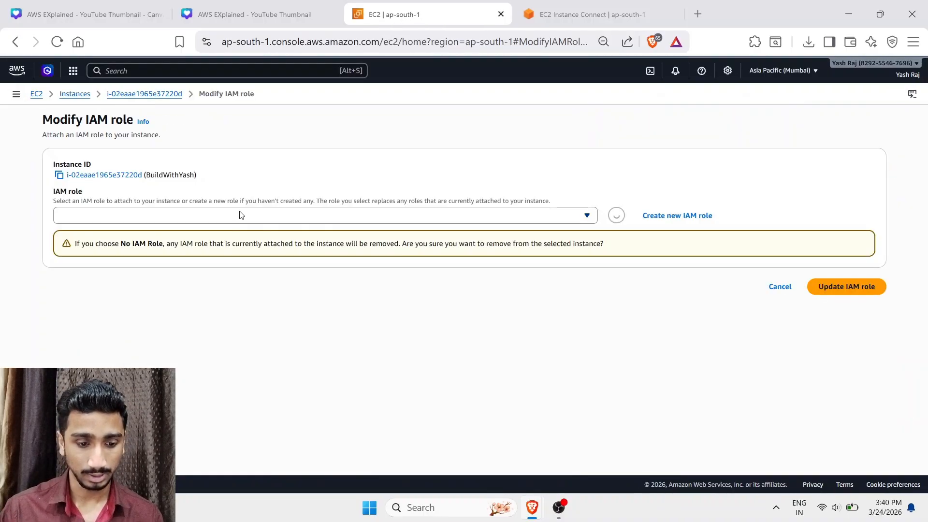
pyautogui.click(389, 239)
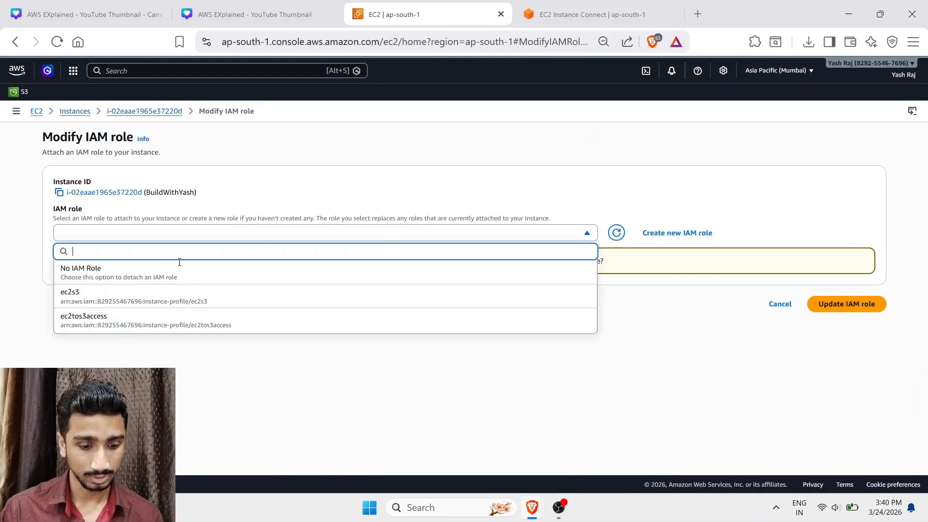
pyautogui.click(89, 320)
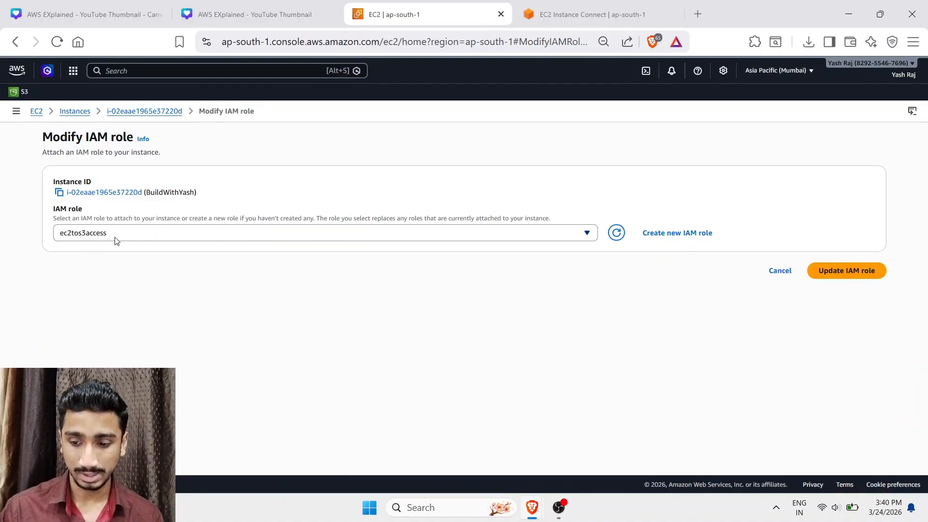
pyautogui.click(843, 273)
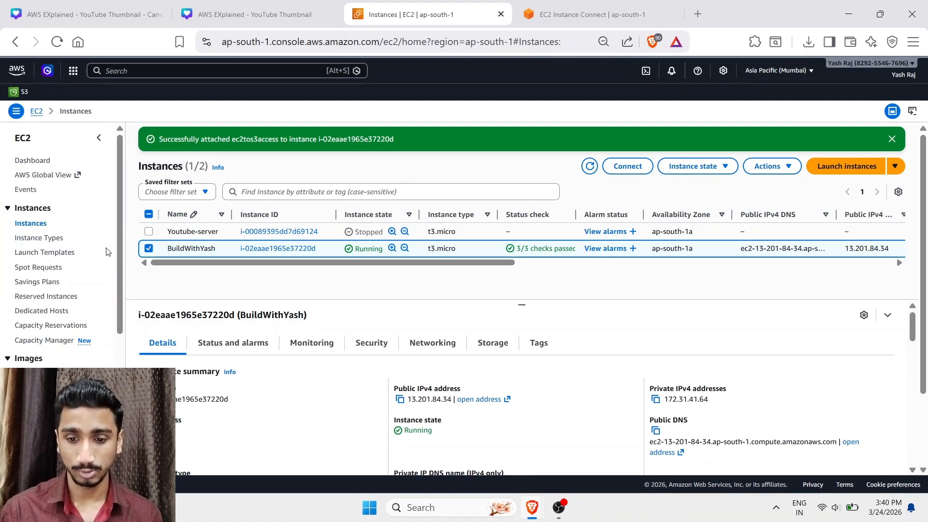
# - Switch back to the instance terminal and rerun aws s3 ls to check bucket access with the attached role
pyautogui.hotkey('ctrl', 'Tab')
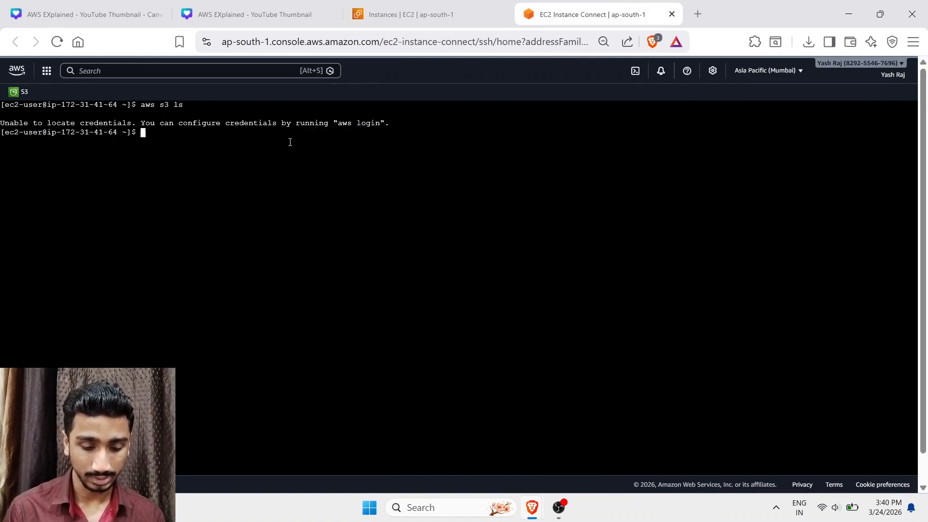
pyautogui.write('aws s')
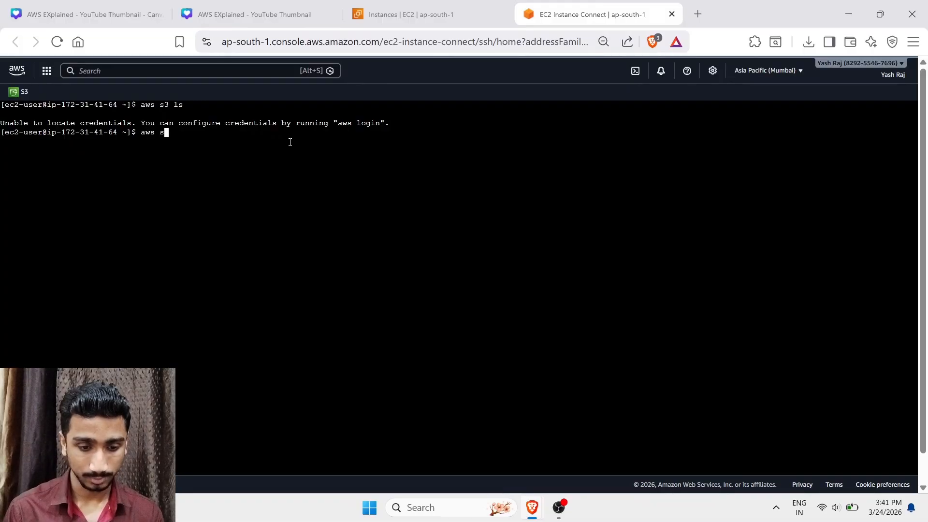
pyautogui.write('3 ls')
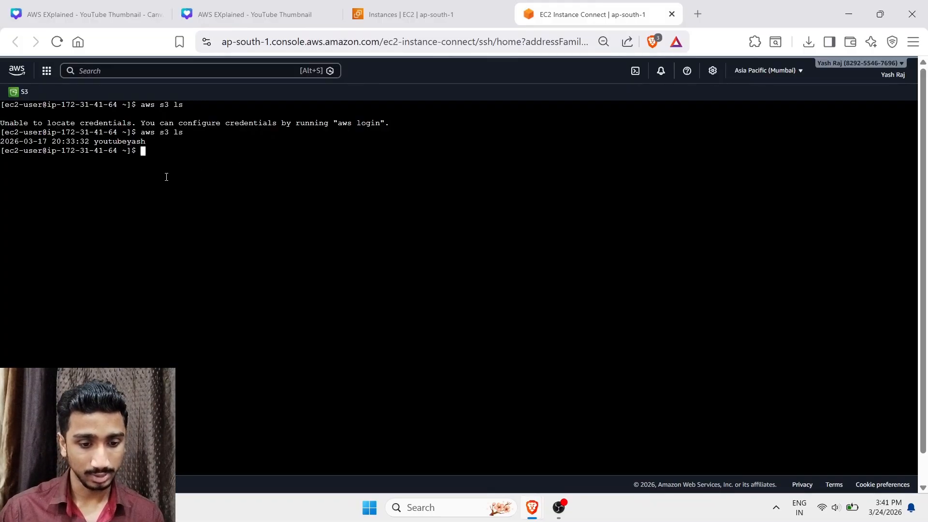
# - Highlight the bucket name in the terminal output and review the AWS IAM Hands-ON checklist in Canva, ending on the EC2 instances list
pyautogui.moveTo(162, 142); pyautogui.dragTo(103, 141)
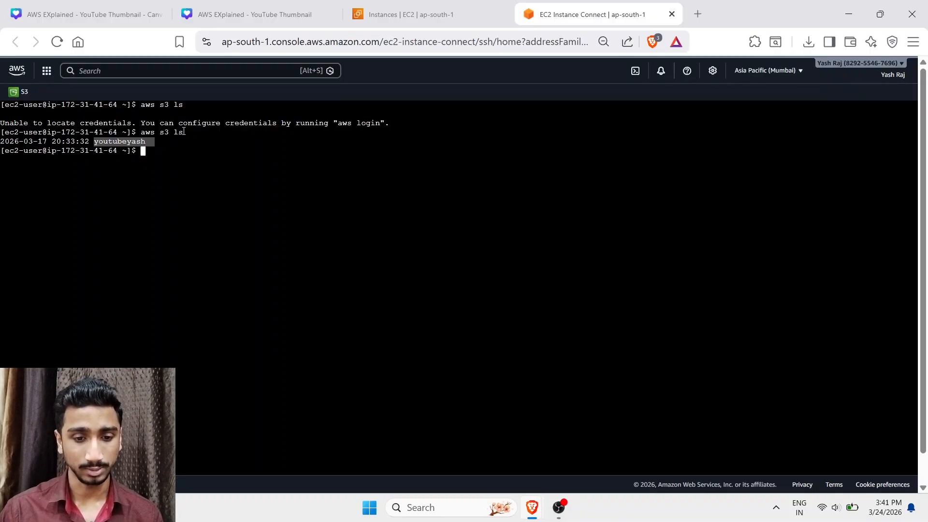
pyautogui.click(240, 14)
pyautogui.click(379, 11)
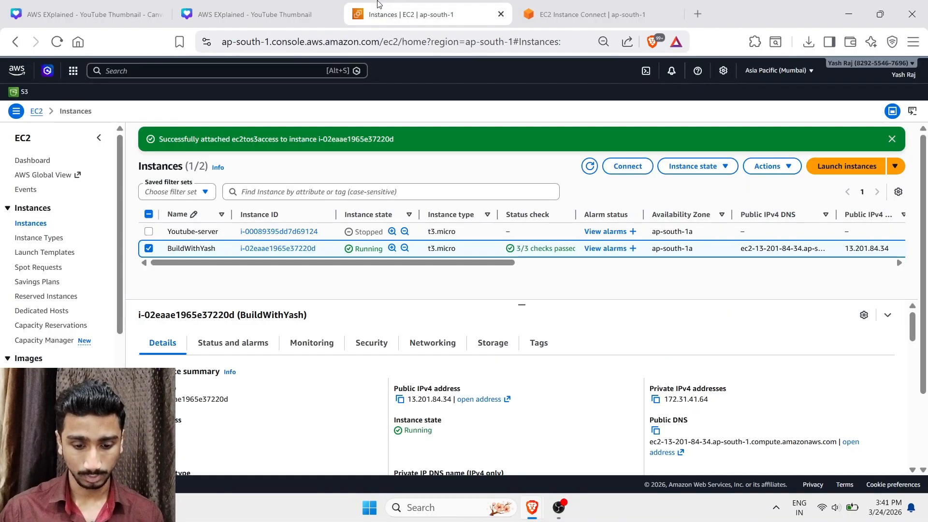
pyautogui.click(309, 14)
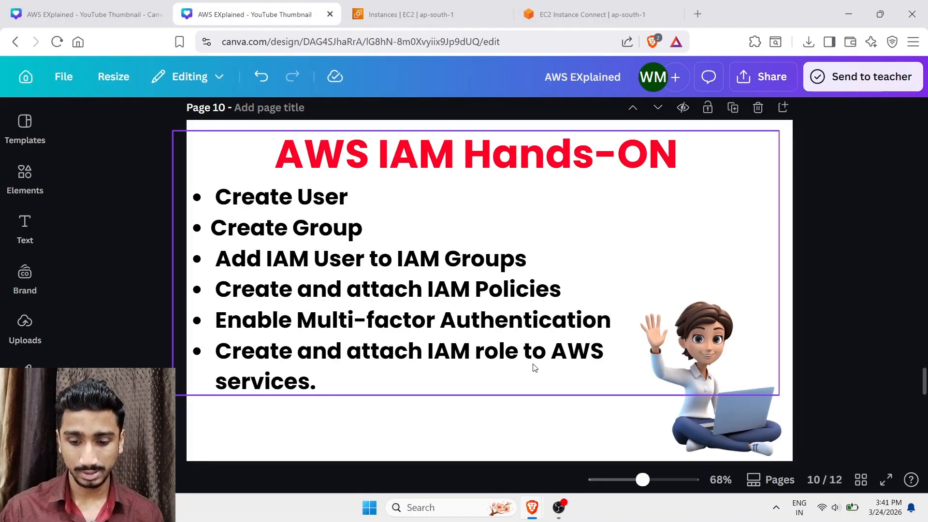
pyautogui.click(527, 7)
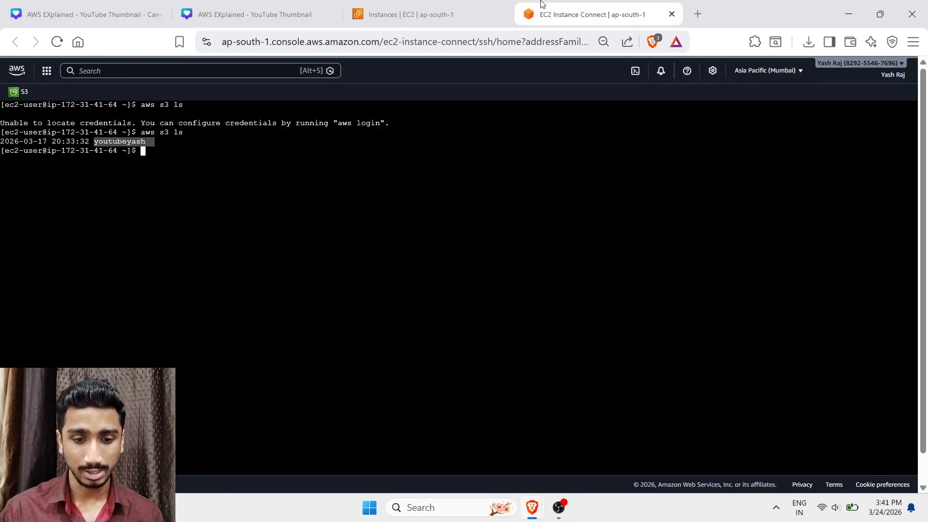
pyautogui.click(297, 6)
pyautogui.click(441, 5)
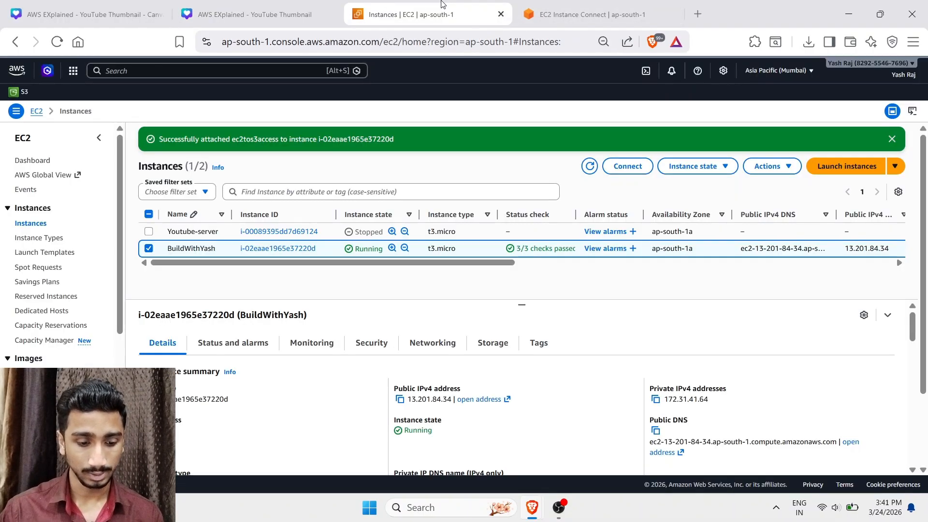
# - Go to the IAM policies list and filter it to show only Customer managed policies
pyautogui.click(16, 72)
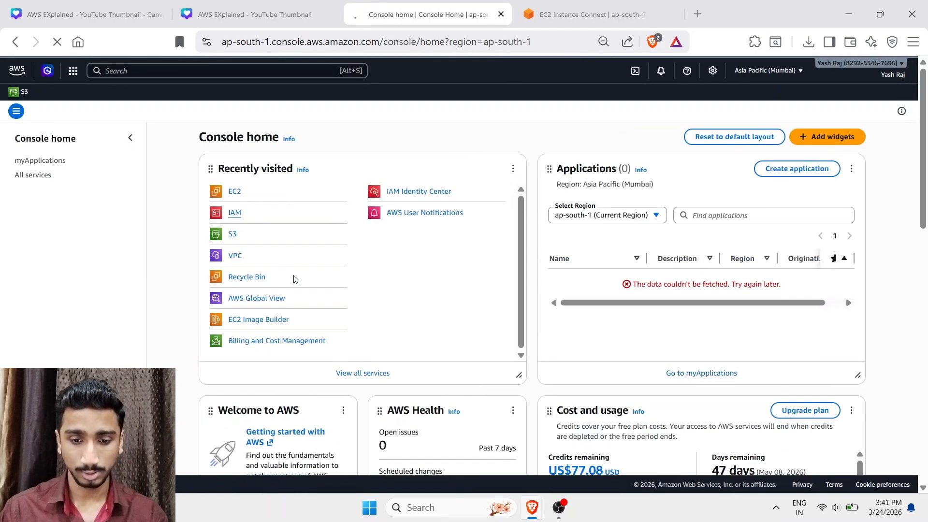
pyautogui.click(232, 209)
pyautogui.click(26, 257)
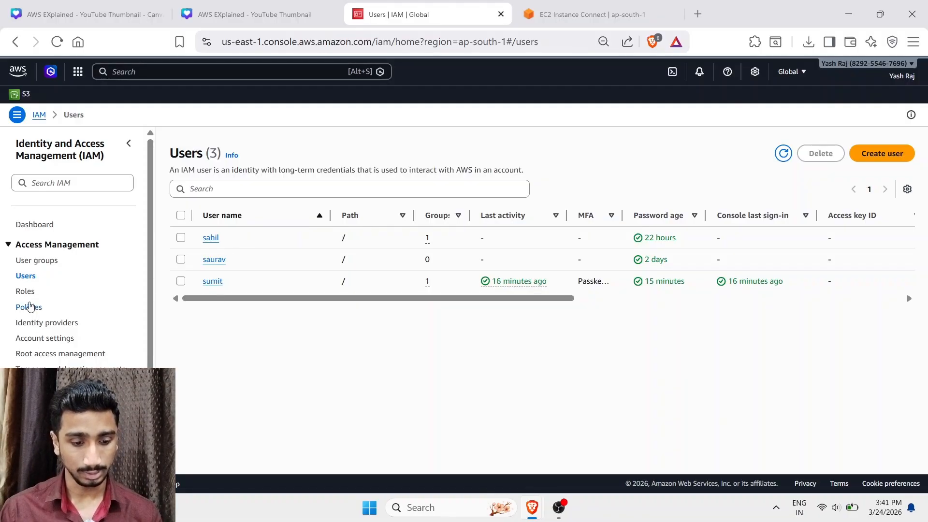
pyautogui.click(32, 309)
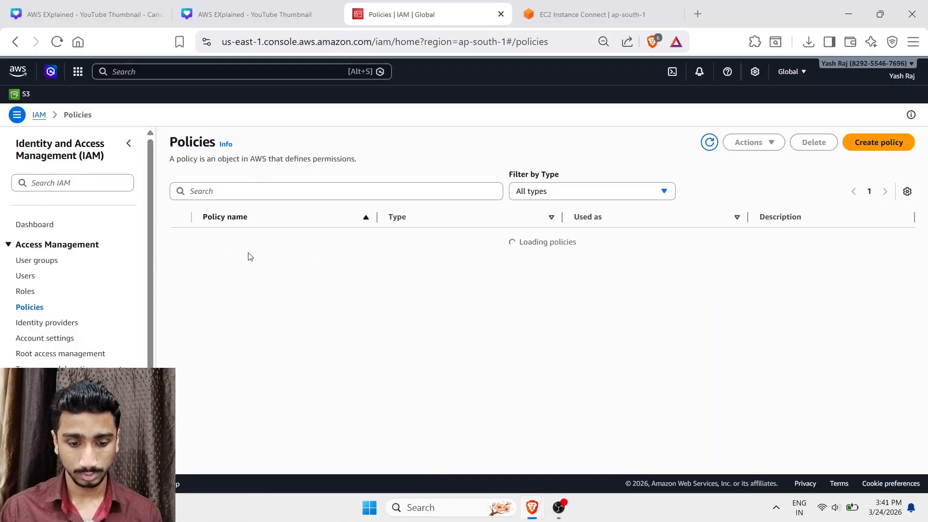
pyautogui.scroll(-5, 193, 265)
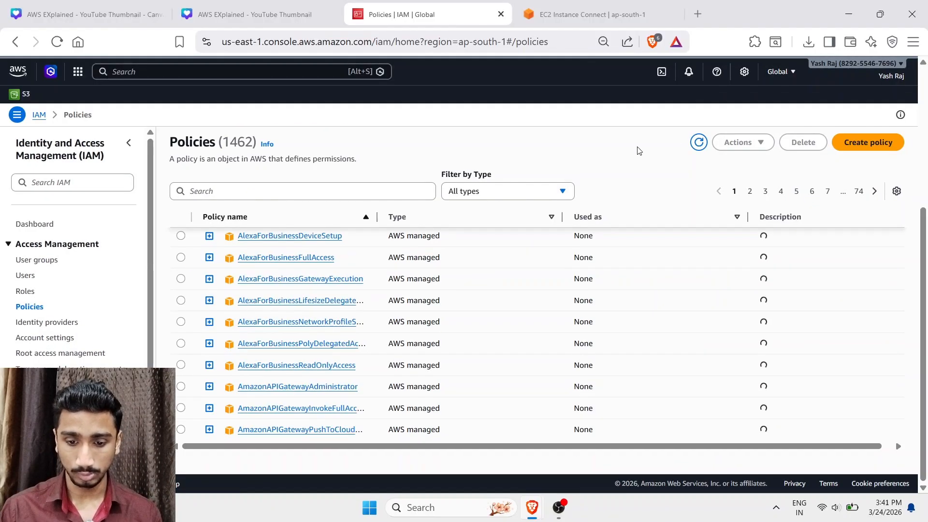
pyautogui.click(509, 188)
pyautogui.click(488, 215)
pyautogui.click(490, 191)
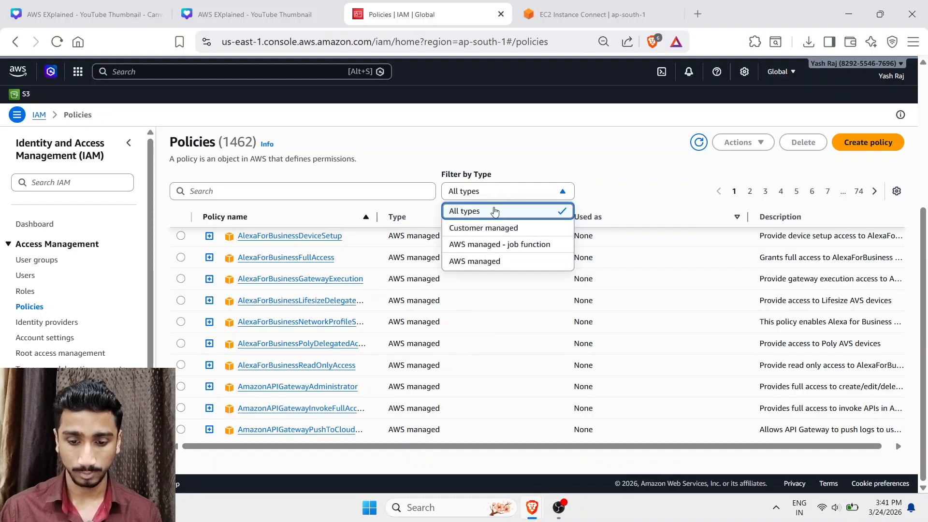
pyautogui.click(498, 228)
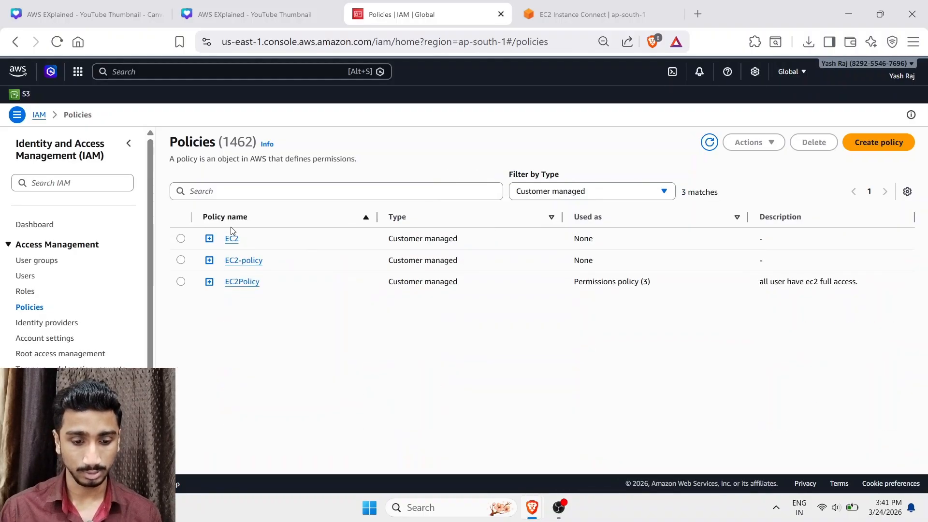
# - Delete the customer managed policy EC2Policy, confirming with its name
pyautogui.click(180, 282)
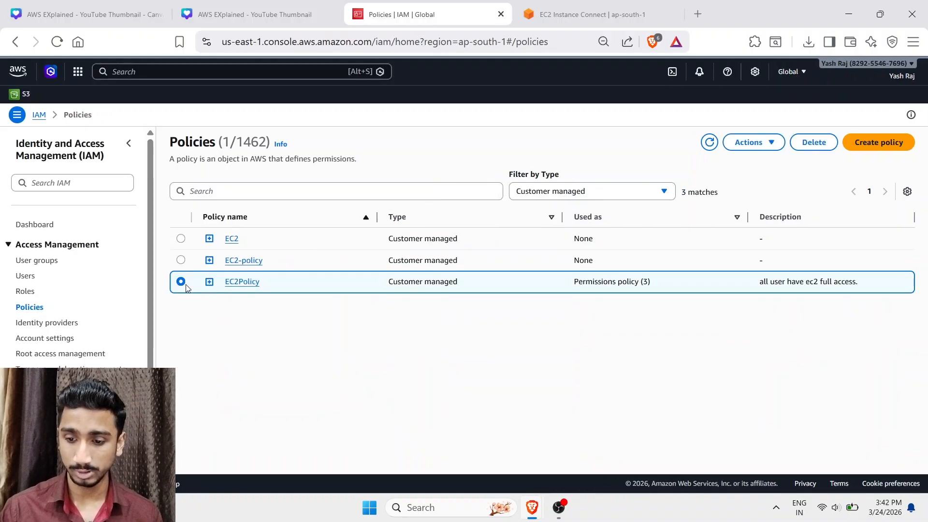
pyautogui.click(813, 142)
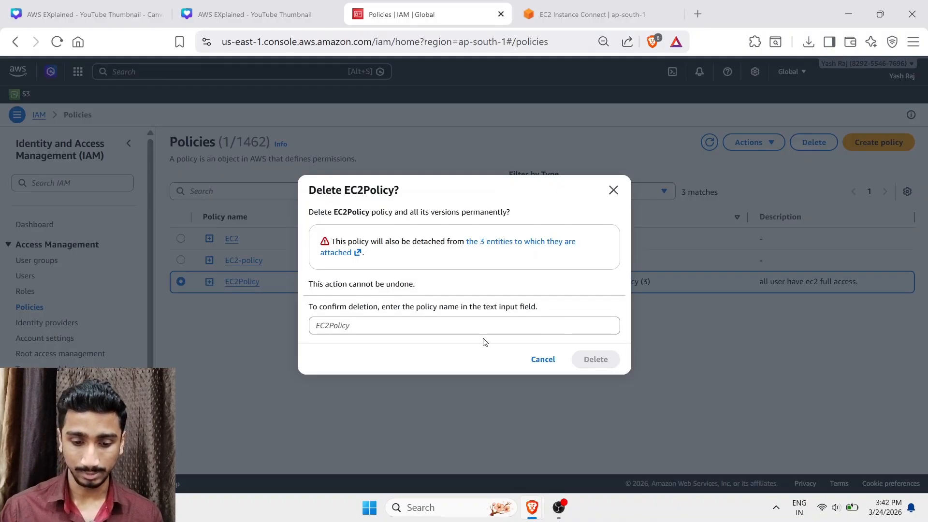
pyautogui.click(456, 325)
pyautogui.write('EC2policy')
pyautogui.press('BackSpace')
pyautogui.press('BackSpace')
pyautogui.press('BackSpace')
pyautogui.press('BackSpace')
pyautogui.press('BackSpace')
pyautogui.press('BackSpace')
pyautogui.press('BackSpace')
pyautogui.press('BackSpace')
pyautogui.press('BackSpace')
pyautogui.write('EC')
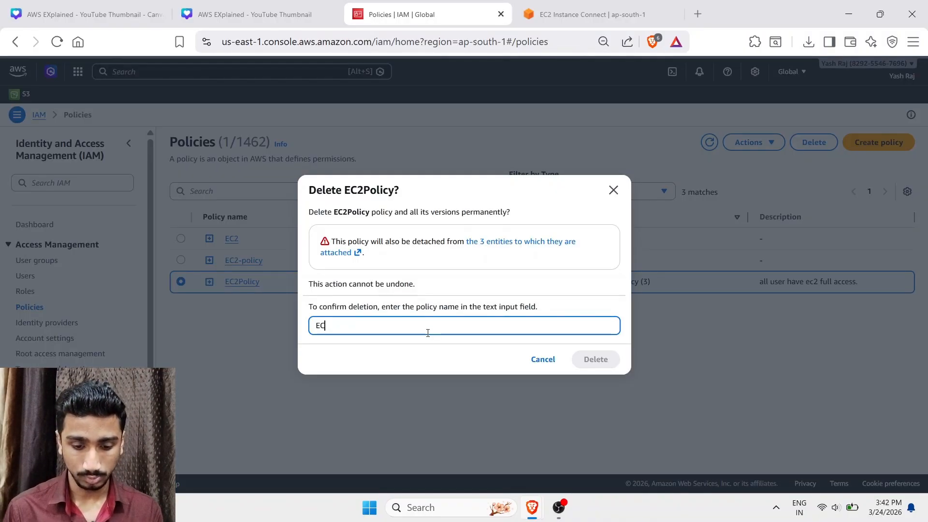
pyautogui.write('2Policy')
pyautogui.press('Return')
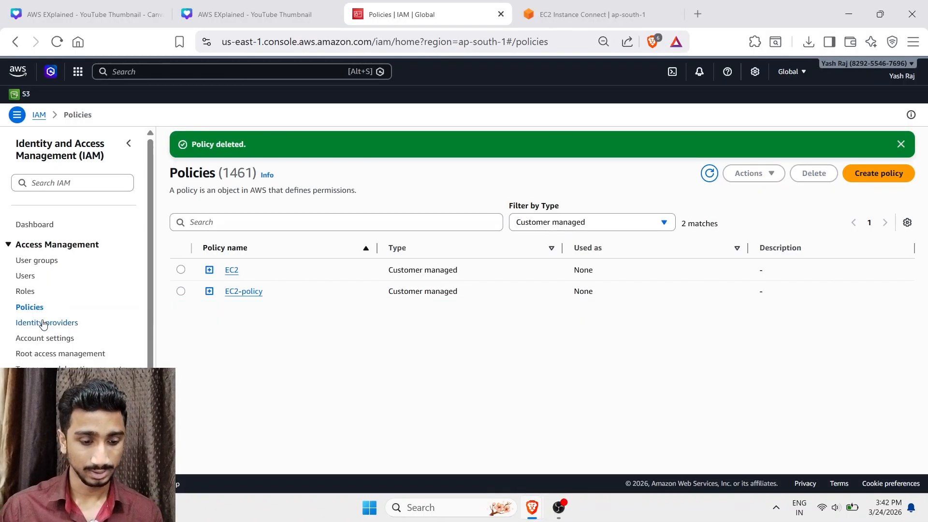
# - Delete the ec2tos3access role from the IAM roles, confirming with its name
pyautogui.click(27, 292)
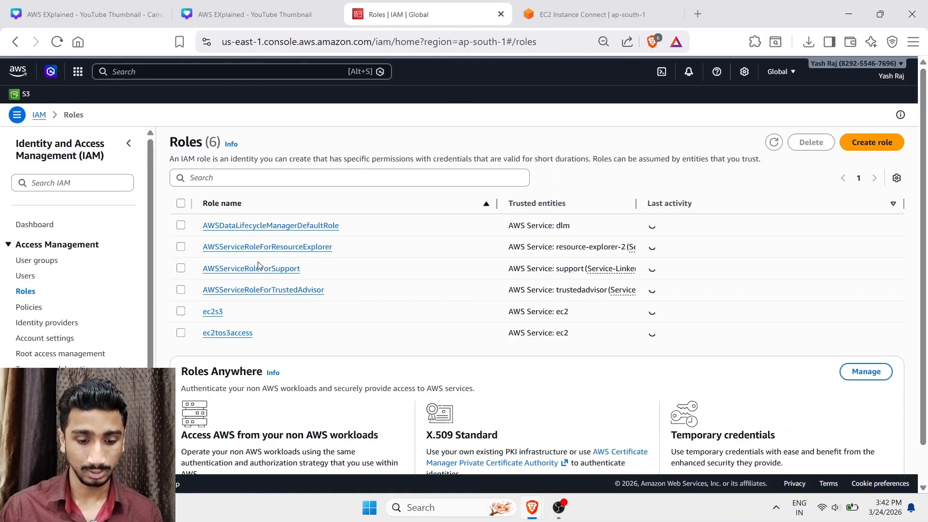
pyautogui.click(181, 333)
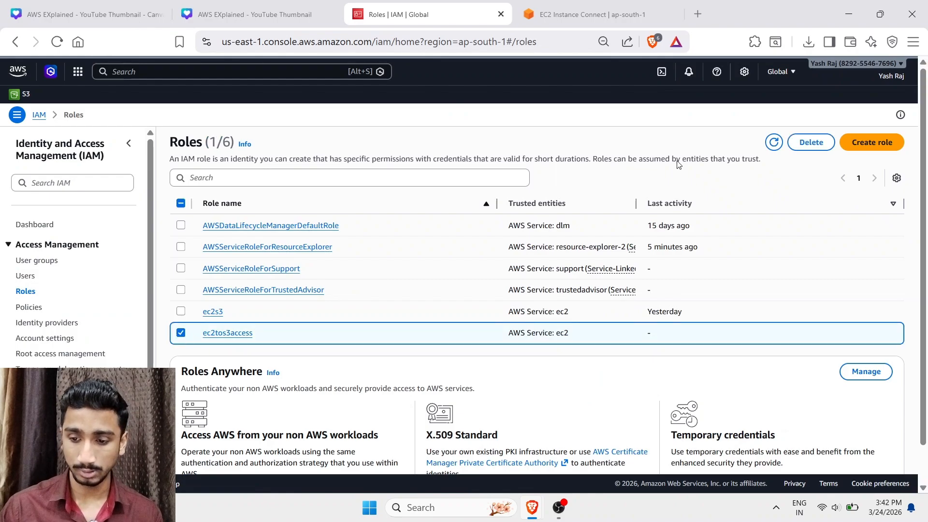
pyautogui.click(824, 142)
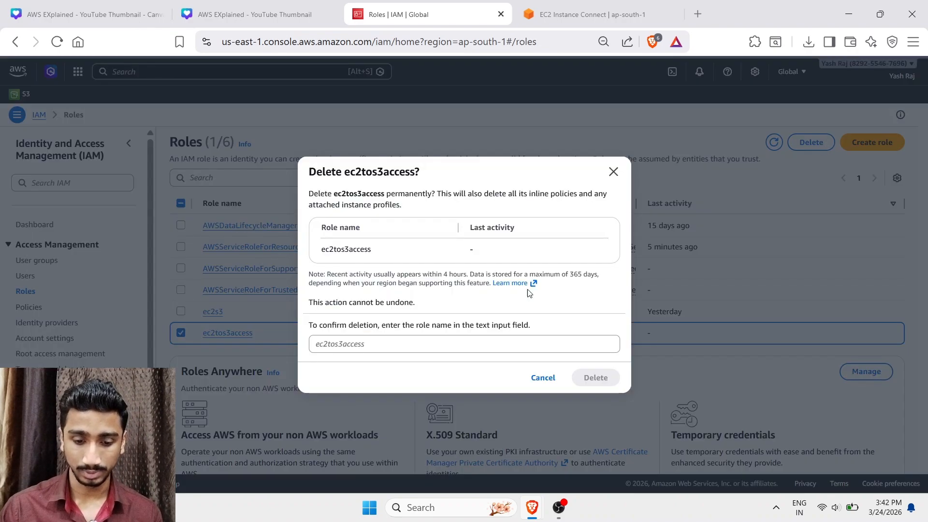
pyautogui.click(372, 344)
pyautogui.write('ec2tos')
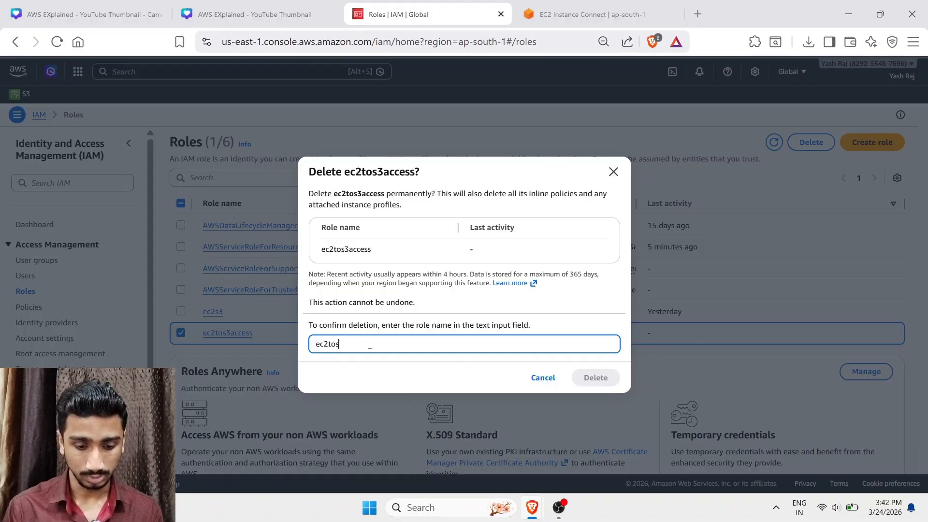
pyautogui.write('3access')
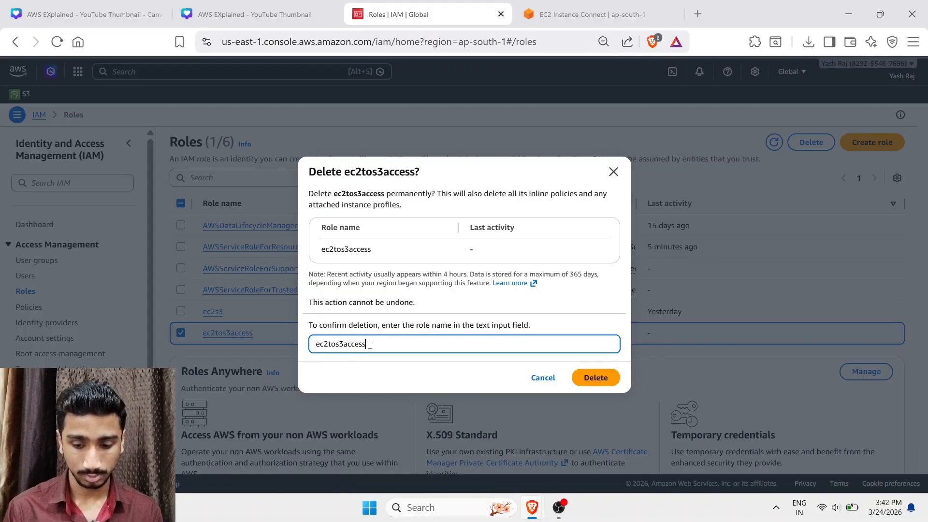
pyautogui.click(595, 377)
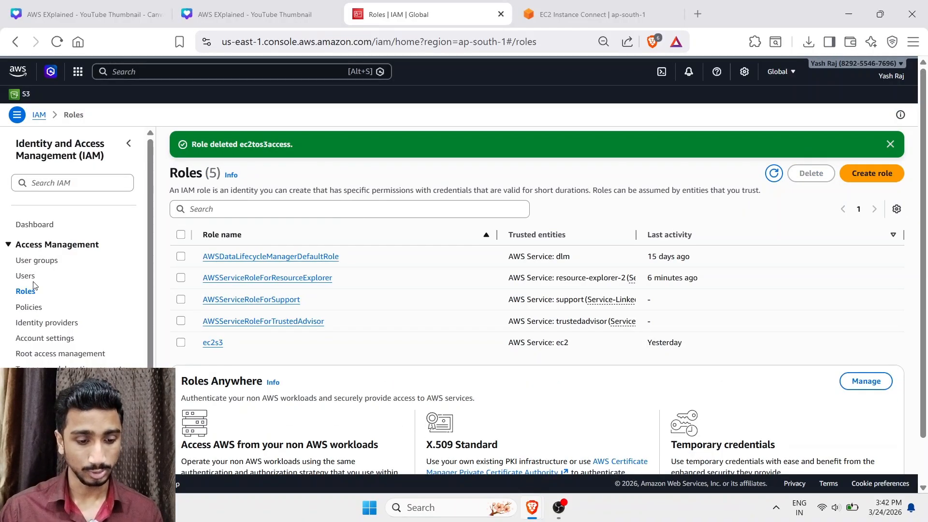
# - Delete the S3Group user group from IAM, confirming with its name
pyautogui.click(37, 260)
pyautogui.click(180, 271)
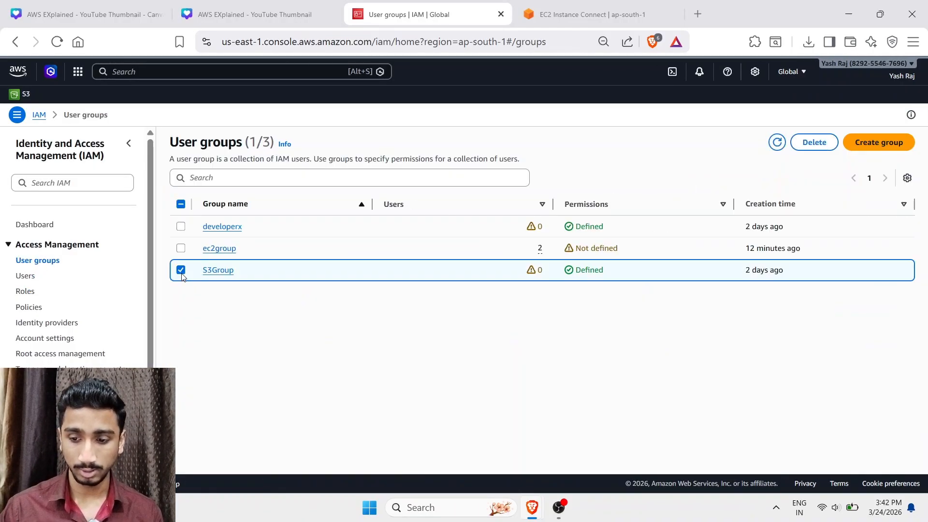
pyautogui.click(814, 142)
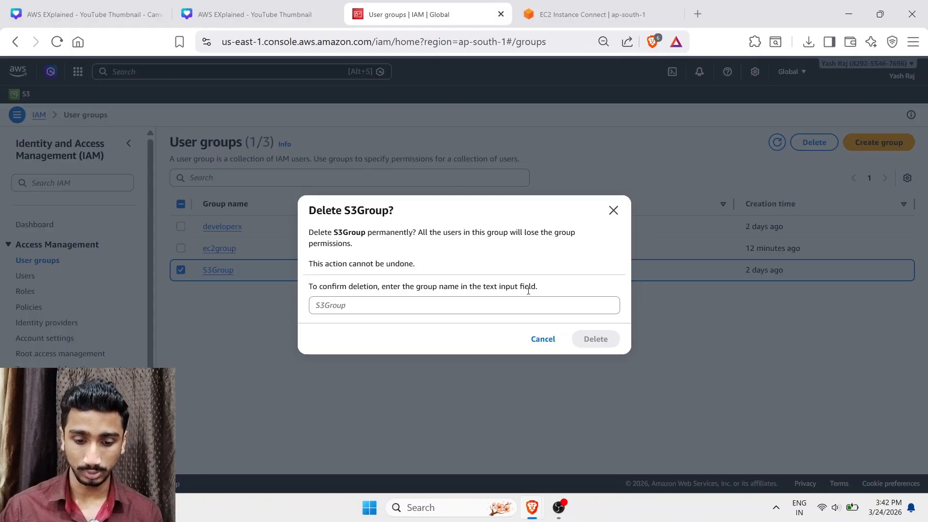
pyautogui.click(438, 313)
pyautogui.write('S')
pyautogui.press('BackSpace')
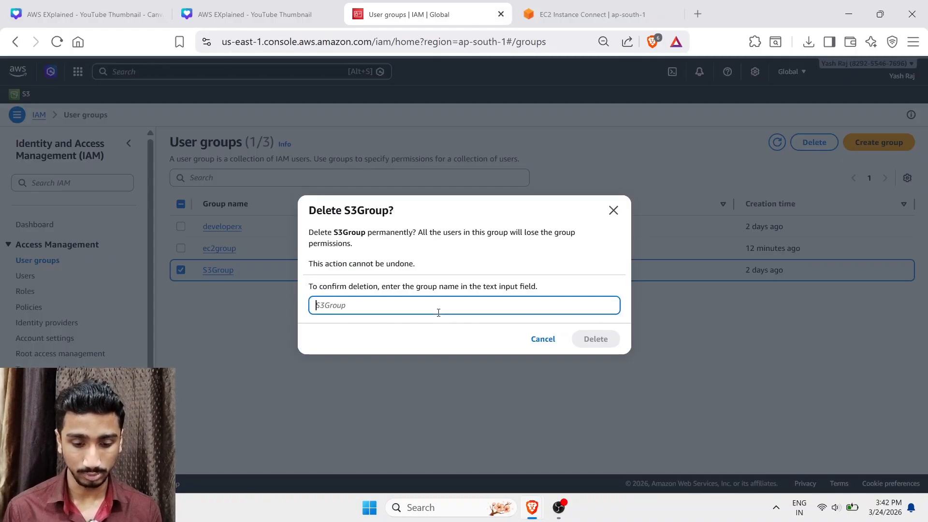
pyautogui.write('S3gGrou')
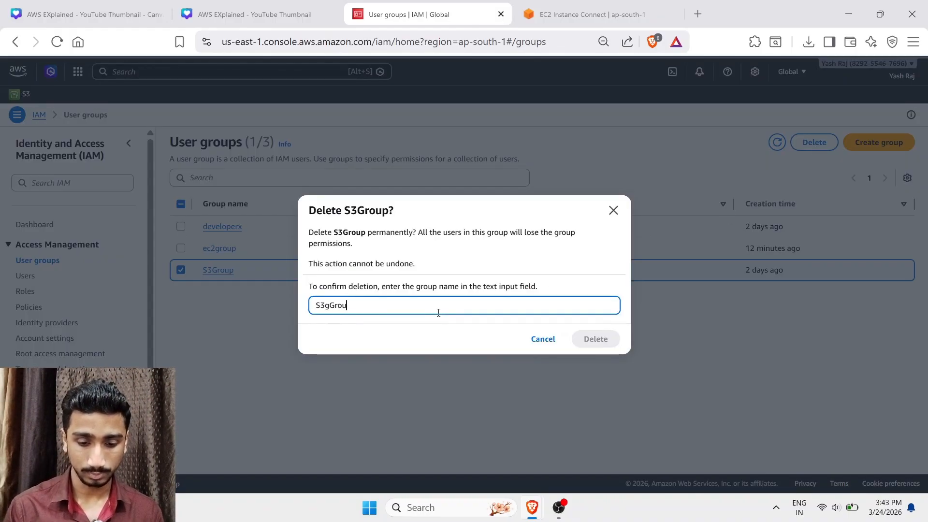
pyautogui.press('Left')
pyautogui.press('Left')
pyautogui.press('Left')
pyautogui.press('Left')
pyautogui.press('Left')
pyautogui.press('BackSpace')
pyautogui.press('Return')
# - Switch to the Canva checklist slide and mark its first five items, Create User through Enable Multi-factor Authentication, with red pen strokes
pyautogui.click(256, 14)
pyautogui.click(70, 211)
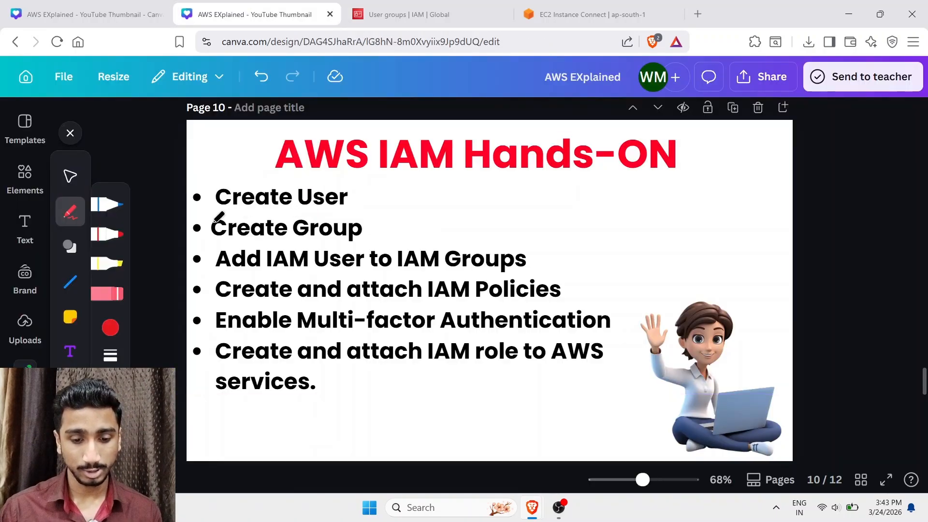
pyautogui.moveTo(356, 199); pyautogui.dragTo(437, 184)
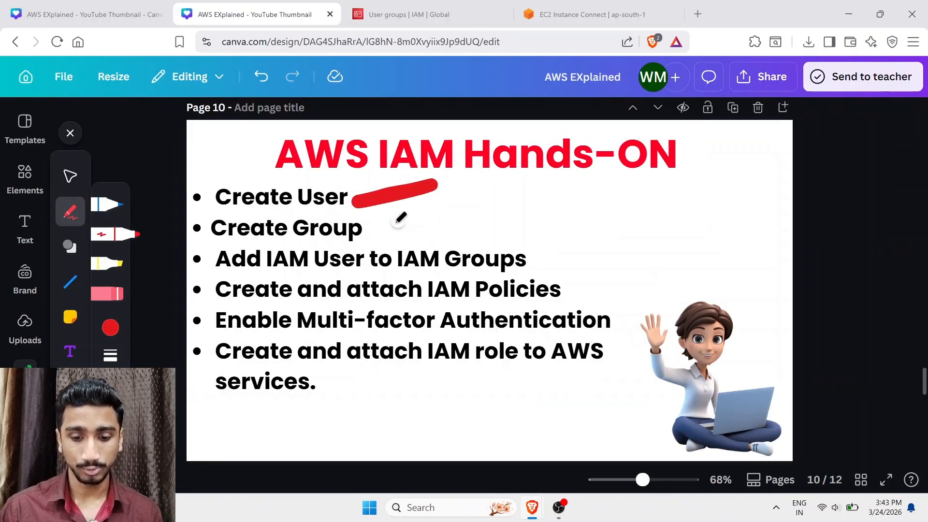
pyautogui.moveTo(379, 231); pyautogui.dragTo(451, 209)
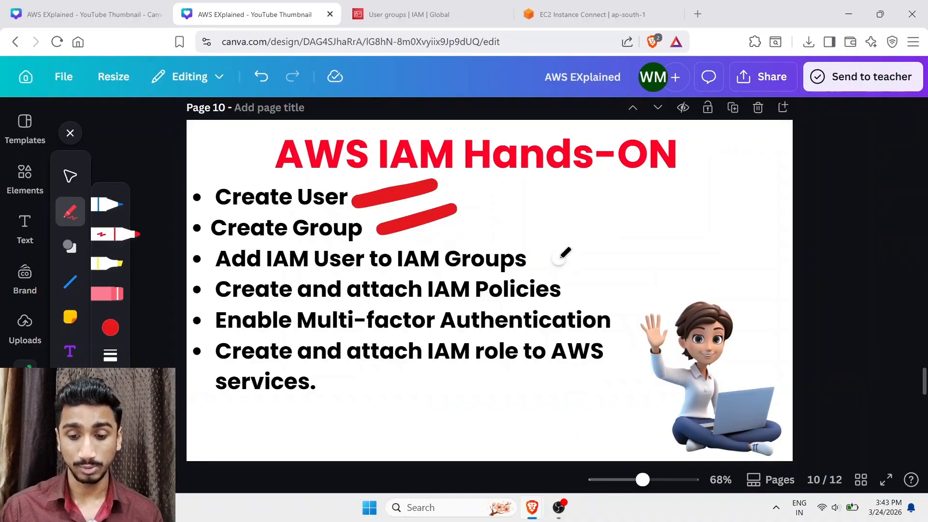
pyautogui.moveTo(557, 260); pyautogui.dragTo(617, 224)
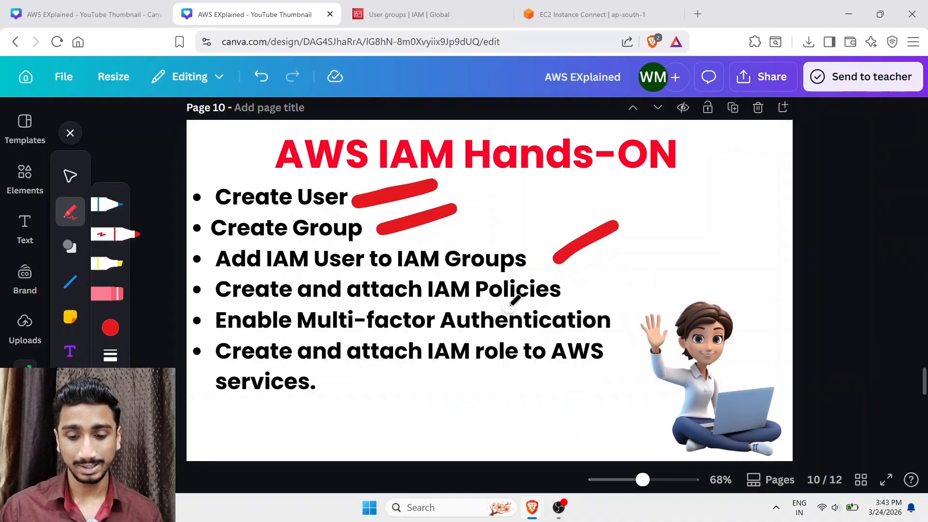
pyautogui.moveTo(590, 289); pyautogui.dragTo(649, 265)
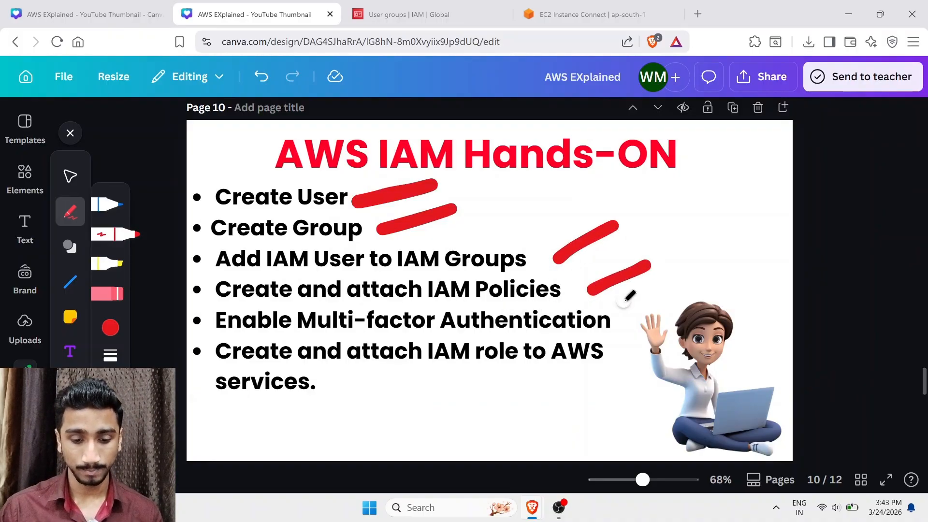
pyautogui.moveTo(632, 317); pyautogui.dragTo(669, 291)
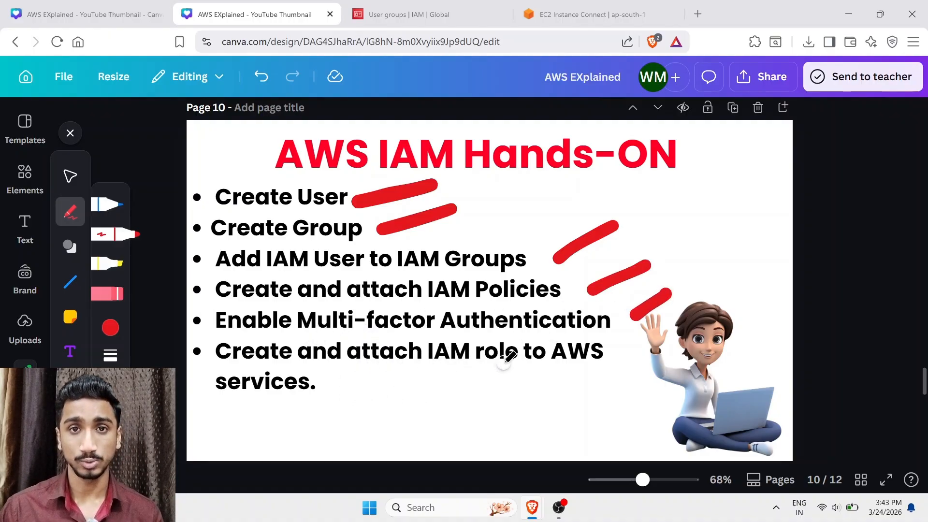